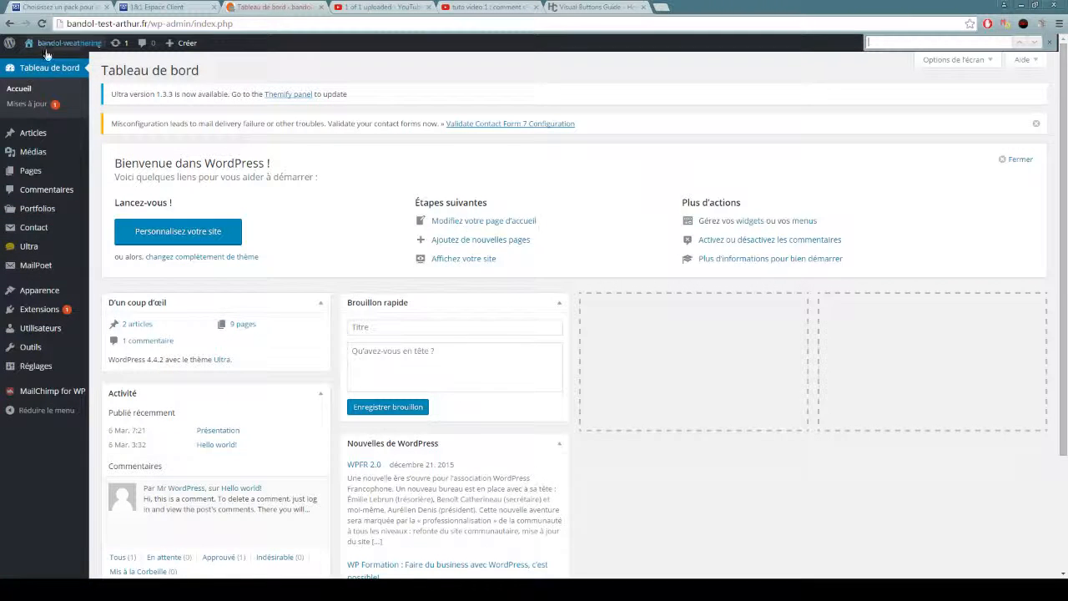
# Open the bandol-weathering site in a new browser tab and switch to that tab.
pyautogui.moveTo(50, 71)
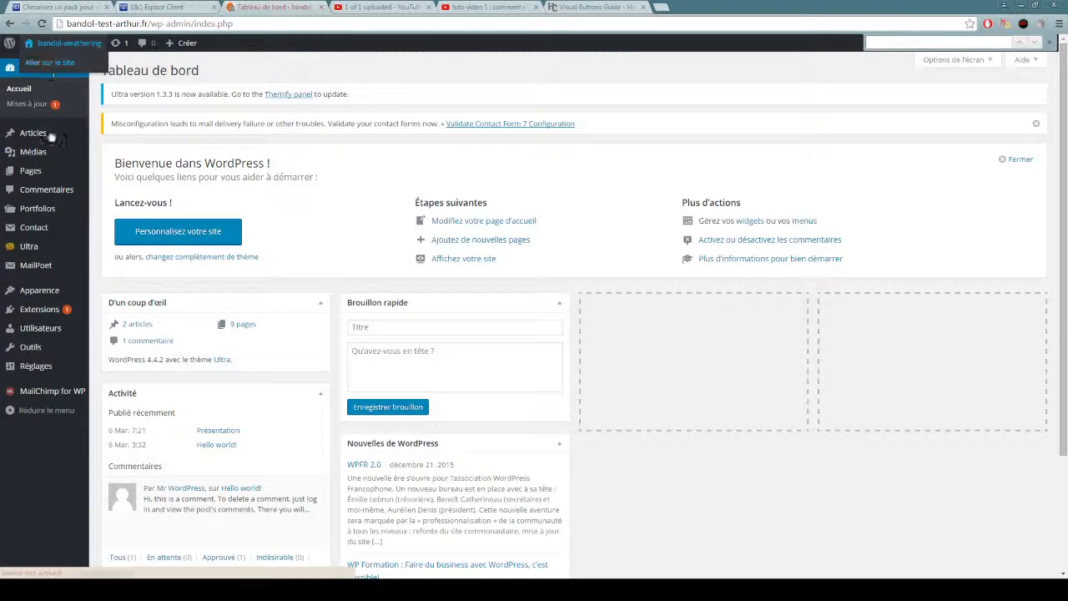
pyautogui.rightClick(52, 64)
pyautogui.click(67, 71)
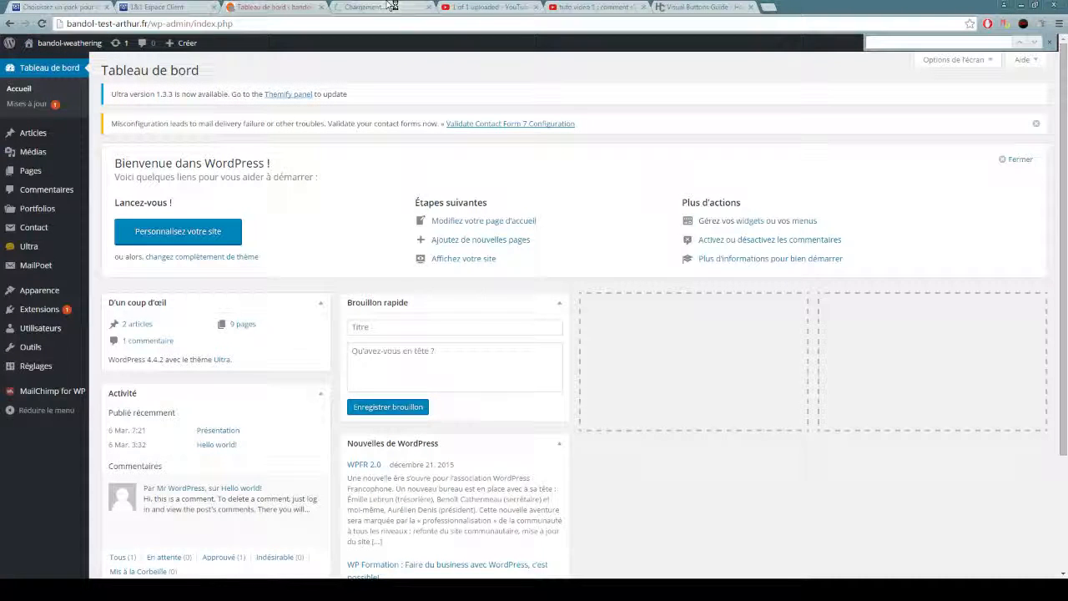
pyautogui.click(386, 7)
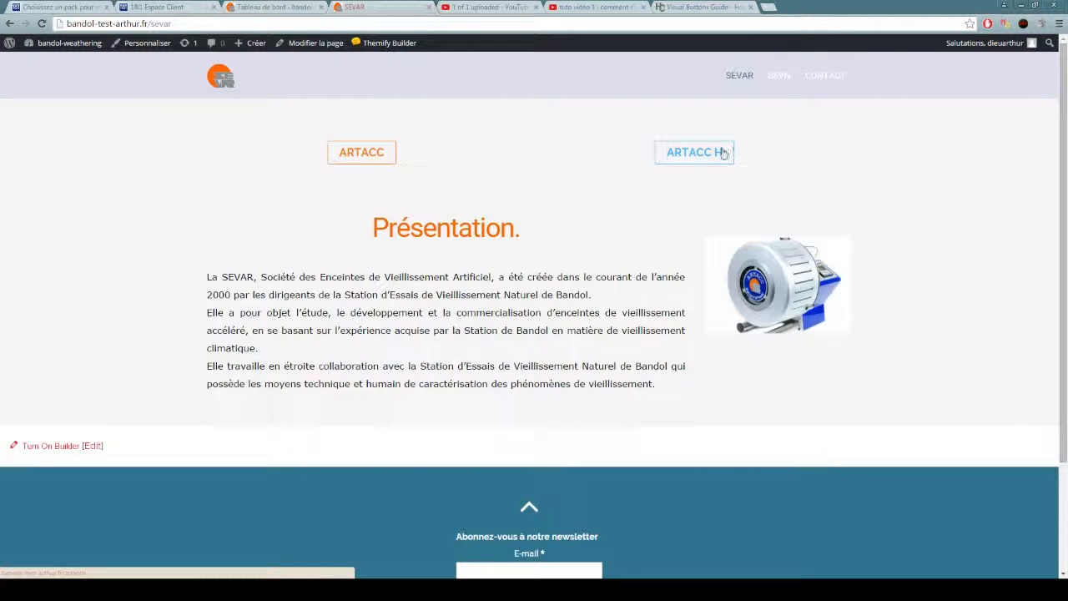
# View the ARTACC page through its link on the SEVAR page and return to the SEVAR page.
pyautogui.click(373, 155)
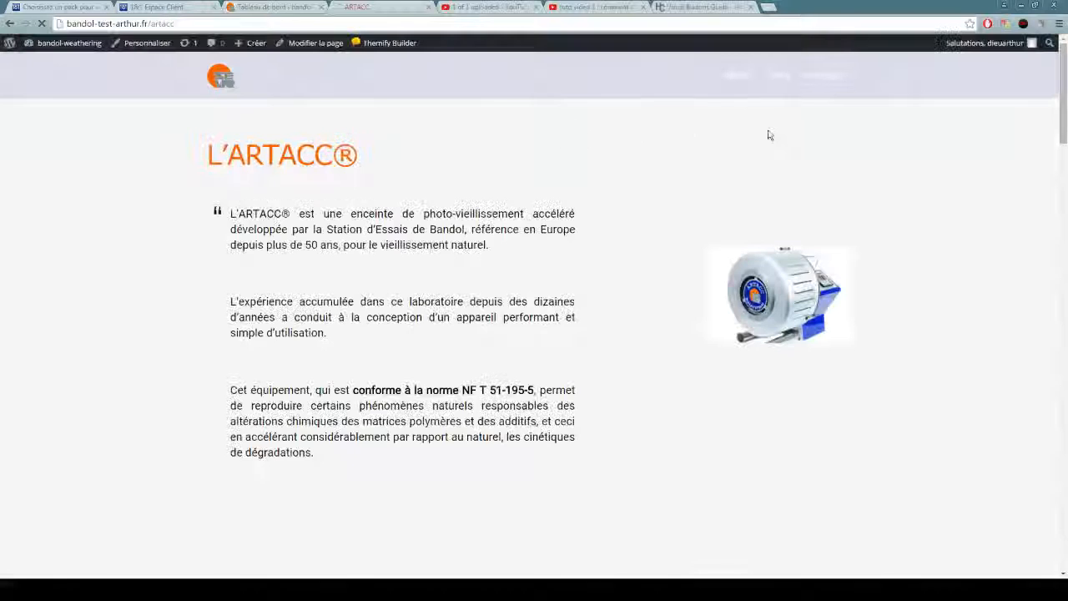
pyautogui.click(10, 25)
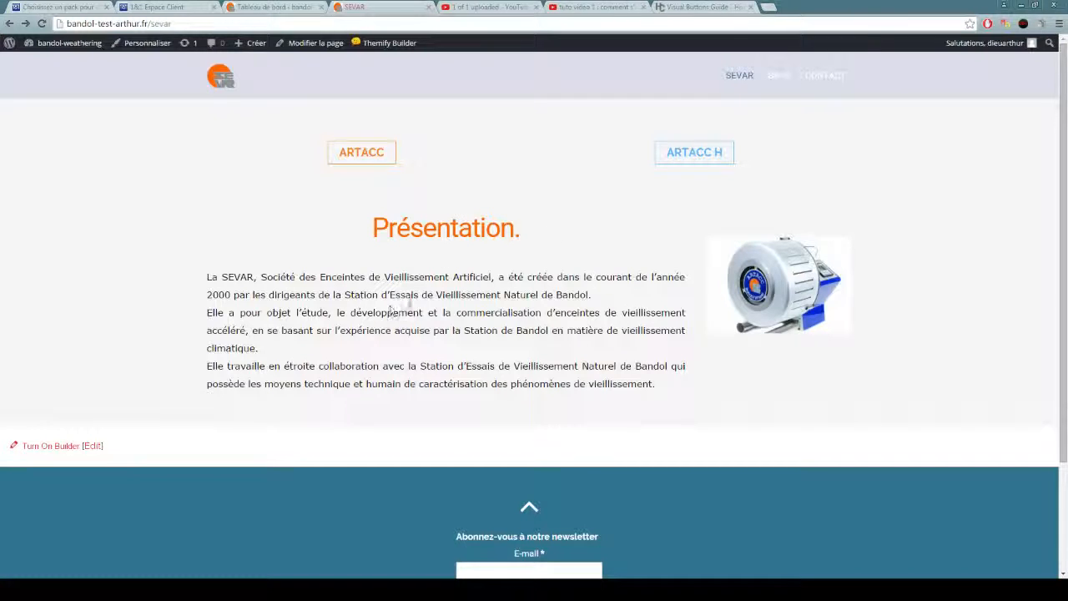
# Turn on the Themify Builder for the SEVAR page and add a Text module reading "bonjour" above the Présentation text.
pyautogui.moveTo(389, 42)
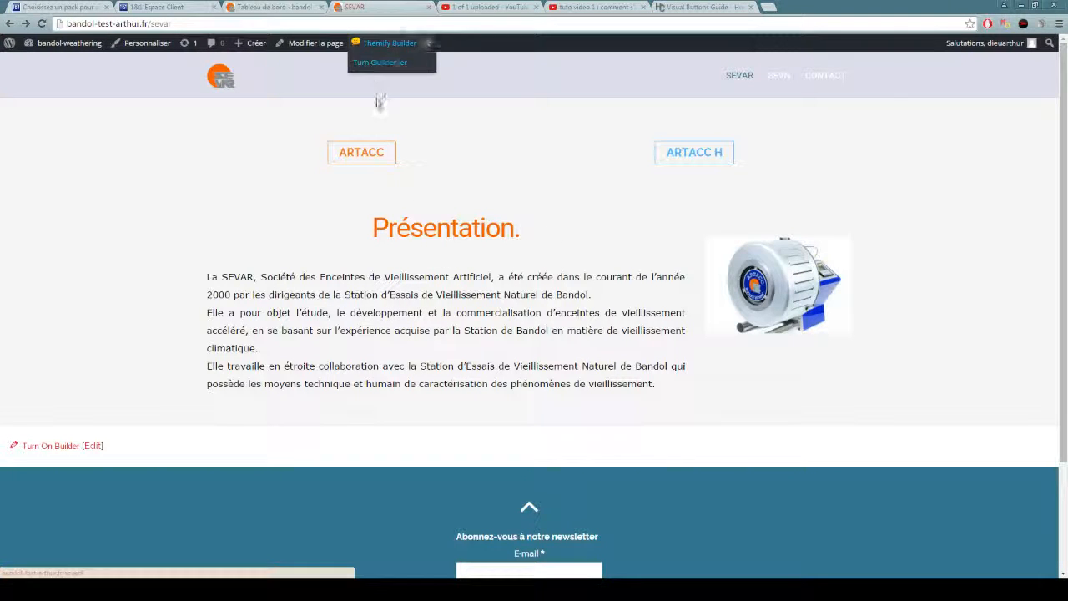
pyautogui.click(389, 61)
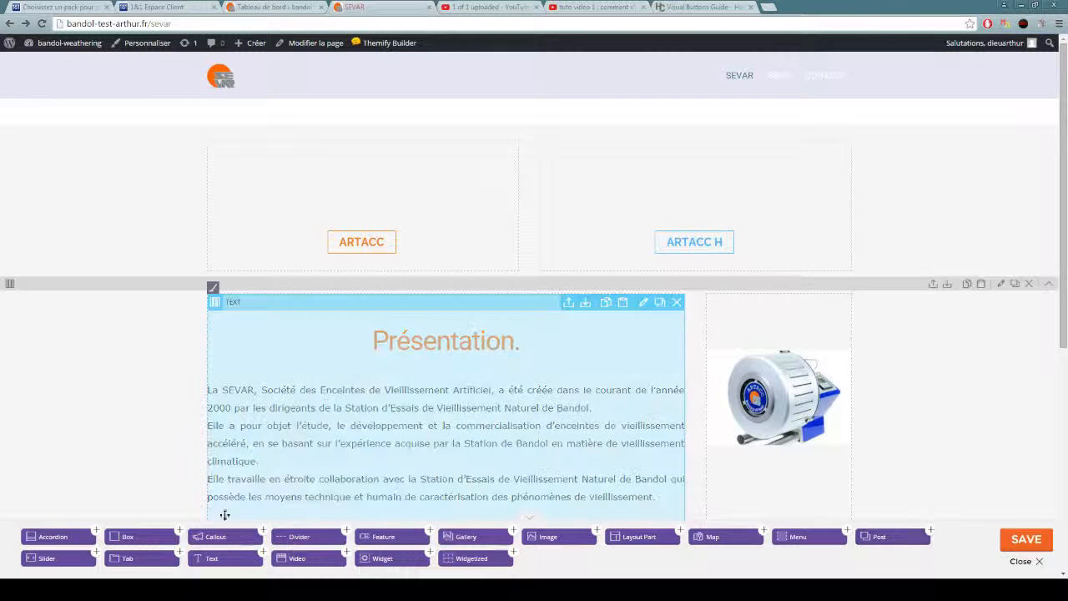
pyautogui.moveTo(212, 558); pyautogui.dragTo(287, 177)
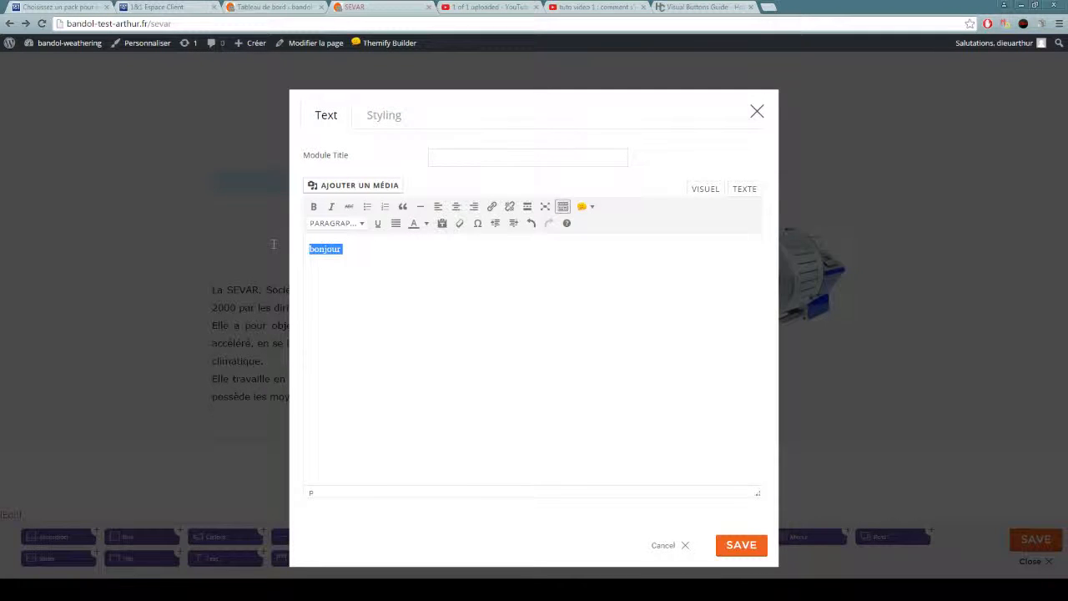
# Try heading formats on "bonjour", ending with Titre 4, and colour the word lime green.
pyautogui.click(338, 224)
pyautogui.click(334, 264)
pyautogui.click(337, 223)
pyautogui.click(342, 314)
pyautogui.click(353, 222)
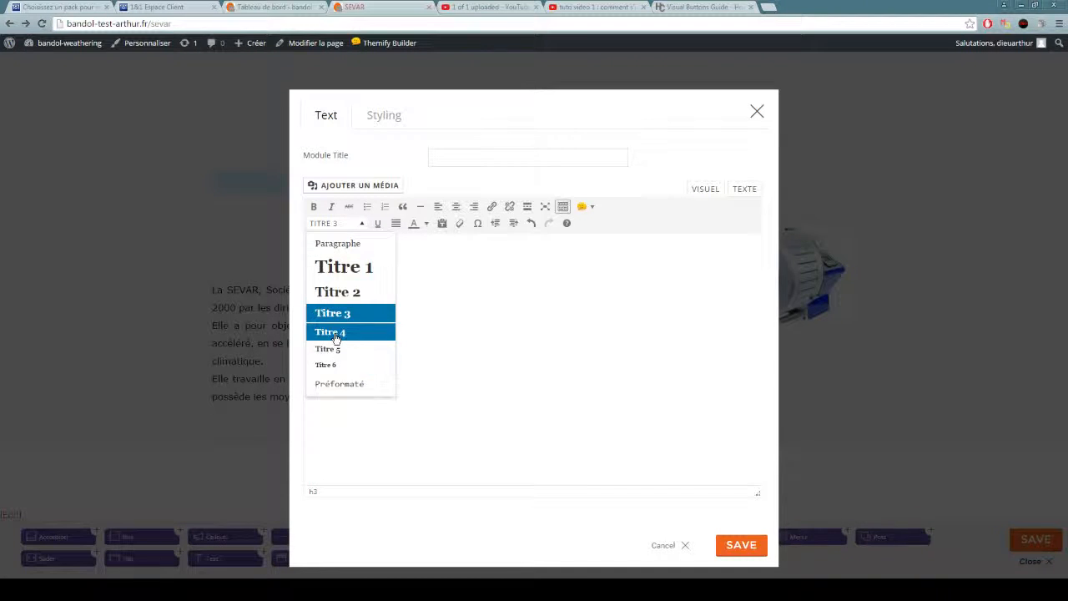
pyautogui.click(336, 348)
pyautogui.click(426, 223)
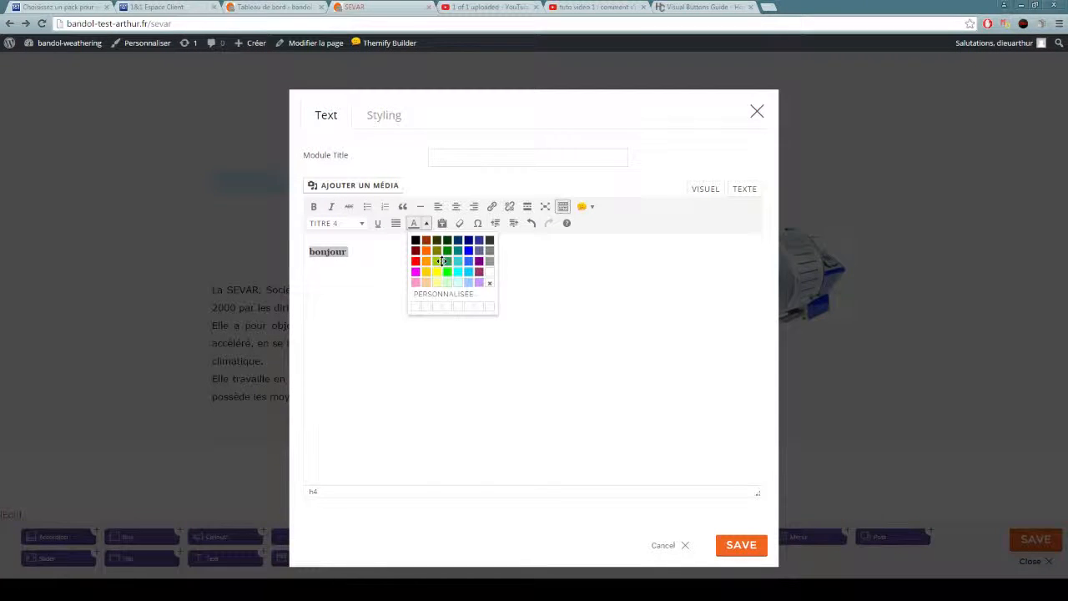
pyautogui.click(437, 261)
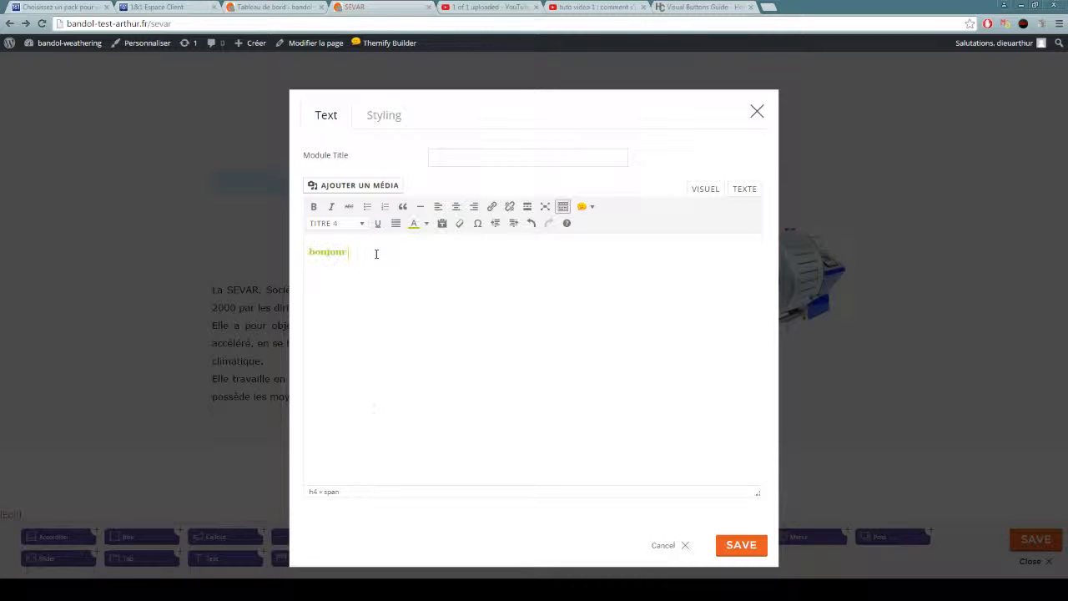
# Format "bonjour" as Titre 1 and change its text colour to orange.
pyautogui.moveTo(302, 253); pyautogui.dragTo(275, 432)
pyautogui.click(386, 268)
pyautogui.click(355, 223)
pyautogui.click(338, 264)
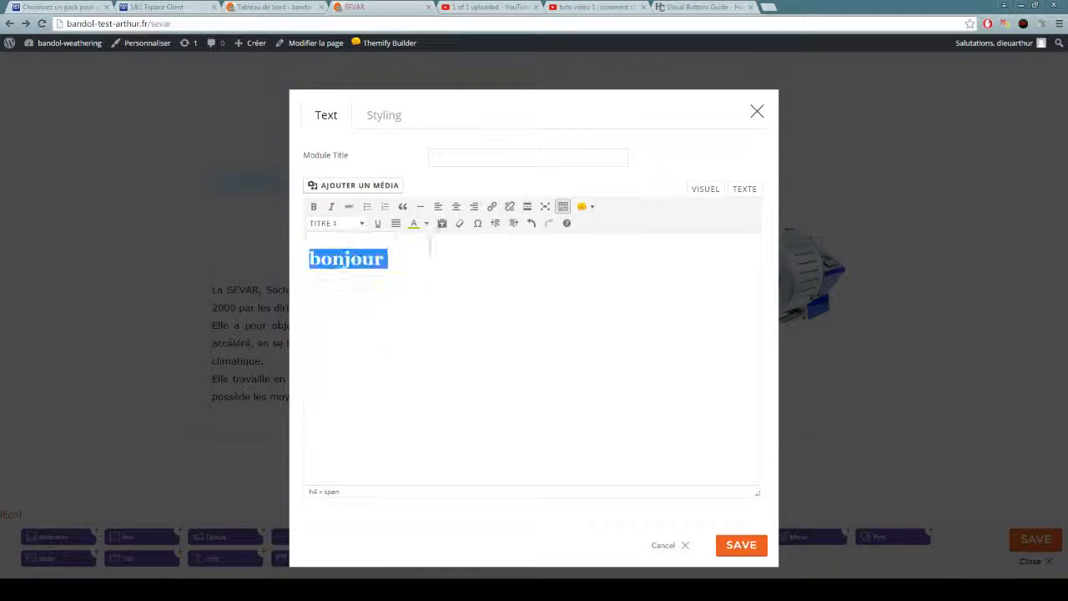
pyautogui.click(426, 224)
pyautogui.click(427, 271)
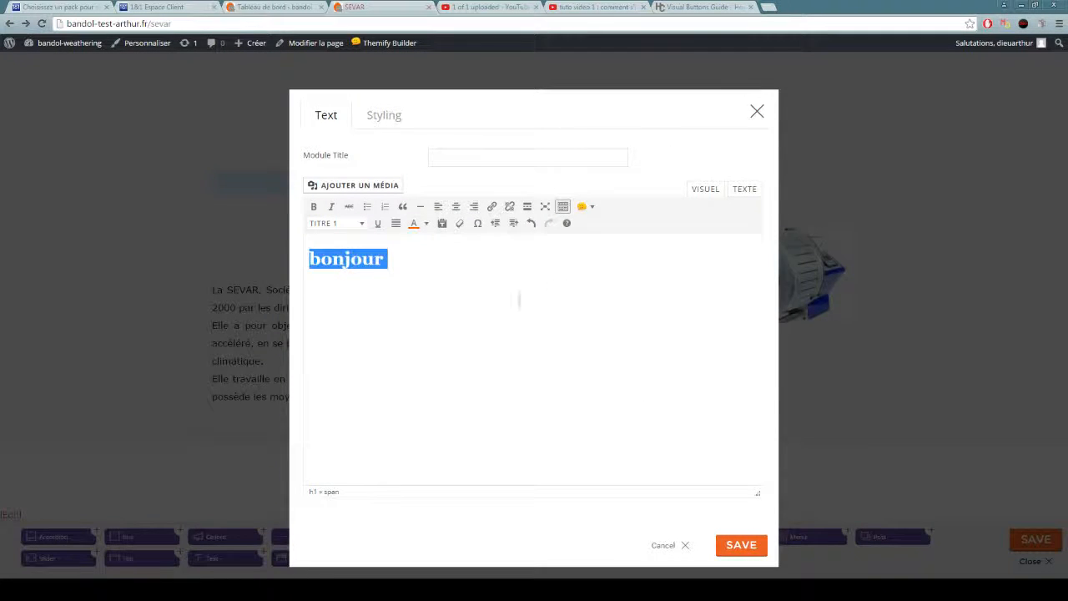
pyautogui.click(460, 341)
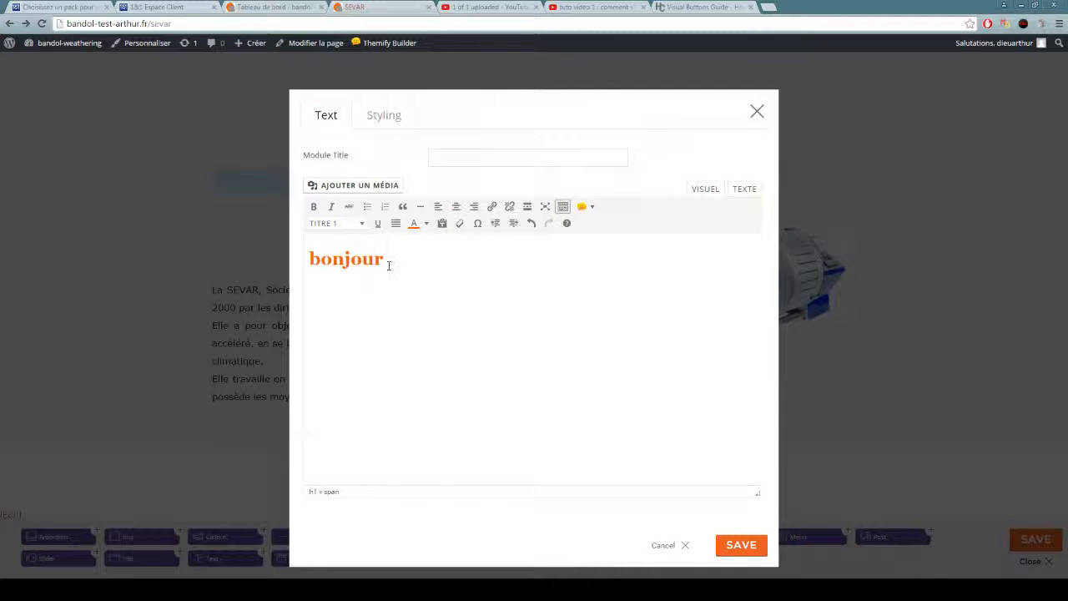
# Reapply the orange text colour to the "bonjour" heading and save the text module.
pyautogui.moveTo(389, 266); pyautogui.dragTo(309, 260)
pyautogui.click(427, 223)
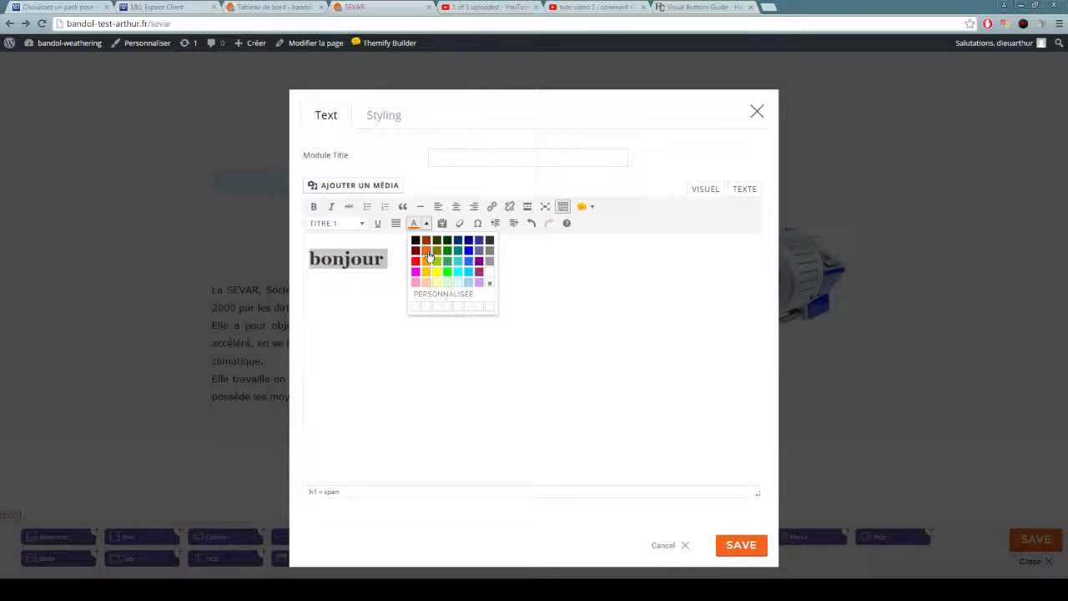
pyautogui.click(428, 254)
pyautogui.click(512, 319)
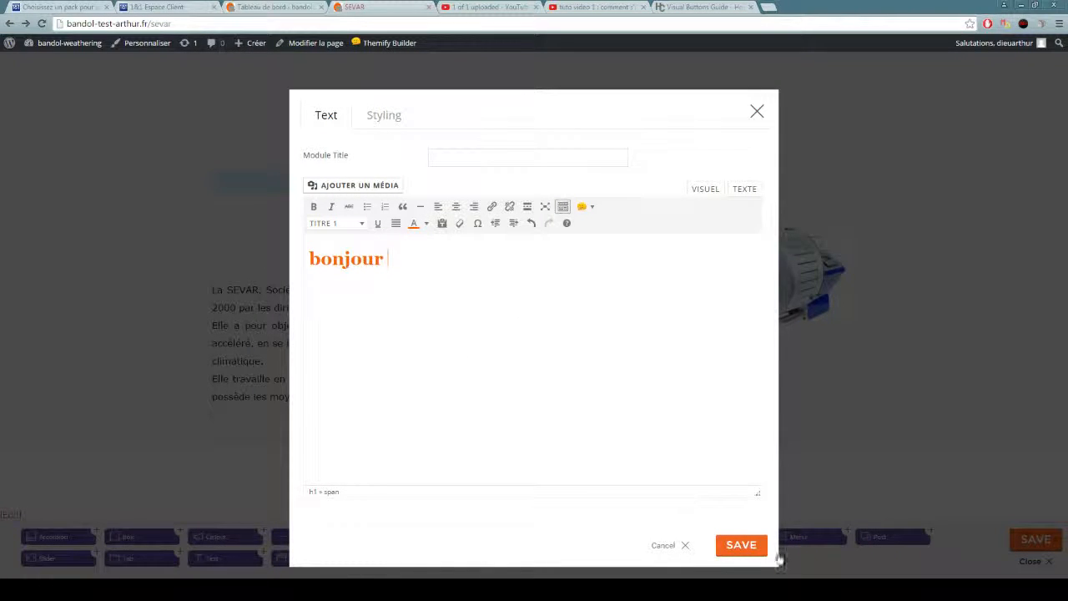
pyautogui.click(739, 547)
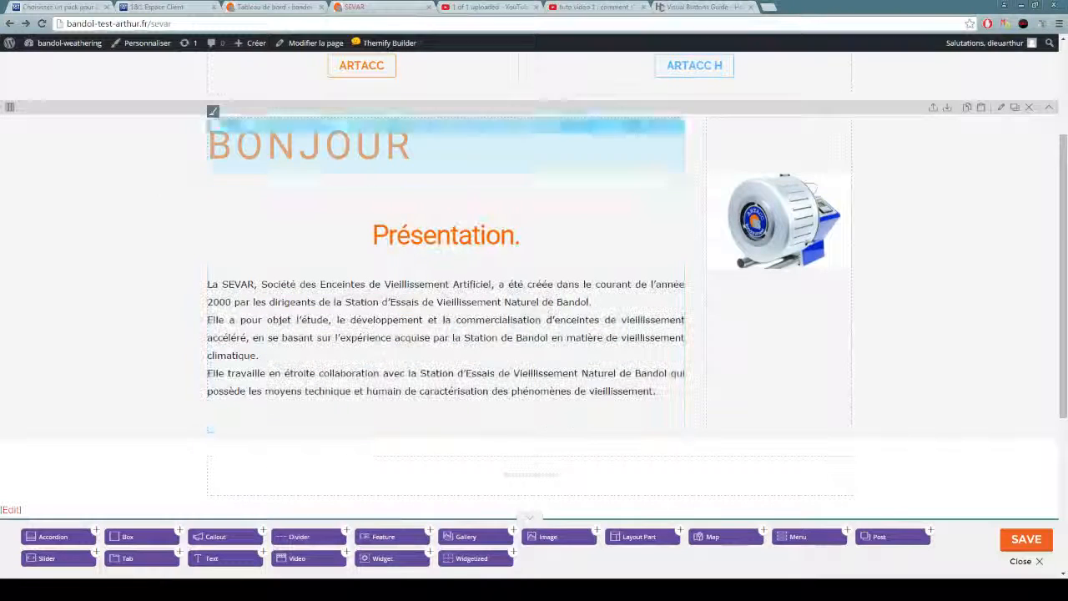
# Reopen the BONJOUR text module and set its styling text alignment to Center.
pyautogui.scroll(1, 195, 214)
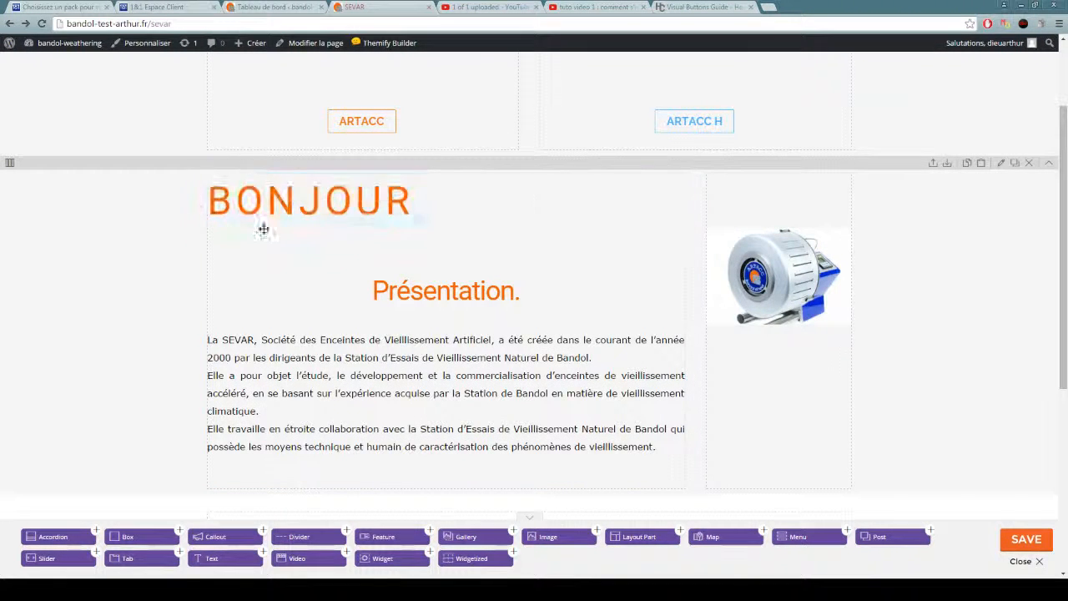
pyautogui.doubleClick(361, 205)
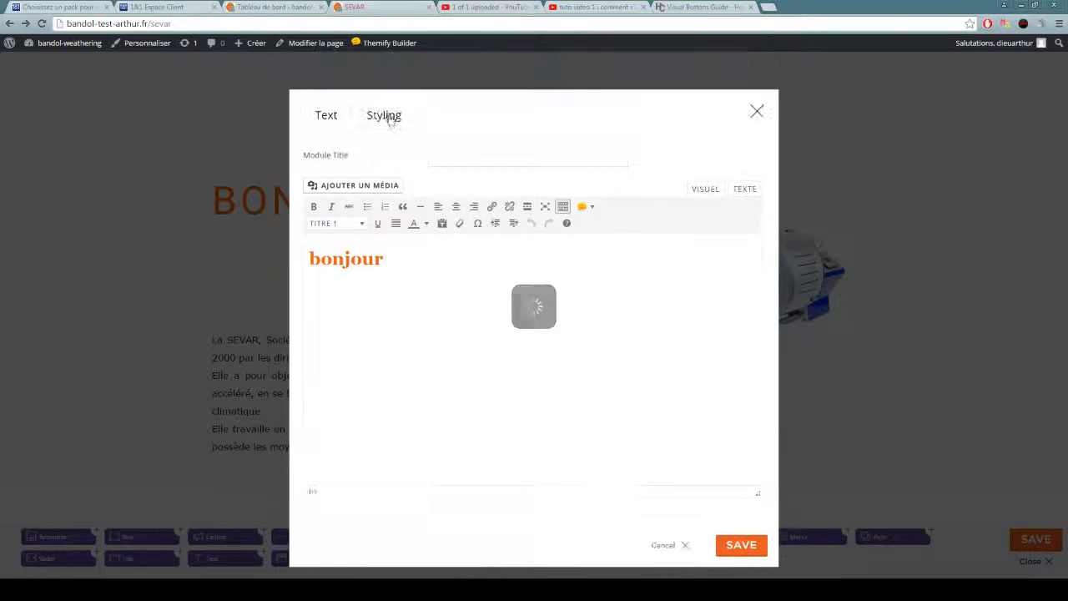
pyautogui.click(386, 115)
pyautogui.scroll(-3, 593, 299)
pyautogui.click(505, 305)
pyautogui.click(322, 115)
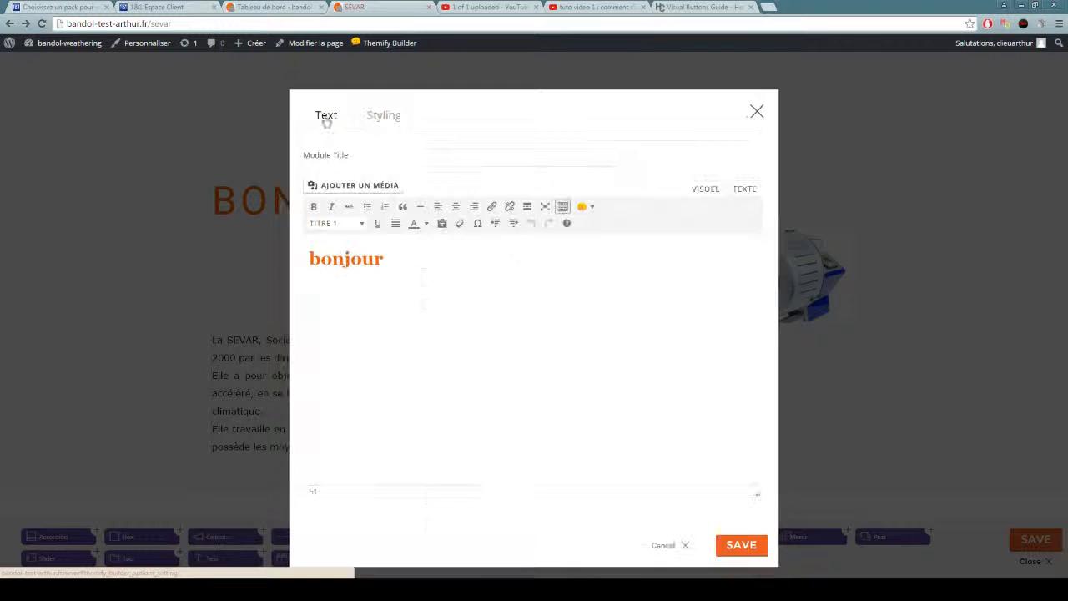
# Centre the "bonjour" heading within the text editor and align it back to the left.
pyautogui.moveTo(394, 266); pyautogui.dragTo(261, 262)
pyautogui.click(456, 207)
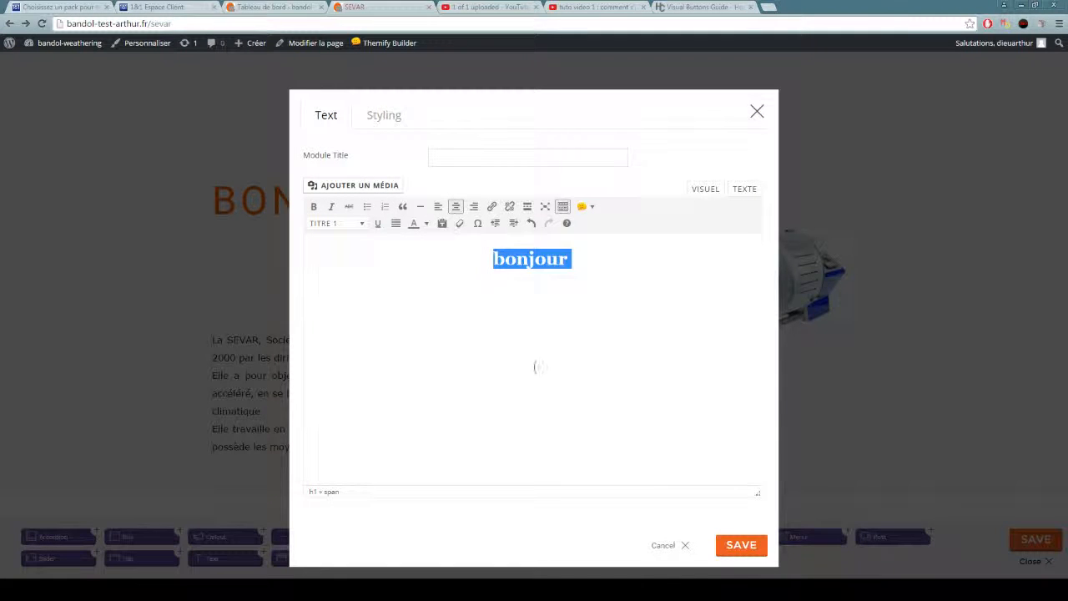
pyautogui.click(438, 207)
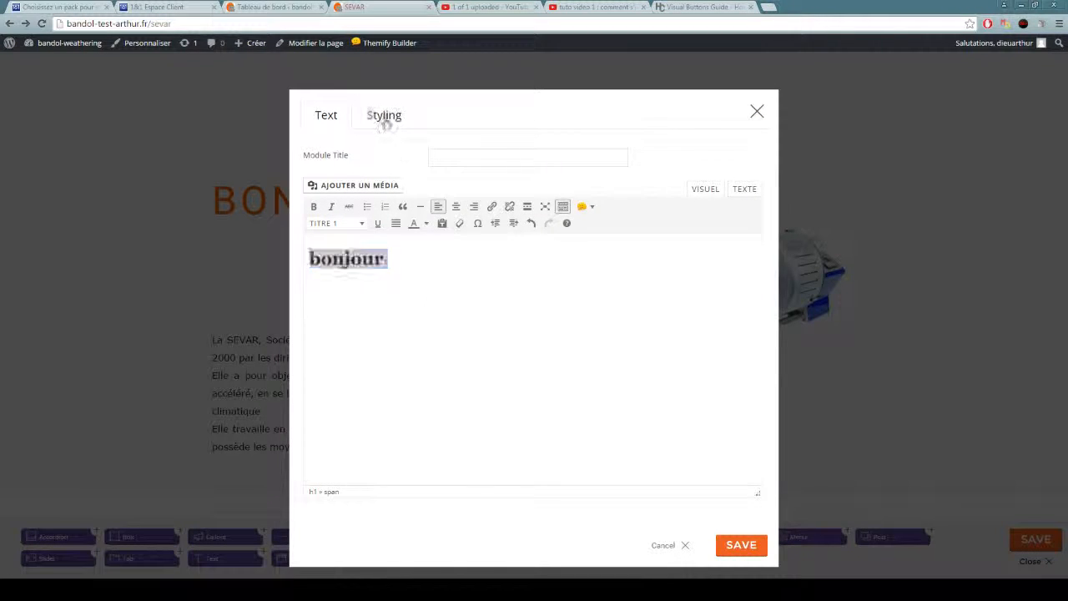
# Set the BONJOUR module's top padding to 50 px and save the module.
pyautogui.click(383, 115)
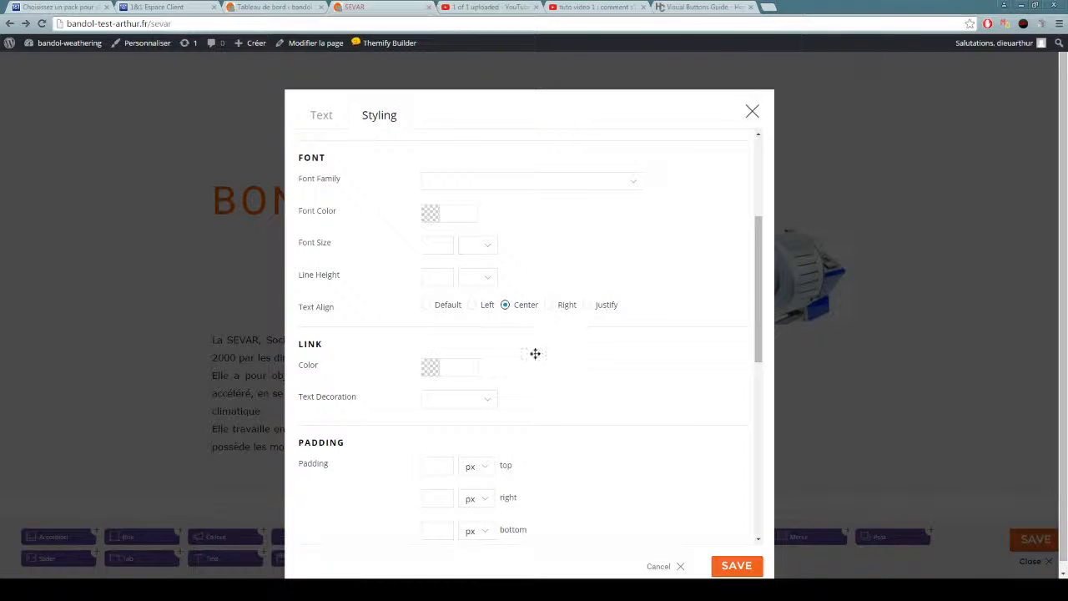
pyautogui.scroll(-3, 535, 354)
pyautogui.scroll(-3, 522, 319)
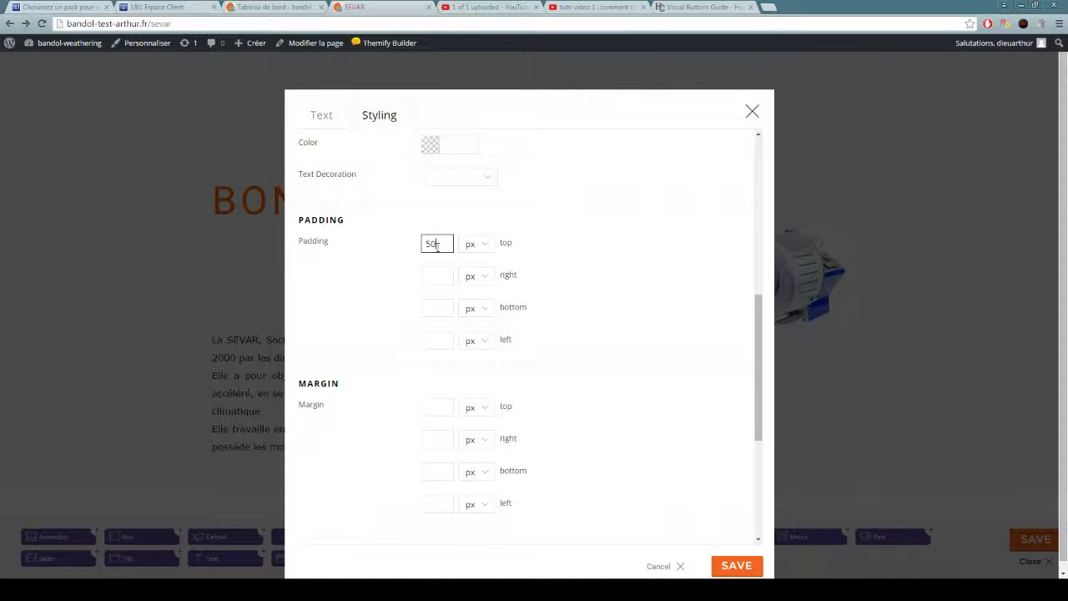
pyautogui.click(737, 567)
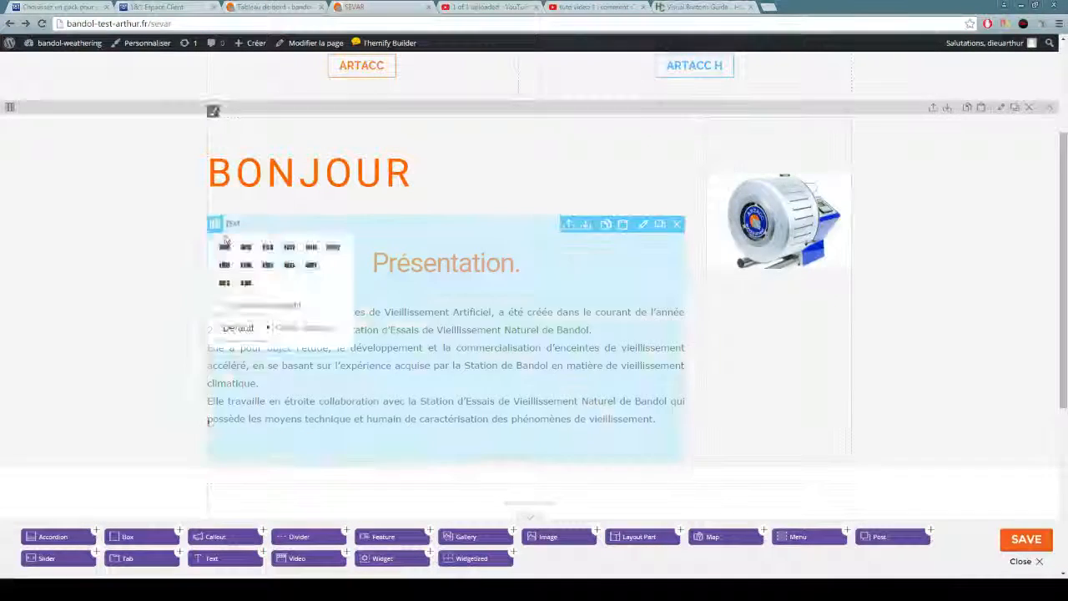
# Reopen the BONJOUR module's styling, add bottom padding in px, and save the module.
pyautogui.scroll(2, 370, 250)
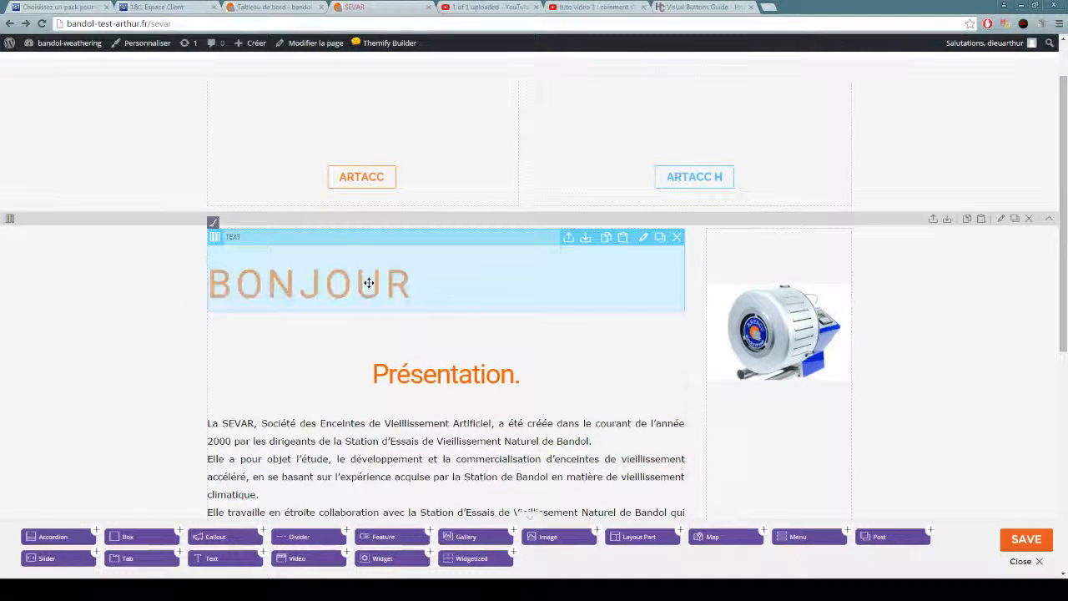
pyautogui.doubleClick(370, 282)
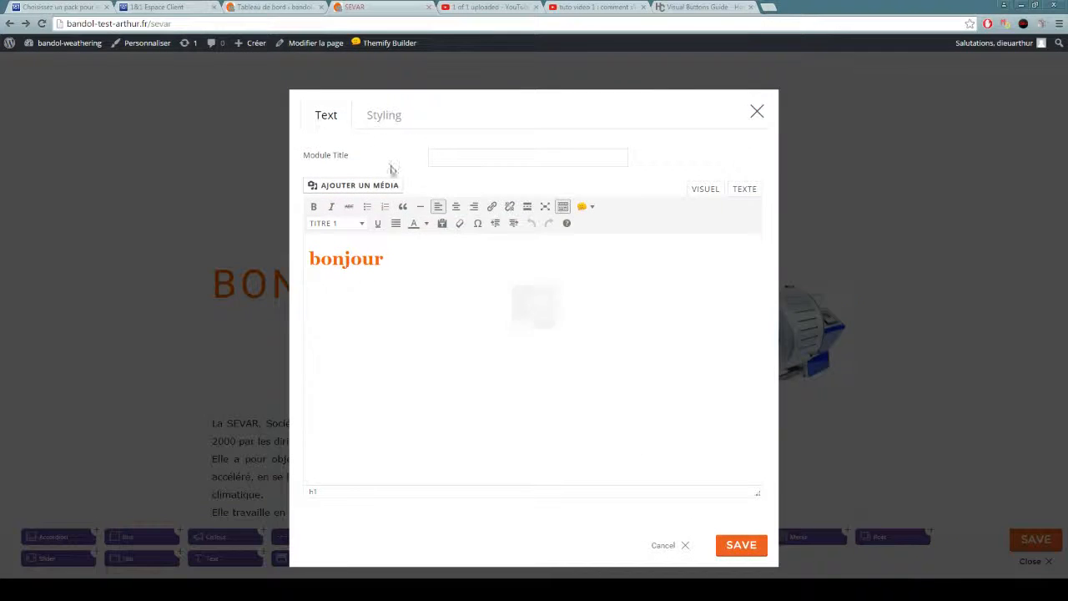
pyautogui.click(379, 114)
pyautogui.scroll(-2, 552, 325)
pyautogui.scroll(-6, 552, 324)
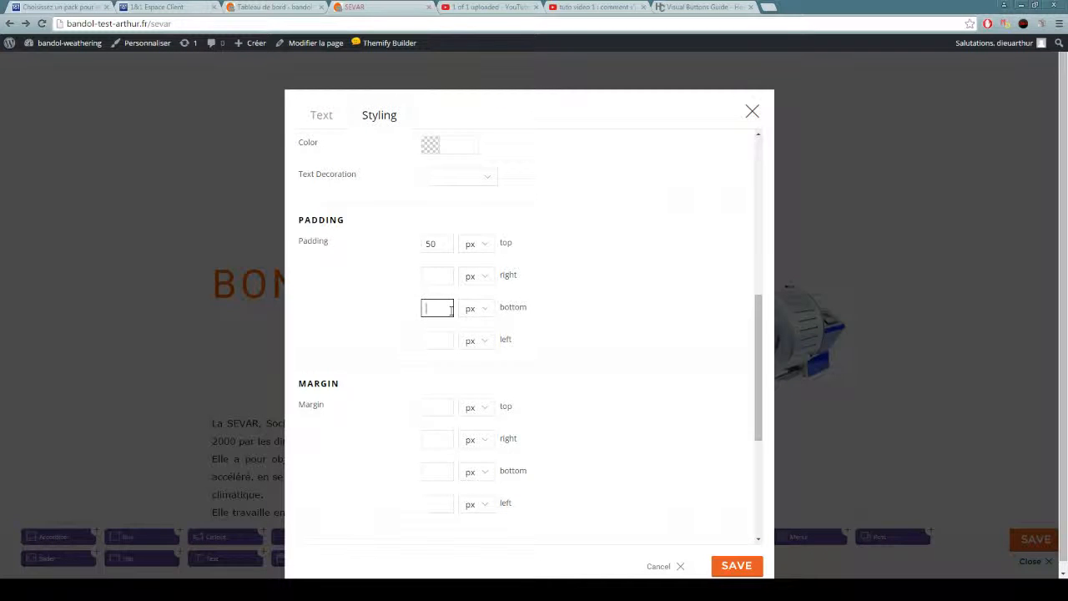
pyautogui.click(736, 565)
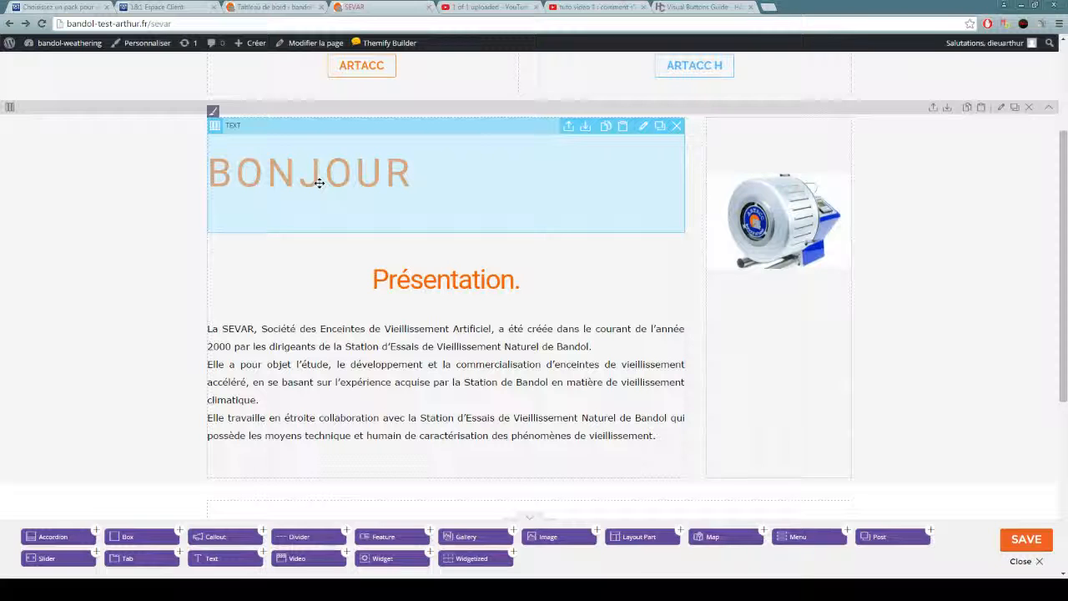
# Start adding media to the BONJOUR text module and select the DSCF0178-Copy-1.jpg photo in the media library.
pyautogui.doubleClick(553, 176)
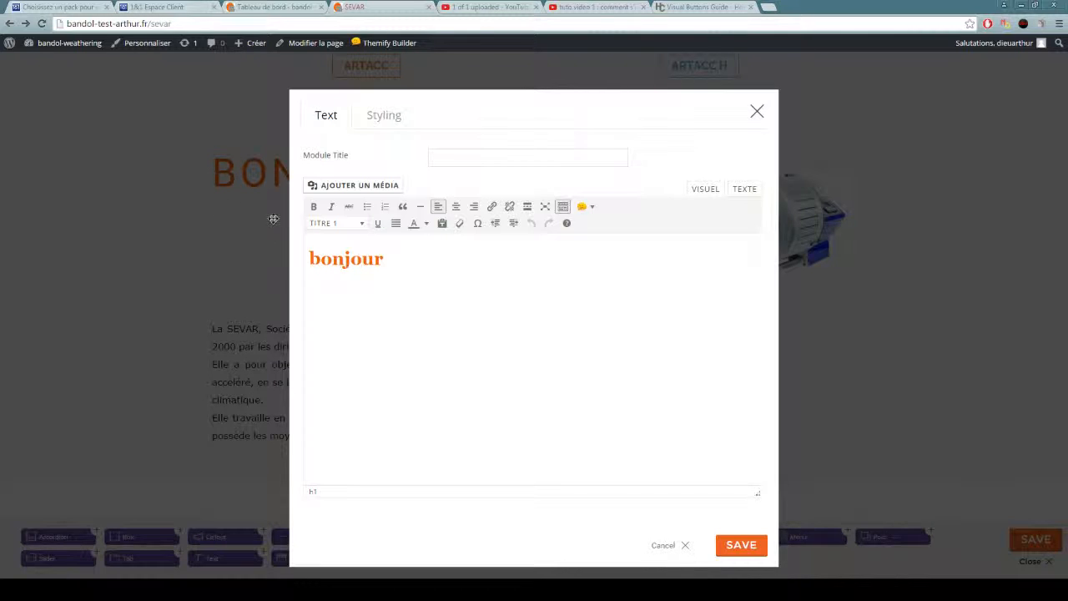
pyautogui.click(330, 185)
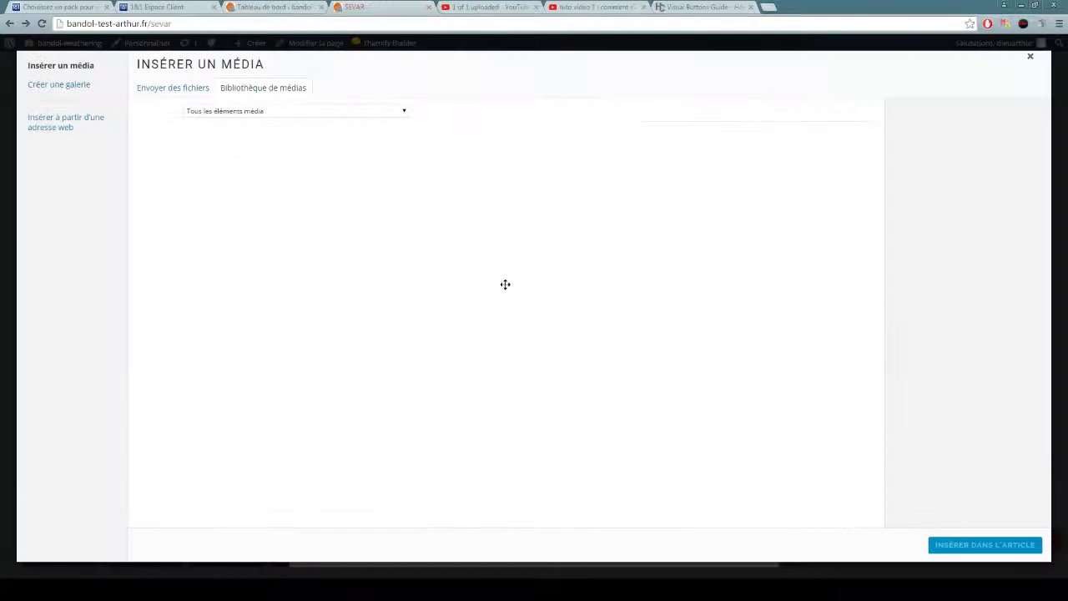
pyautogui.click(171, 177)
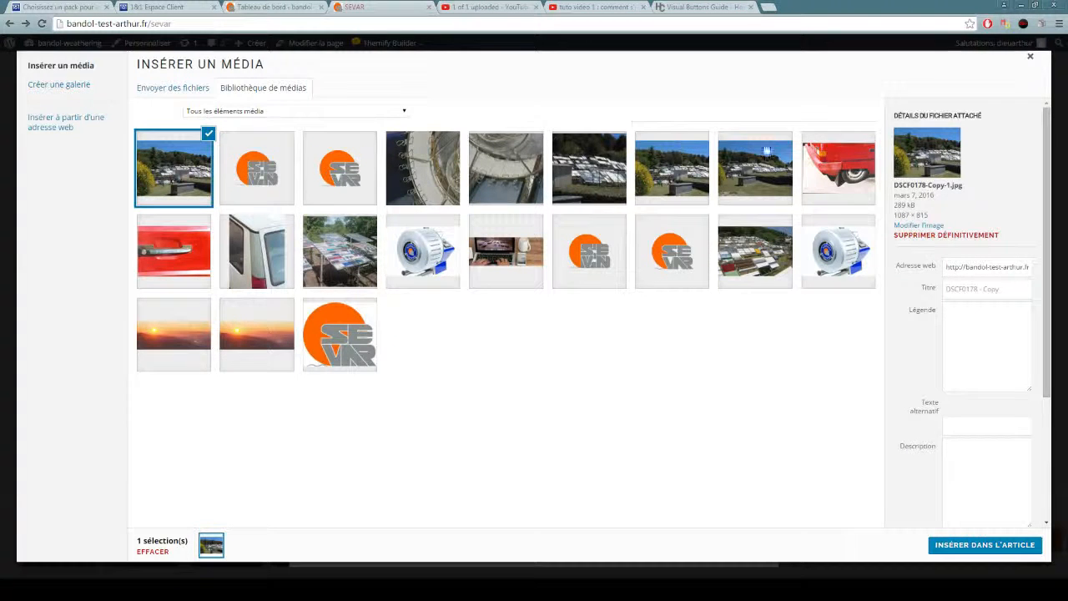
# Upload the IMAG0712 photo from the bandol photo folder to the media library.
pyautogui.click(172, 89)
pyautogui.click(589, 307)
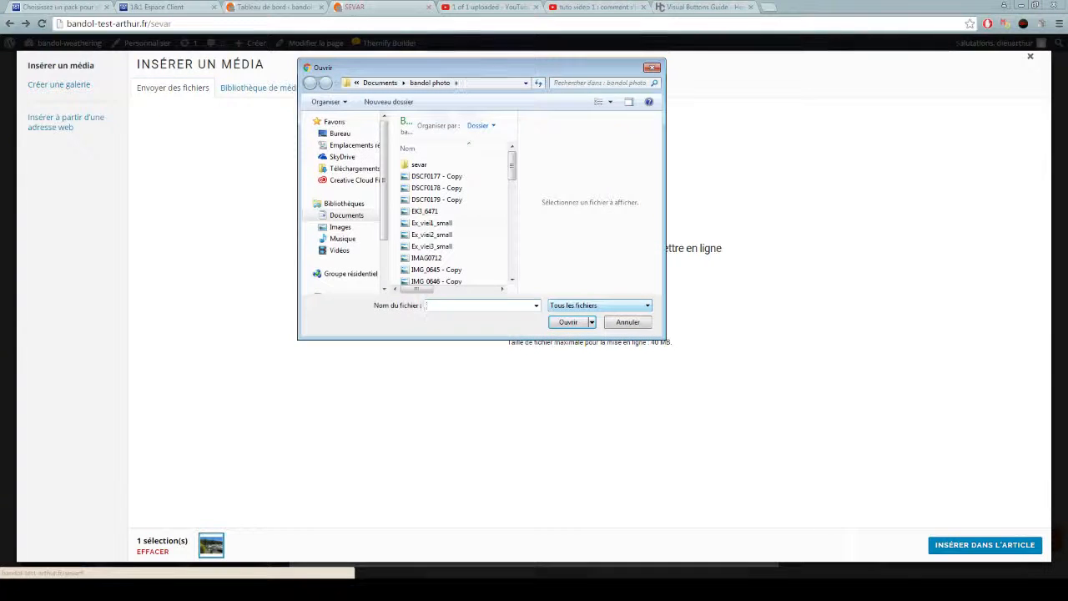
pyautogui.click(436, 176)
pyautogui.click(433, 223)
pyautogui.click(433, 246)
pyautogui.click(428, 258)
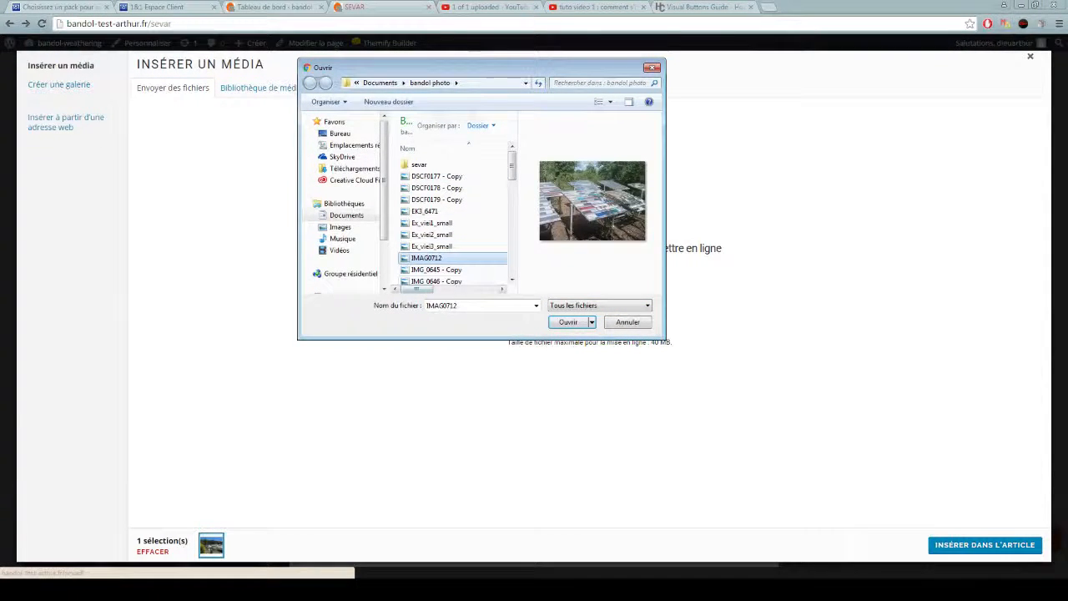
pyautogui.click(568, 322)
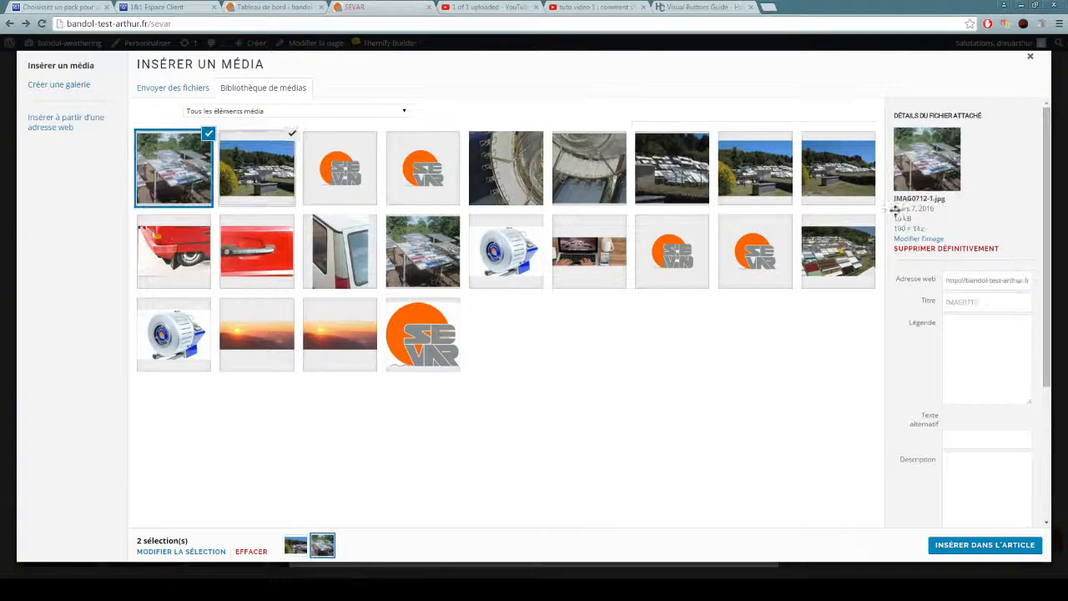
# Insert the two selected photos into the BONJOUR text and save the module.
pyautogui.click(978, 546)
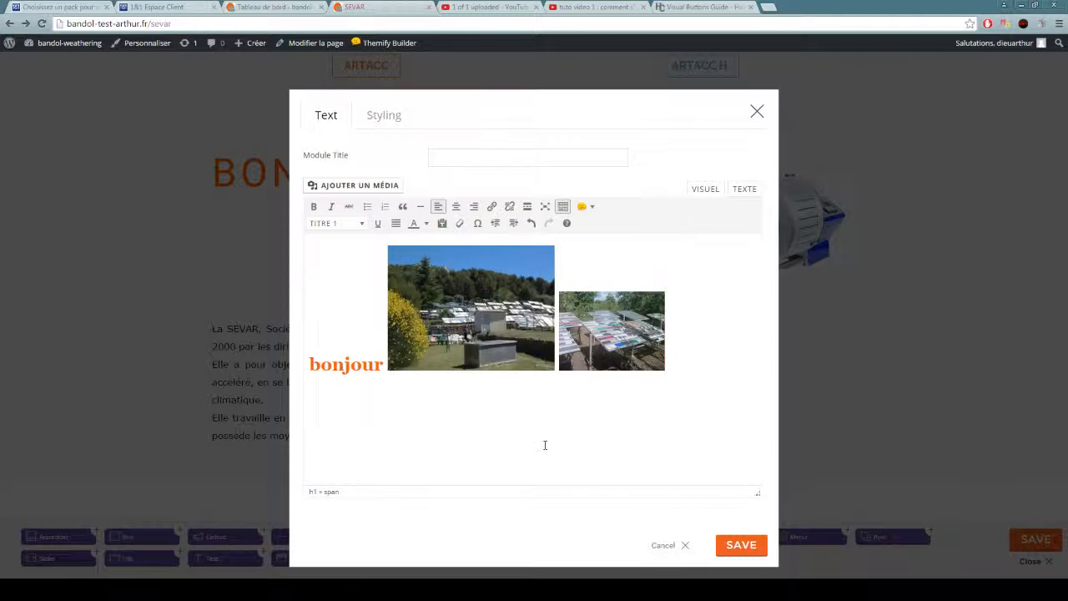
pyautogui.click(741, 545)
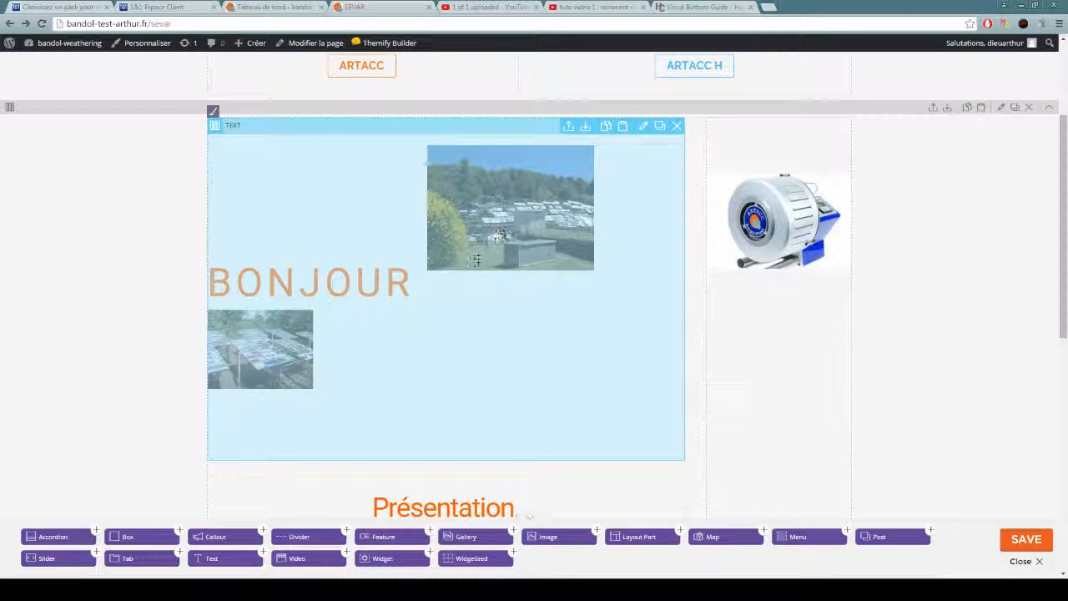
# Try to place the photos on their own lines below the bonjour heading, and close the module without saving.
pyautogui.doubleClick(422, 287)
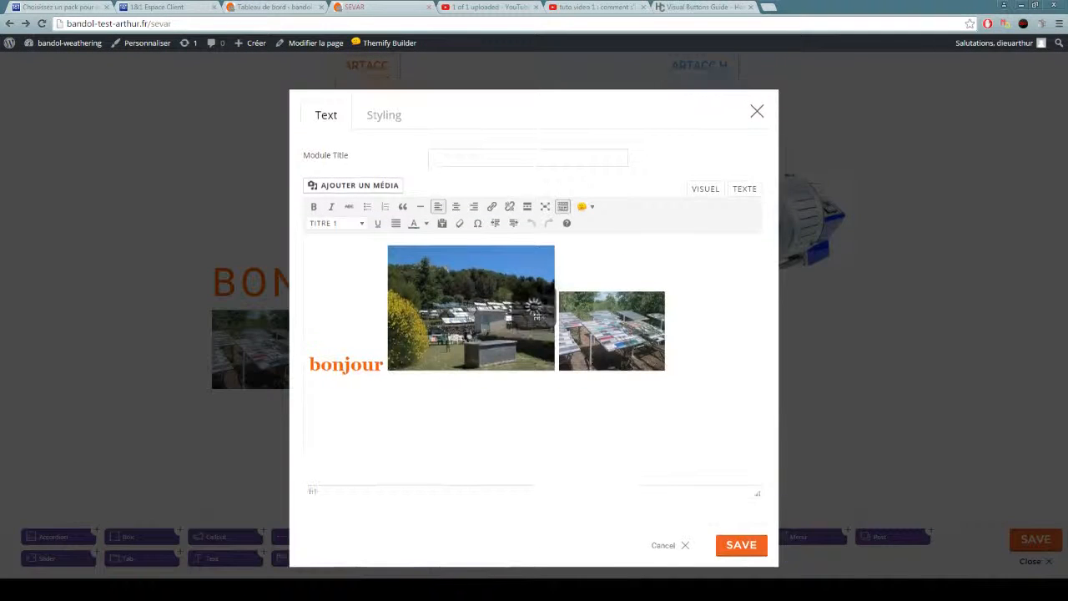
pyautogui.press('Return')
pyautogui.press('Return')
pyautogui.click(500, 438)
pyautogui.press('Delete')
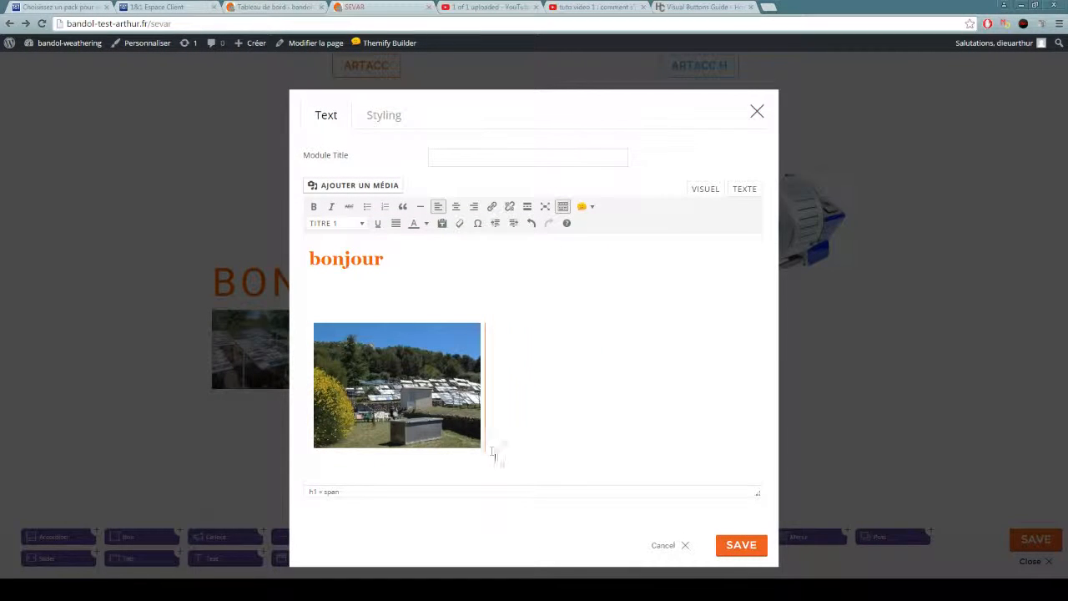
pyautogui.click(758, 113)
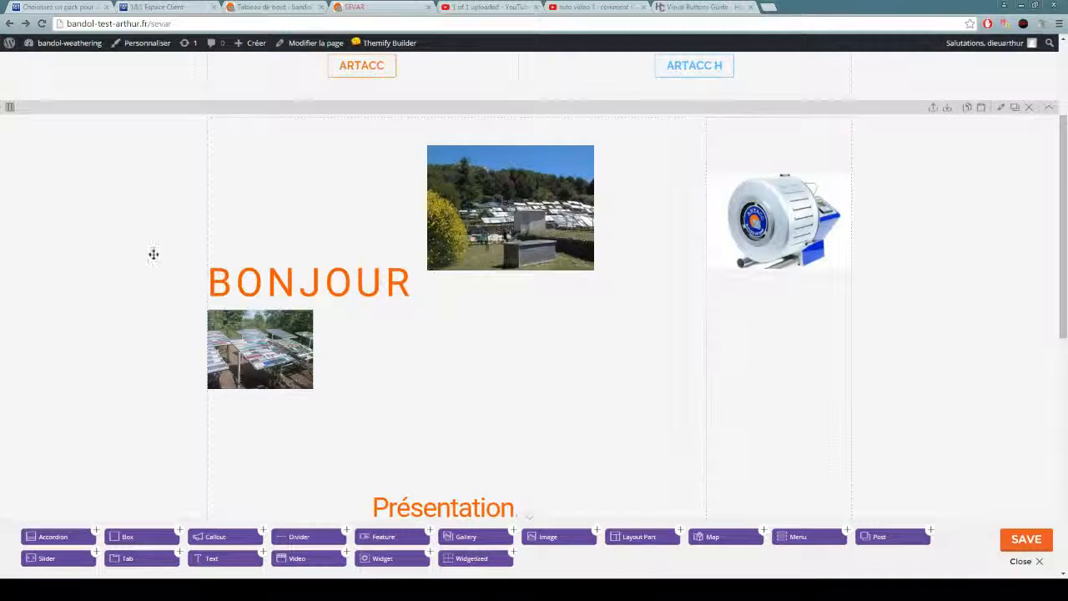
# Delete the BONJOUR text module from the row above the Présentation text and confirm its removal.
pyautogui.scroll(-4, 150, 250)
pyautogui.scroll(4, 210, 223)
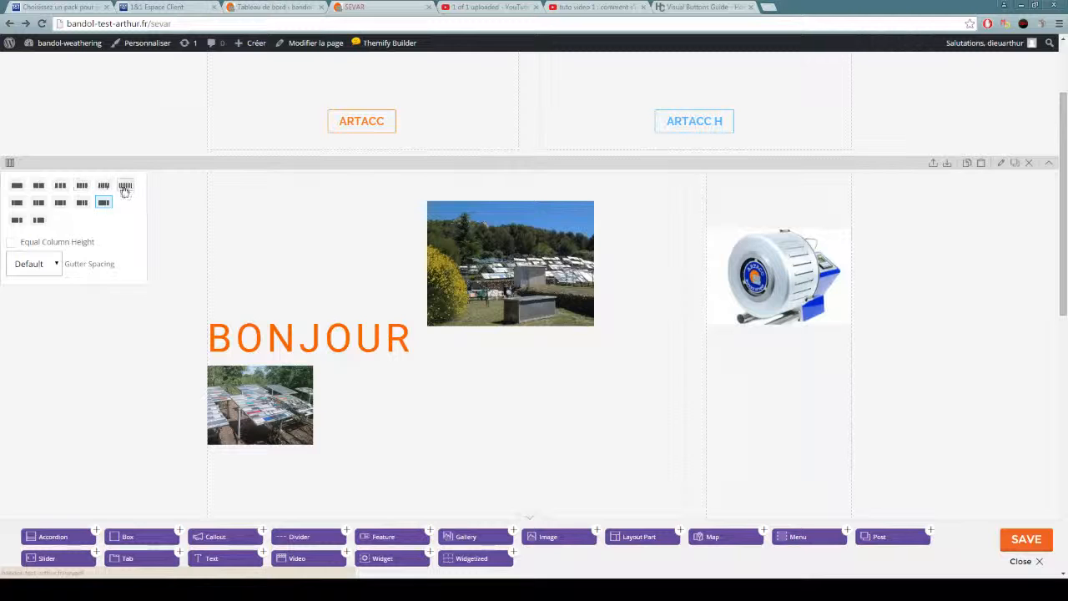
pyautogui.click(676, 181)
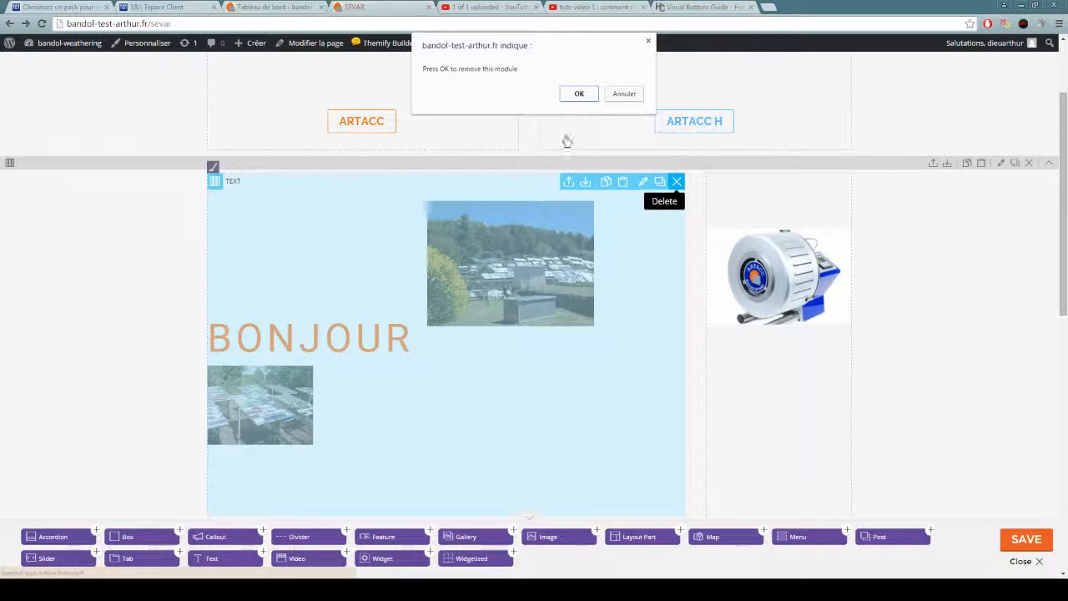
pyautogui.click(576, 95)
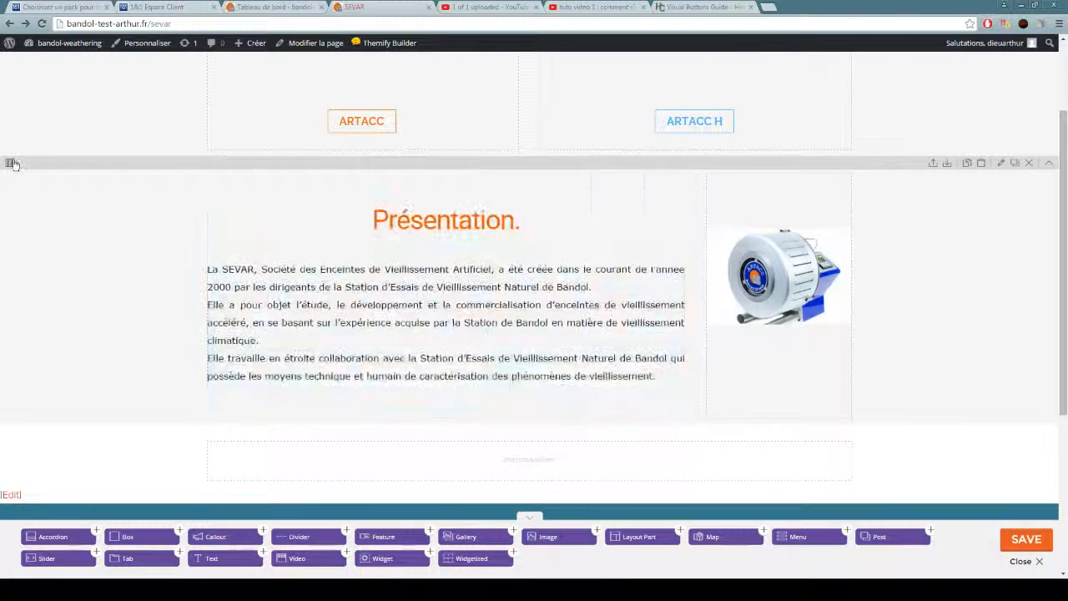
# Change the row containing the ARTACC and ARTACC H buttons to three equal columns.
pyautogui.moveTo(7, 161)
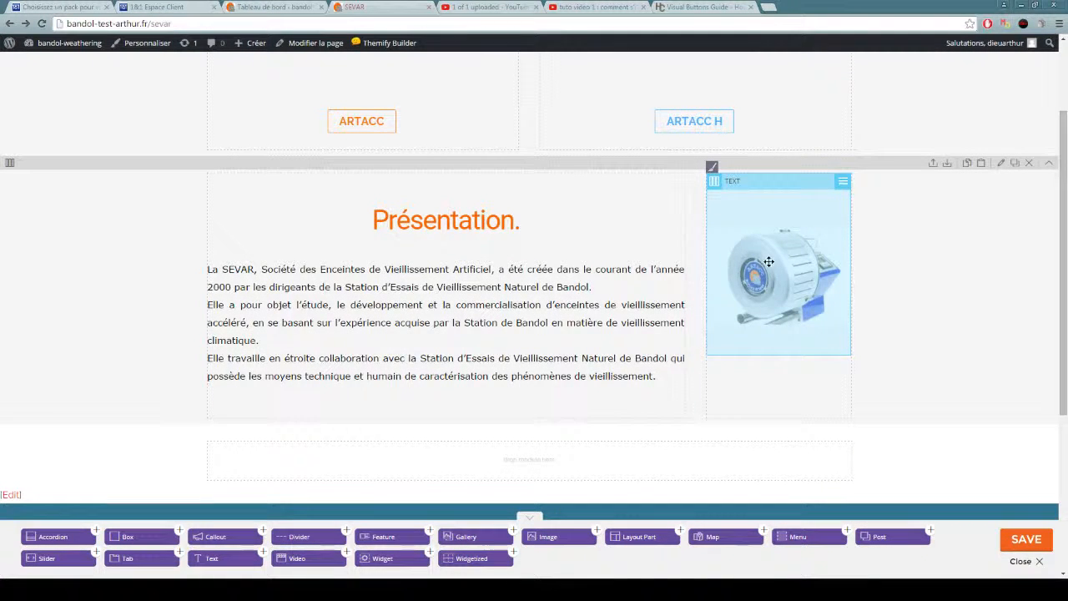
pyautogui.moveTo(10, 166)
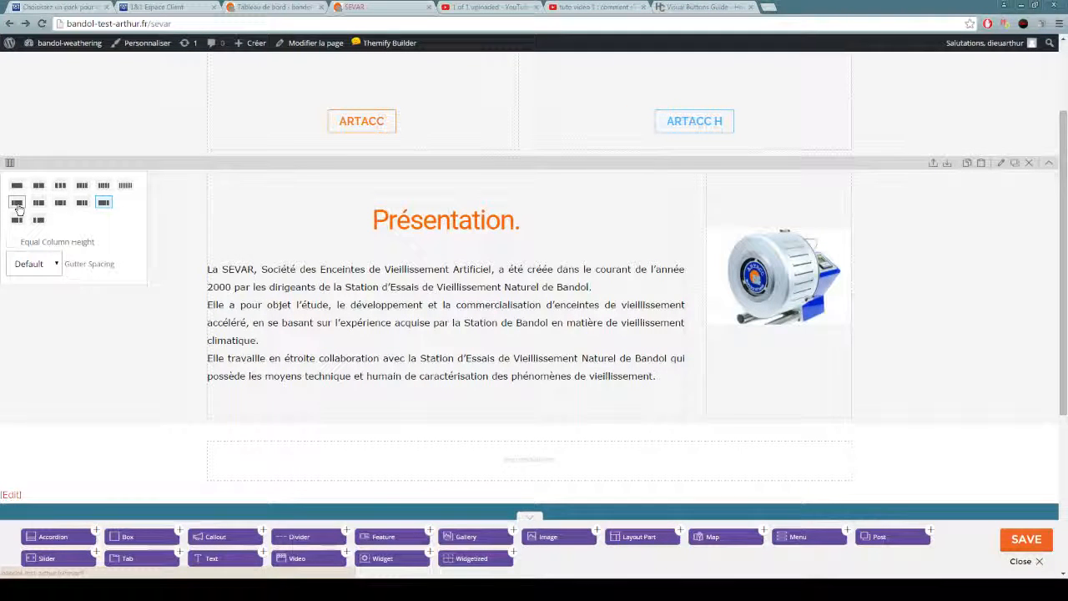
pyautogui.scroll(3, 291, 241)
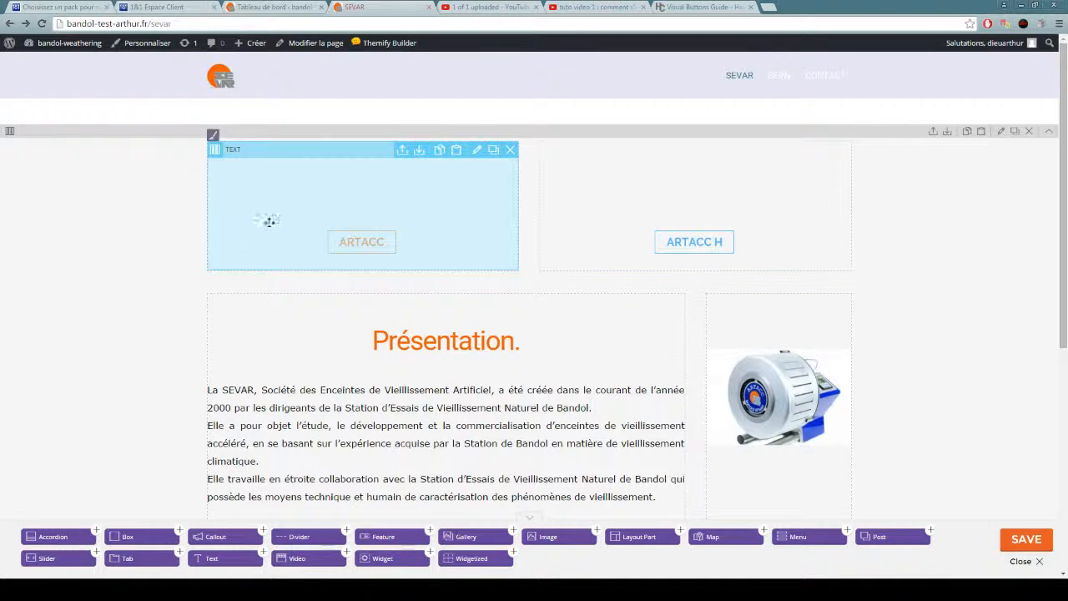
pyautogui.moveTo(9, 131)
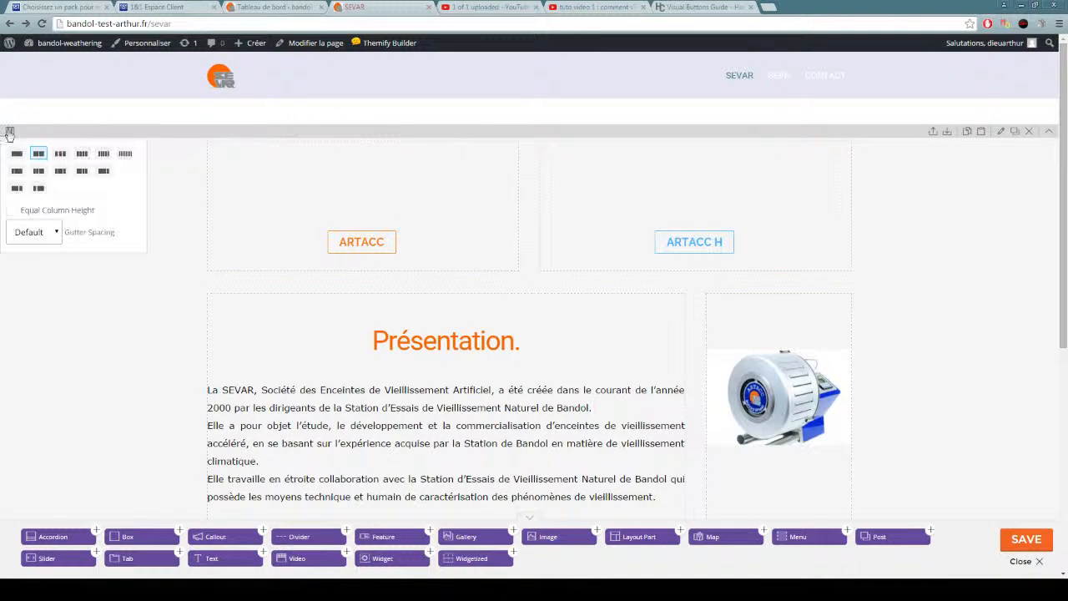
pyautogui.click(60, 154)
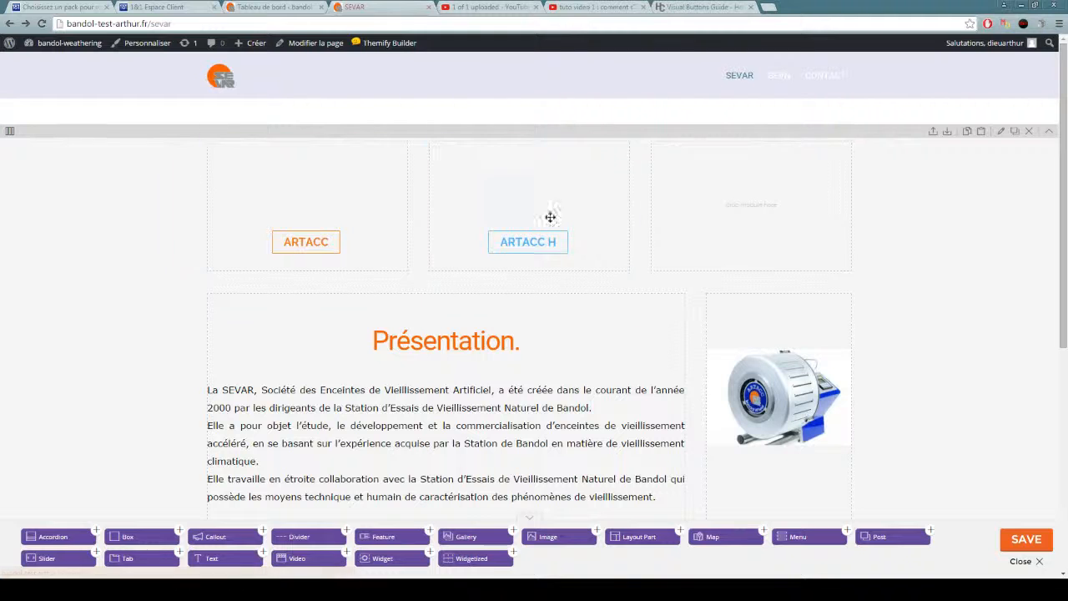
# Examine the padding settings in the ARTACC H module's styling and close the module without changes.
pyautogui.doubleClick(500, 216)
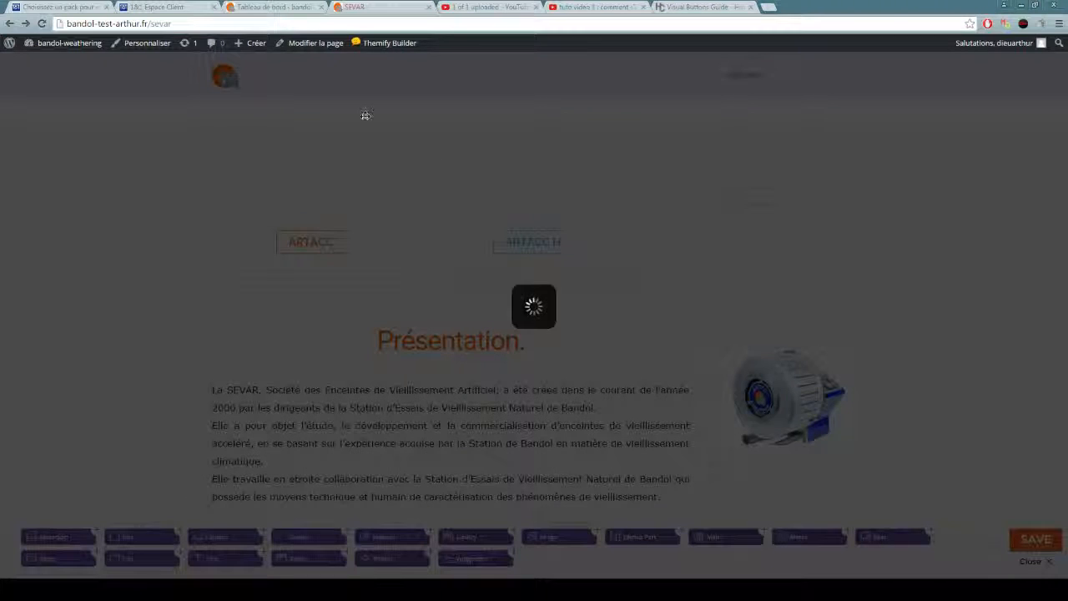
pyautogui.click(377, 119)
pyautogui.scroll(-5, 450, 284)
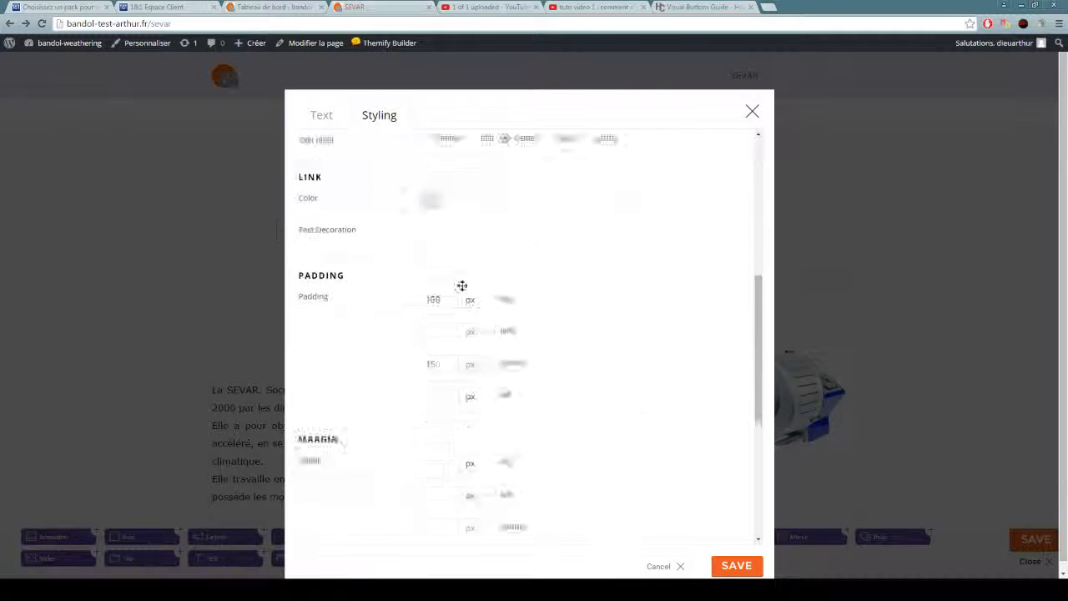
pyautogui.scroll(1, 484, 200)
pyautogui.scroll(-1, 445, 302)
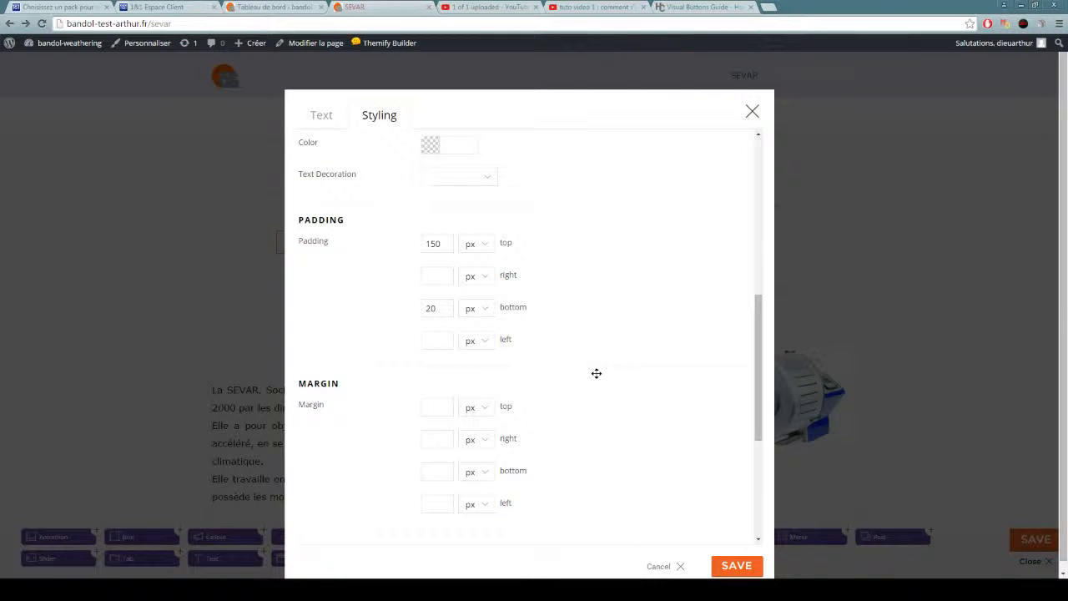
pyautogui.click(753, 113)
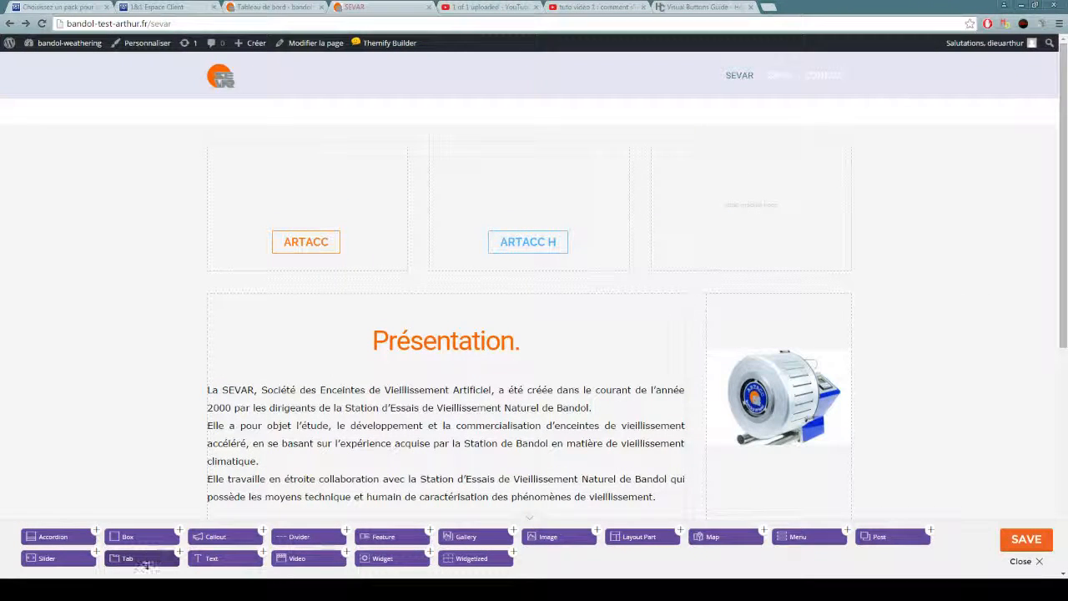
# Add a Text module to the empty third column beside ARTACC H and toggle the editor's second toolbar row off and on.
pyautogui.moveTo(199, 561); pyautogui.dragTo(693, 247)
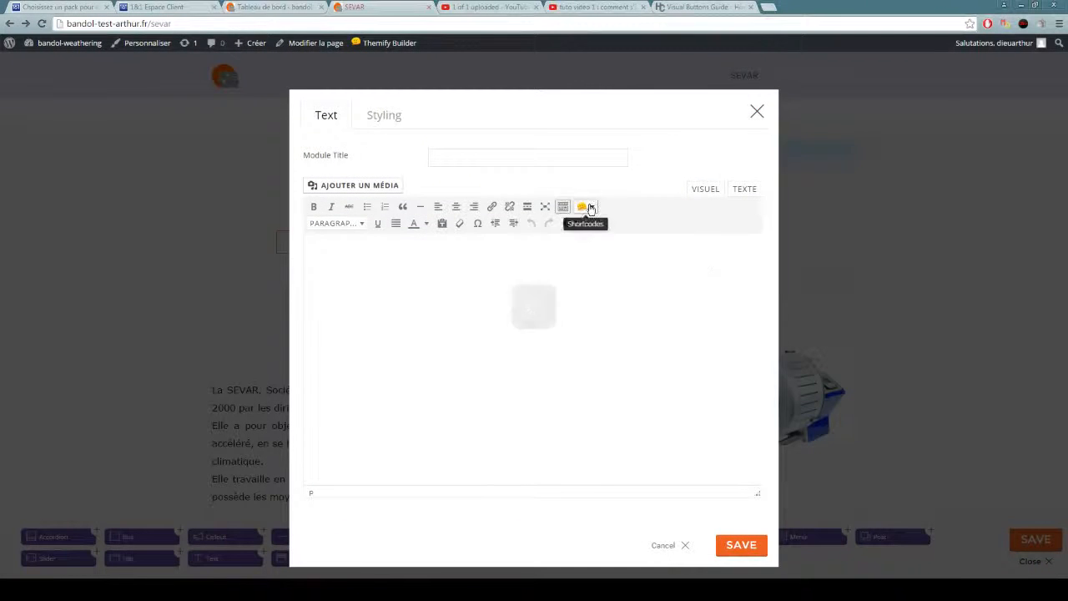
pyautogui.click(585, 207)
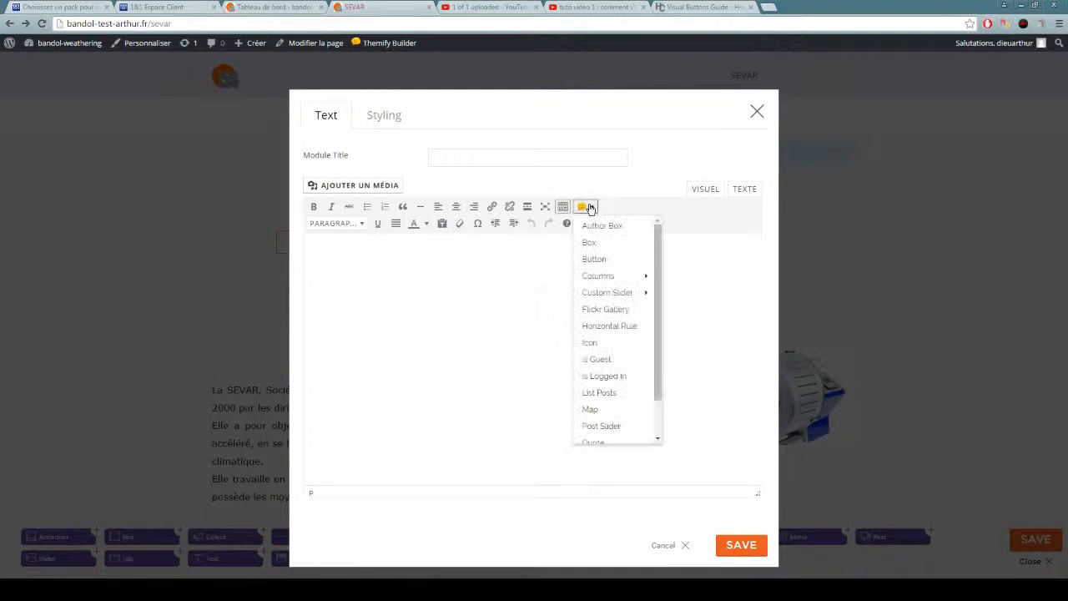
pyautogui.click(593, 259)
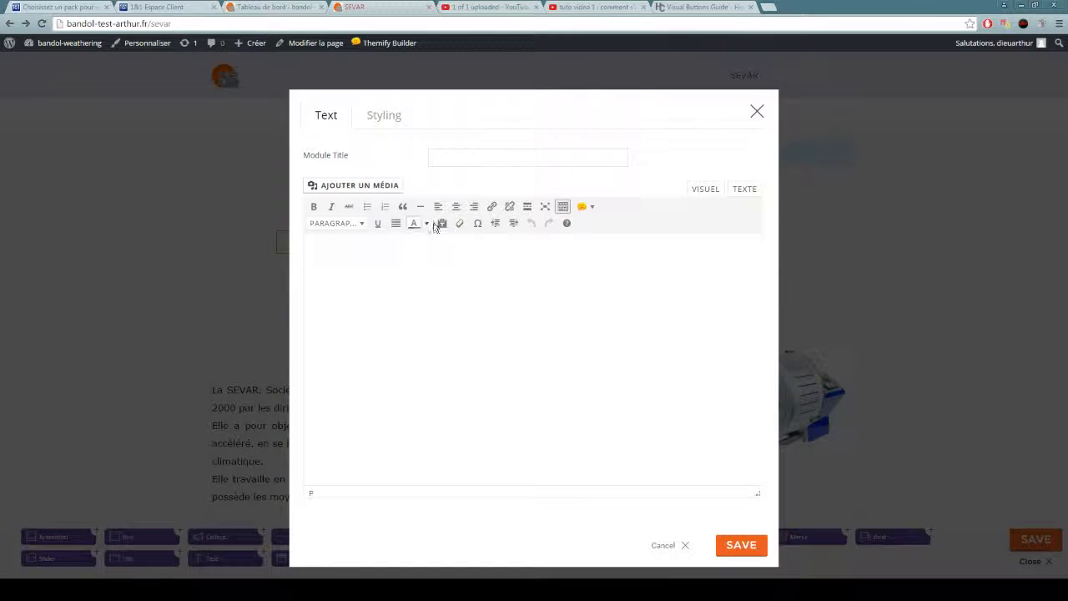
pyautogui.click(561, 207)
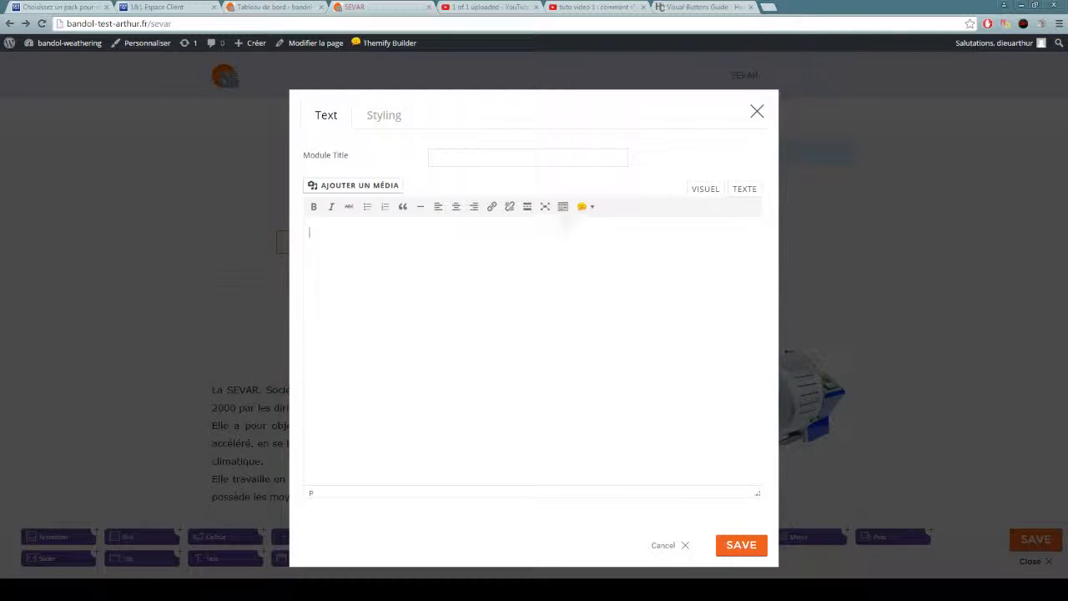
pyautogui.click(563, 208)
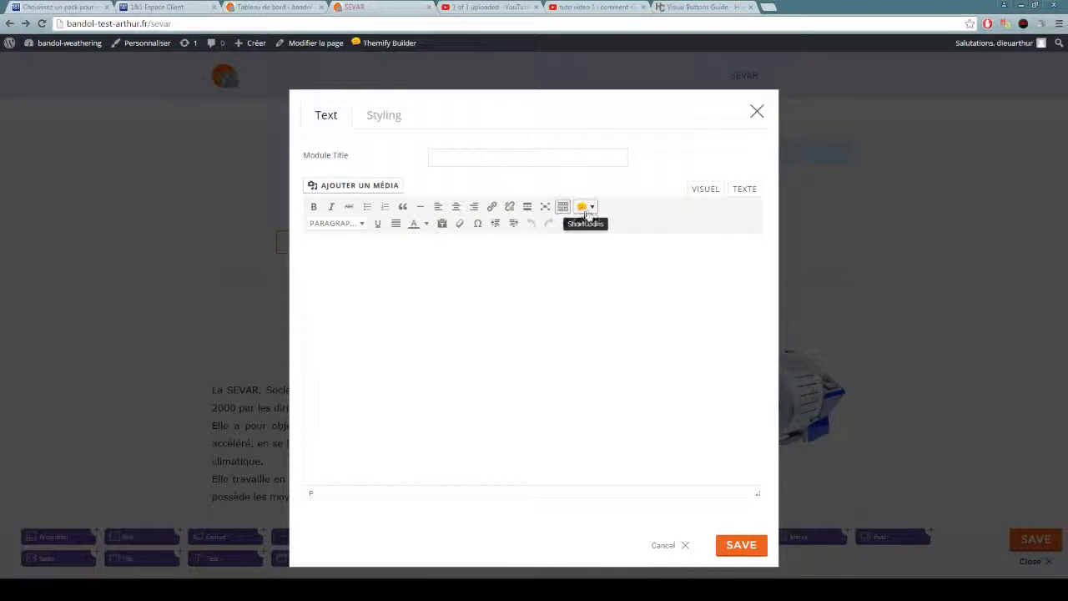
# Start a Button shortcode in the new text module and set its button text to ARTACC X.
pyautogui.click(582, 209)
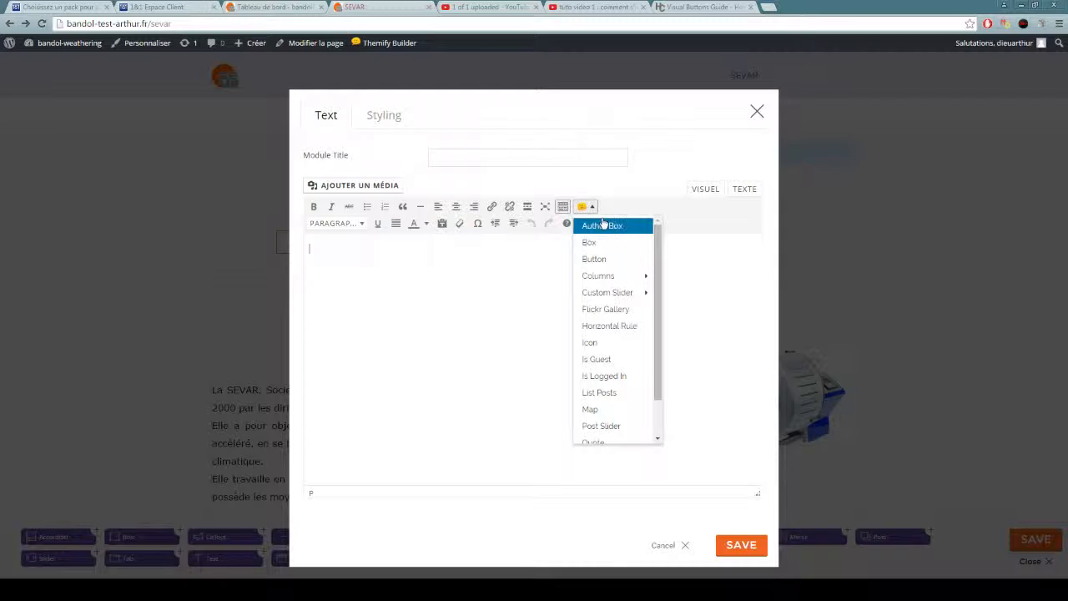
pyautogui.click(592, 259)
pyautogui.click(480, 191)
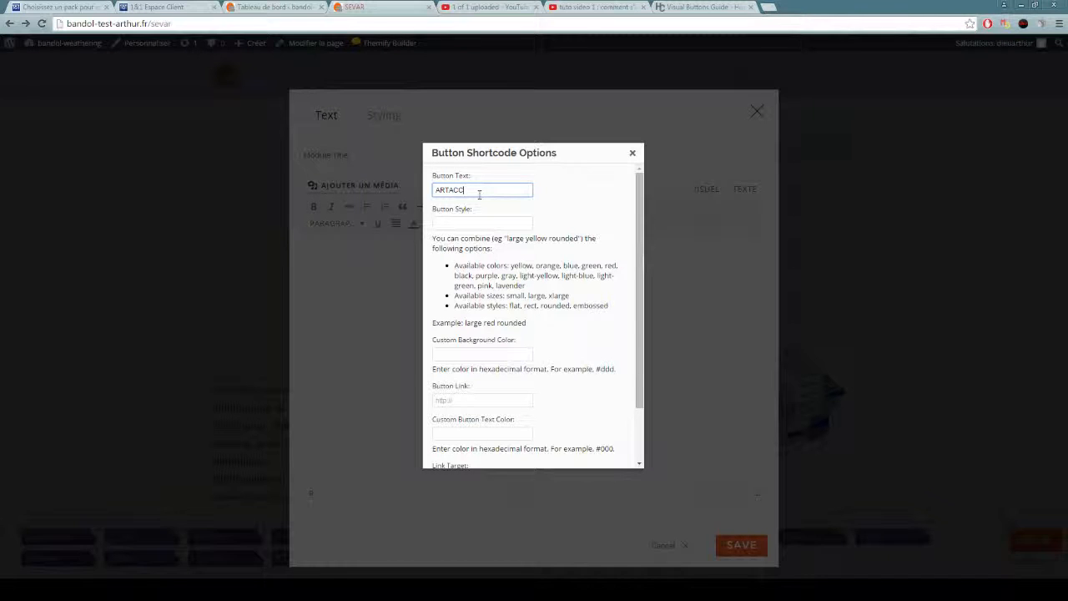
pyautogui.click(461, 225)
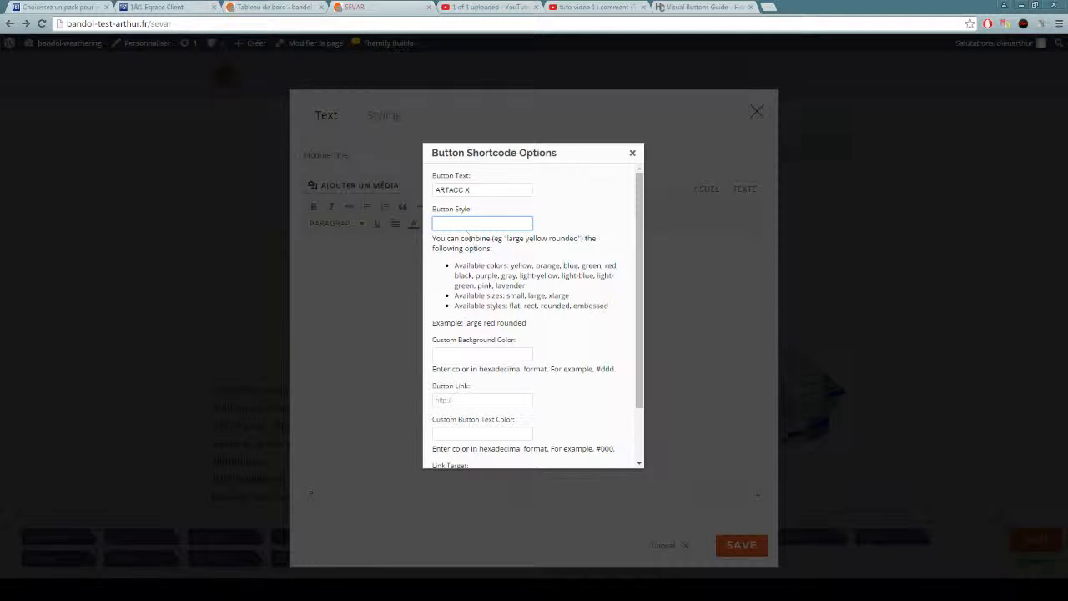
# Switch to the hoganchua.com buttons guide and examine the flat, outline, rect, rounded and embossed button styles.
pyautogui.click(724, 8)
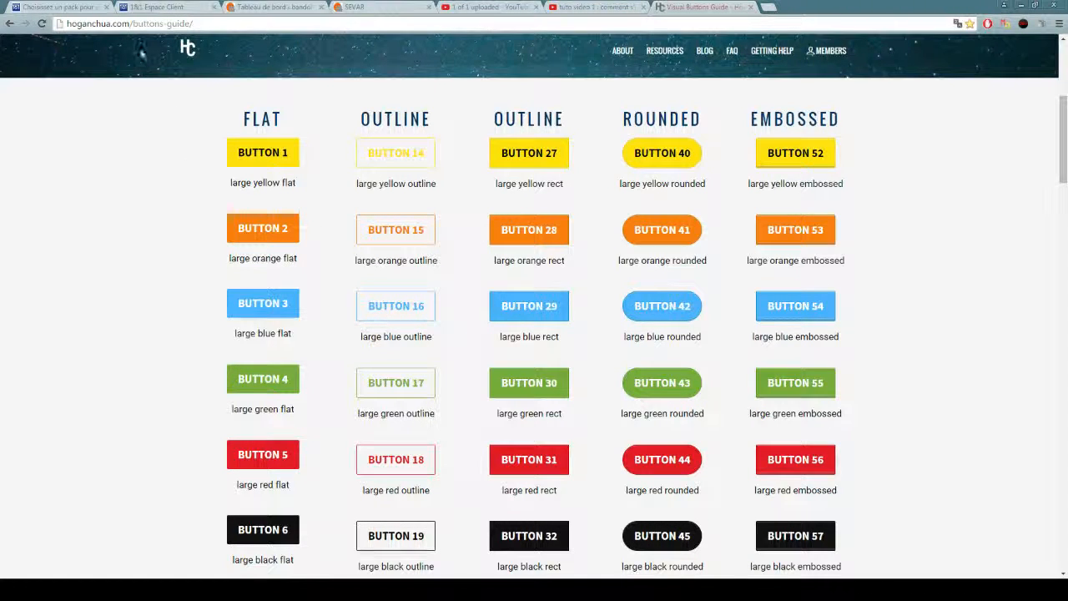
pyautogui.click(77, 23)
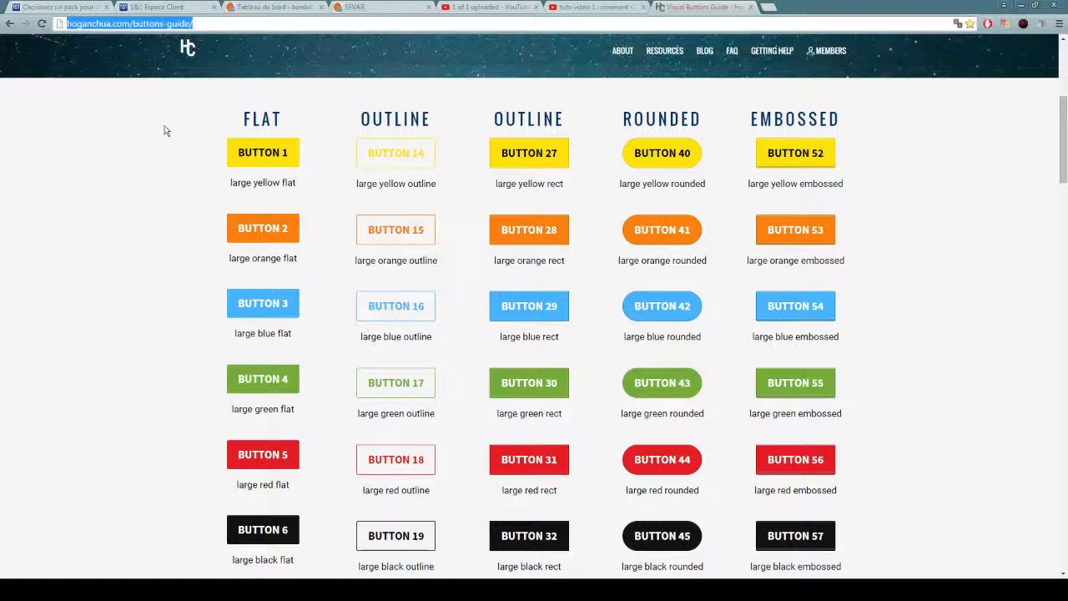
pyautogui.click(162, 154)
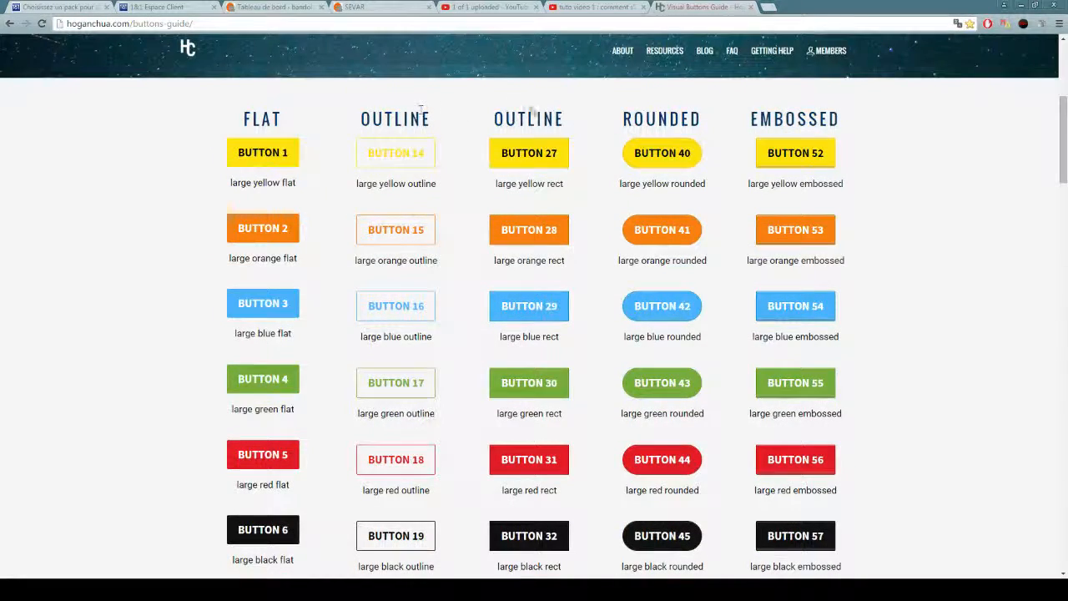
pyautogui.scroll(-5, 792, 256)
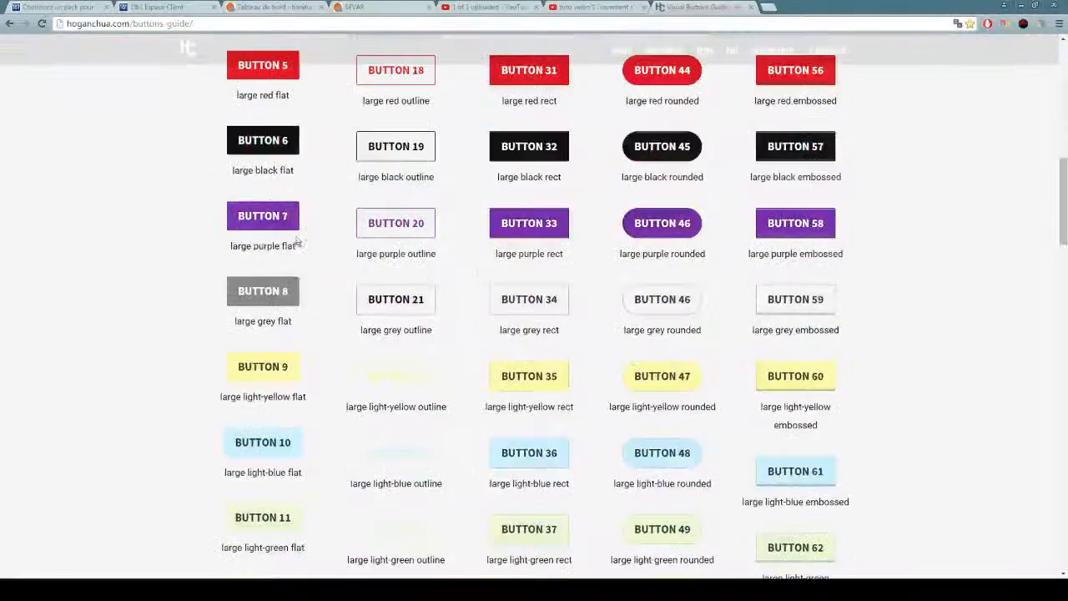
pyautogui.moveTo(521, 254); pyautogui.dragTo(419, 312)
pyautogui.click(561, 273)
pyautogui.moveTo(567, 259); pyautogui.dragTo(464, 276)
pyautogui.scroll(5, 423, 263)
pyautogui.scroll(2, 422, 272)
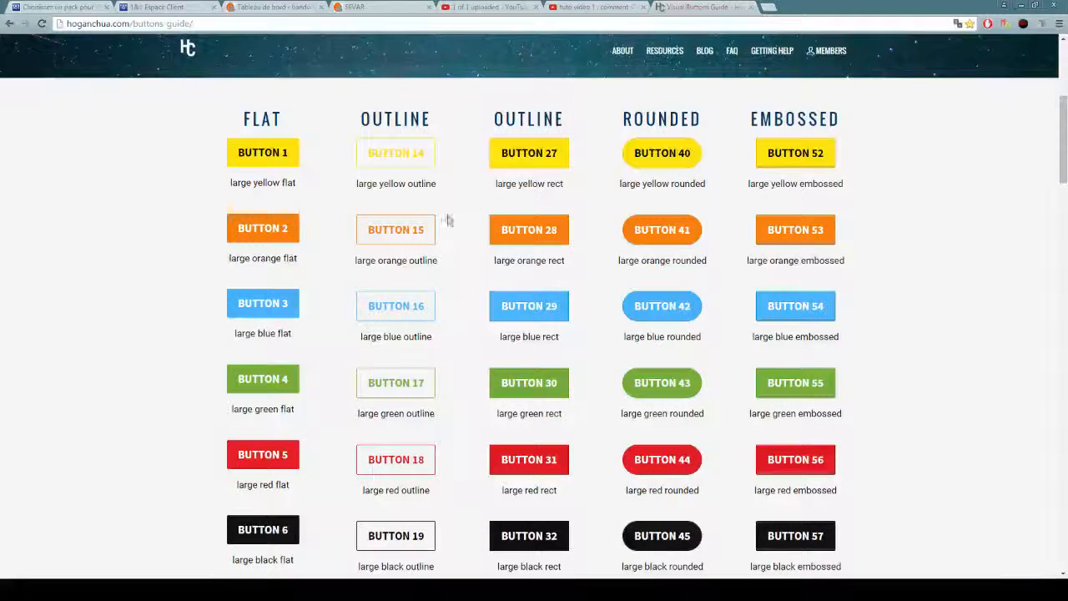
pyautogui.scroll(-2, 430, 305)
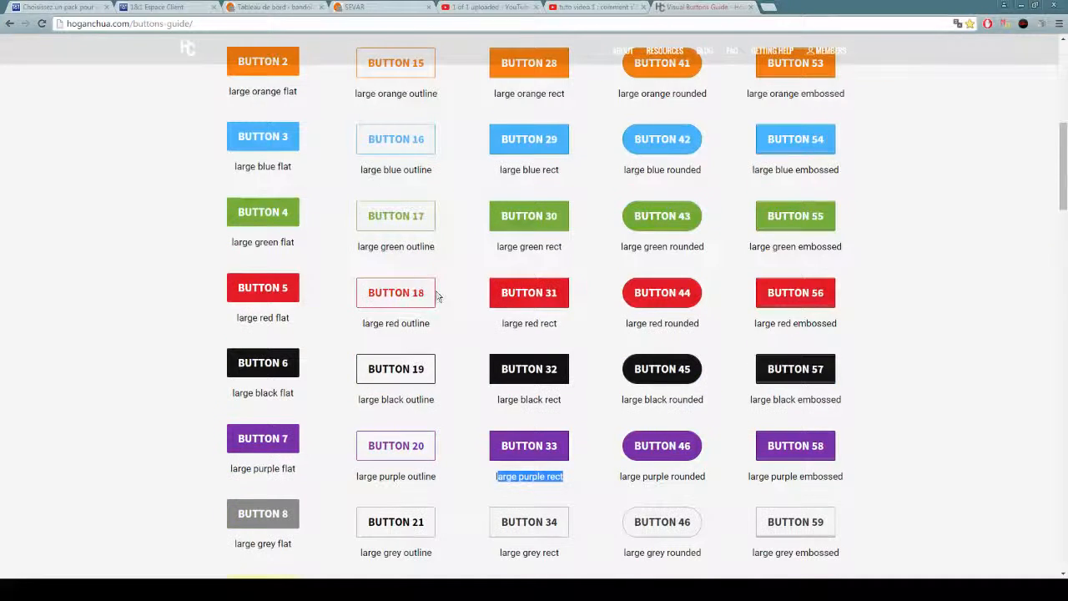
# Copy the style name large black outline from the guide and paste it as the ARTACC X button's style.
pyautogui.moveTo(435, 399); pyautogui.dragTo(358, 399)
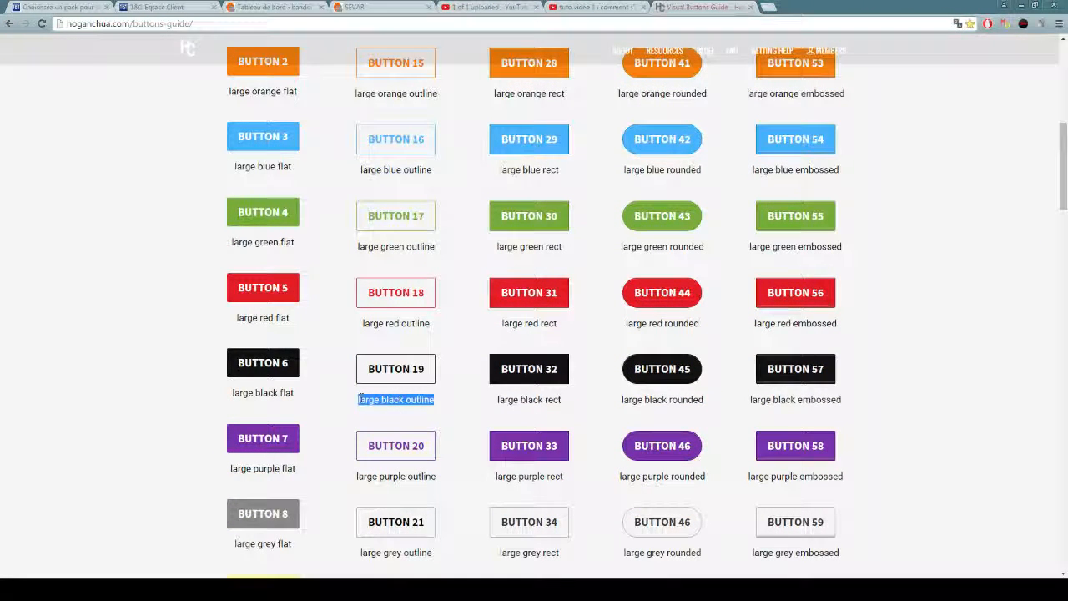
pyautogui.rightClick(400, 403)
pyautogui.click(446, 410)
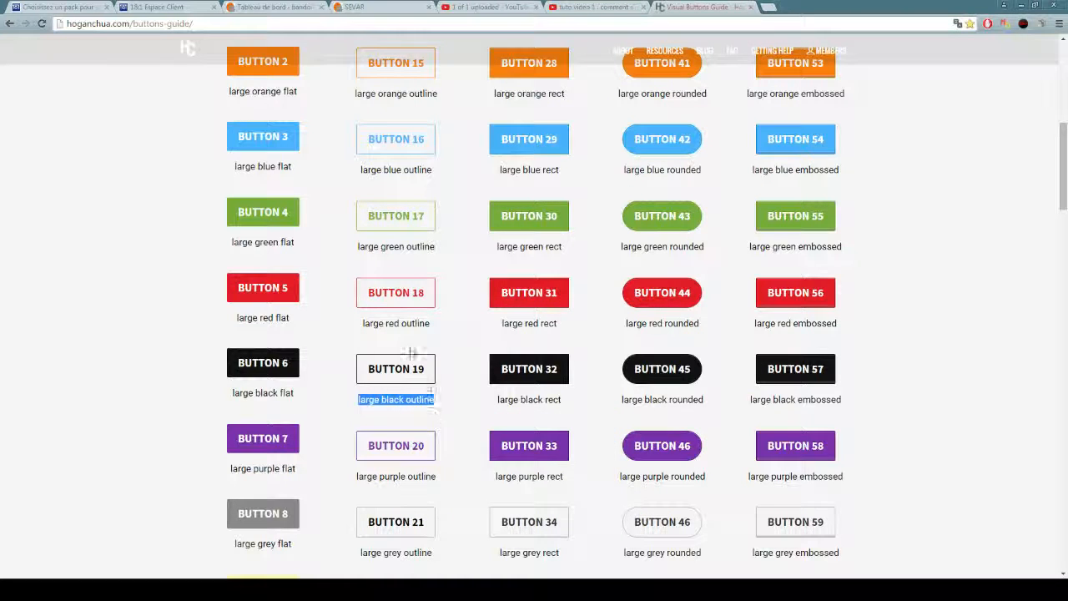
pyautogui.click(375, 8)
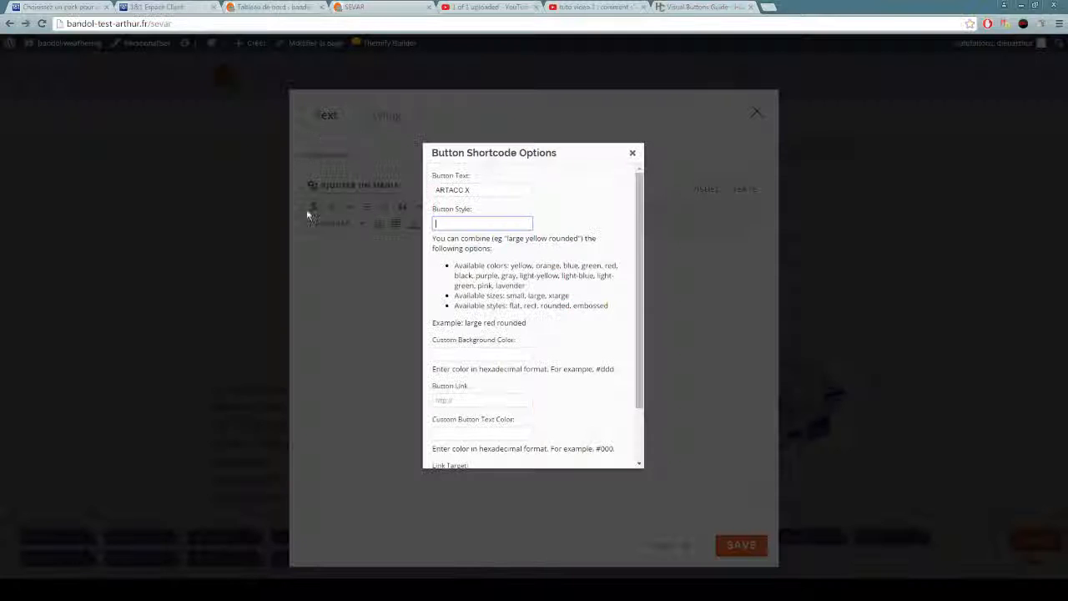
pyautogui.rightClick(442, 221)
pyautogui.click(472, 287)
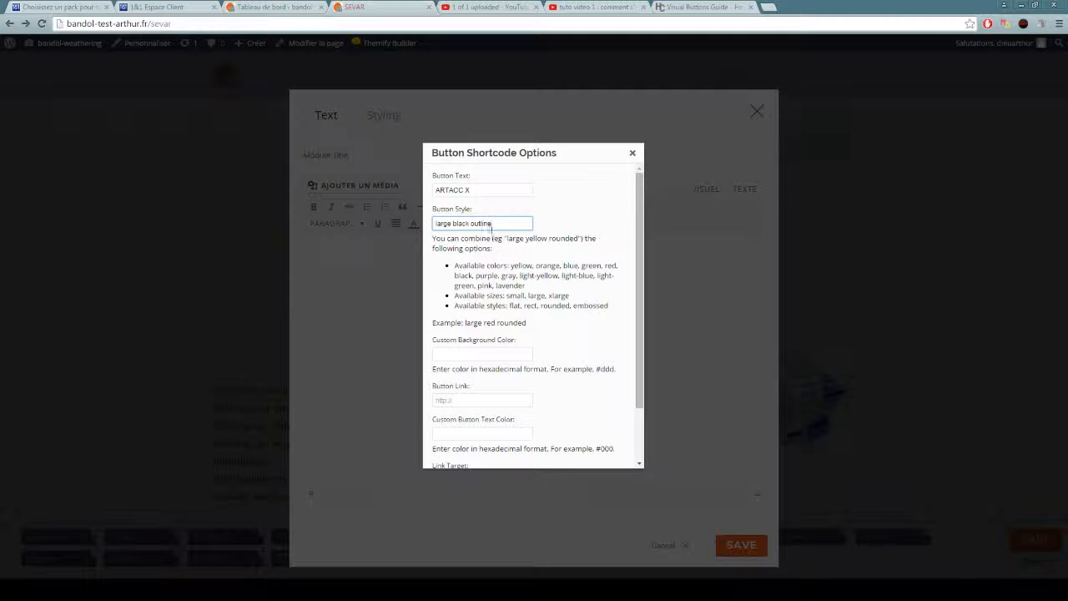
pyautogui.moveTo(448, 223); pyautogui.dragTo(517, 224)
pyautogui.click(518, 224)
pyautogui.scroll(-2, 529, 247)
pyautogui.click(461, 333)
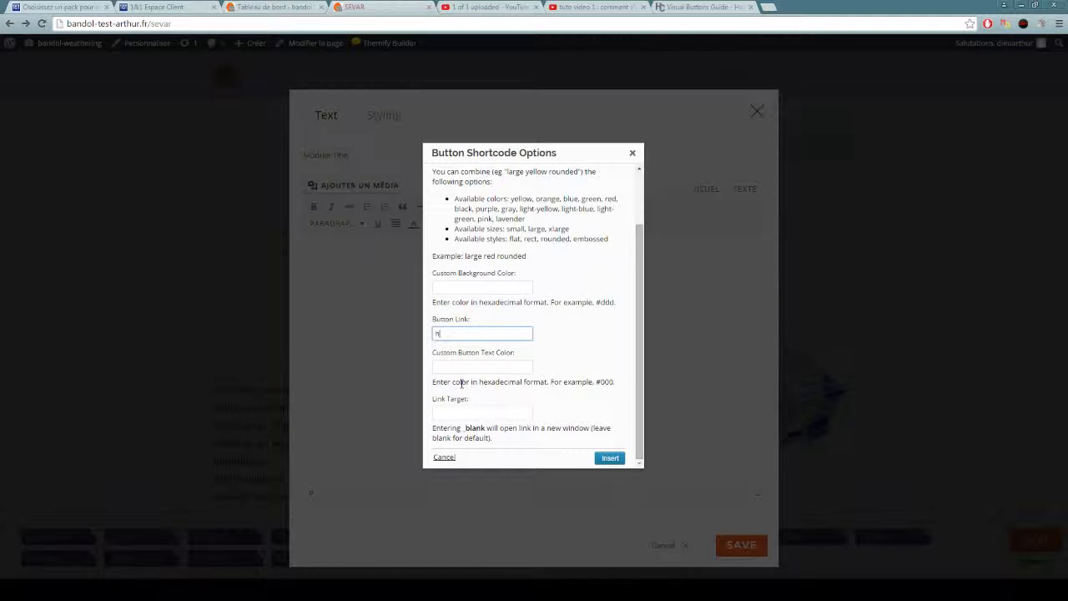
pyautogui.write('htp')
pyautogui.press('BackSpace')
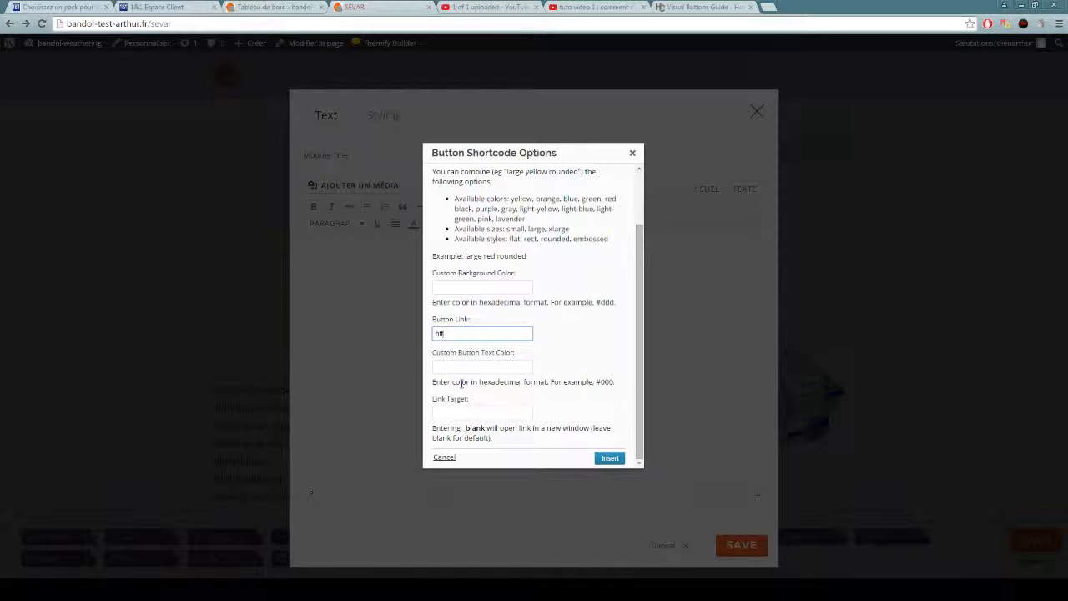
pyautogui.write('tp://bandol-test-arthur.fr/')
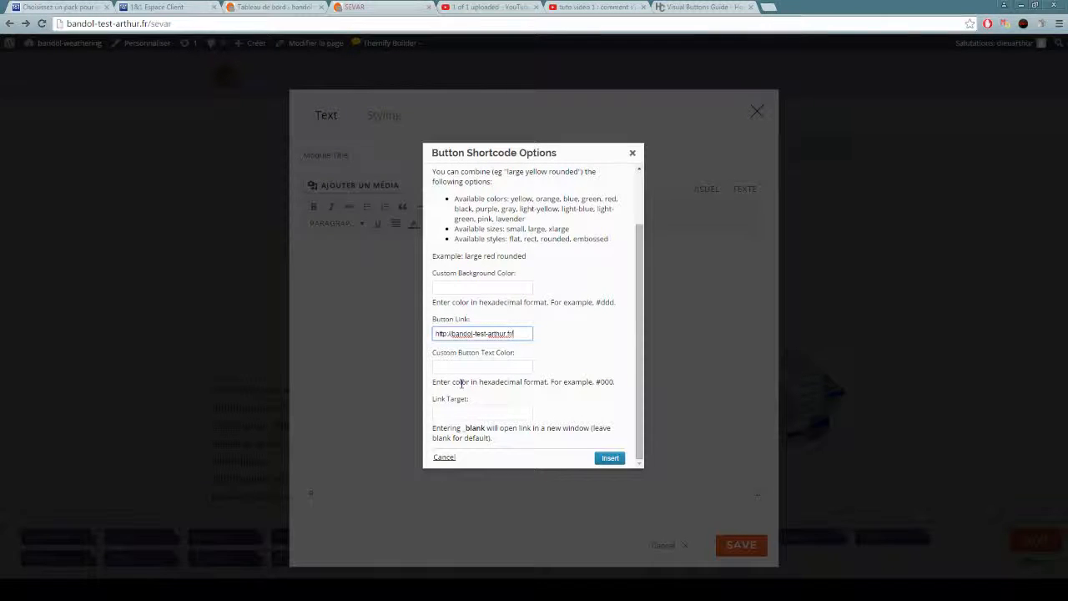
pyautogui.write('ct')
pyautogui.click(608, 459)
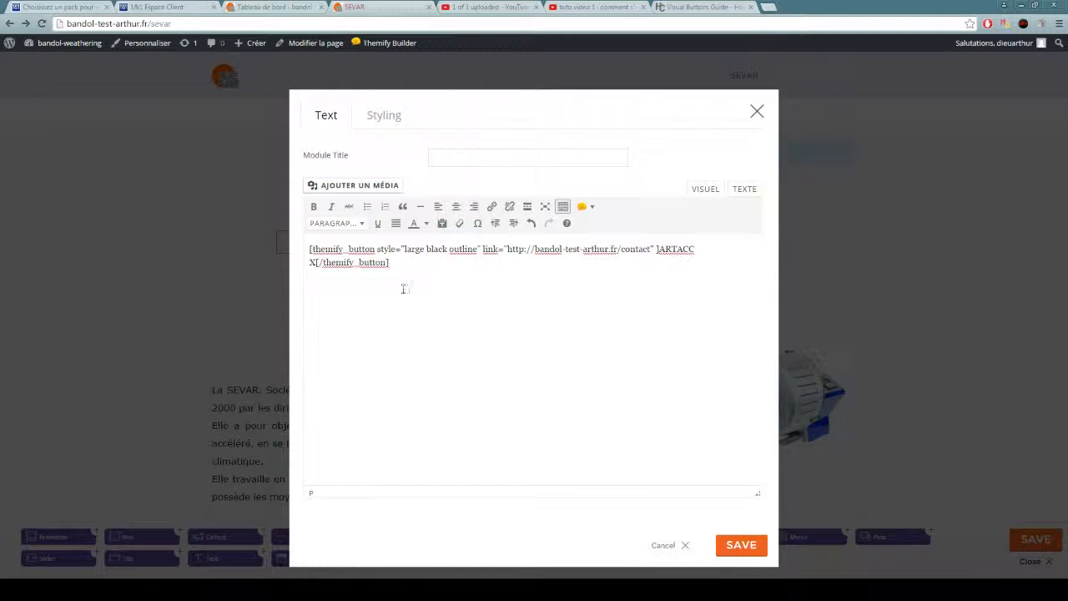
pyautogui.click(745, 546)
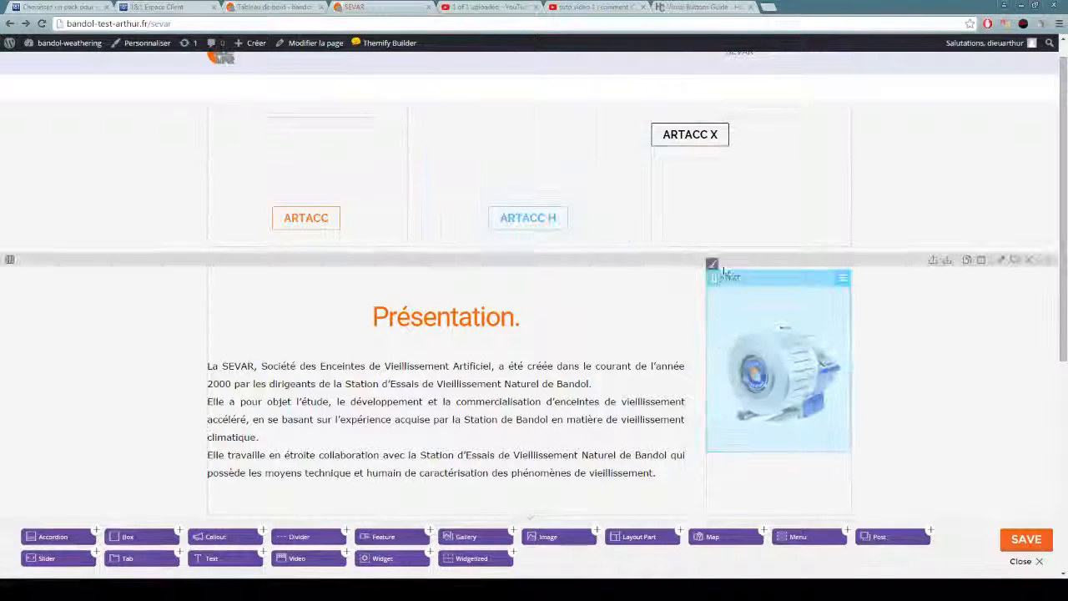
# Centre the ARTACC X module's text with a spacing value of 25, then save the page and close the builder.
pyautogui.doubleClick(709, 154)
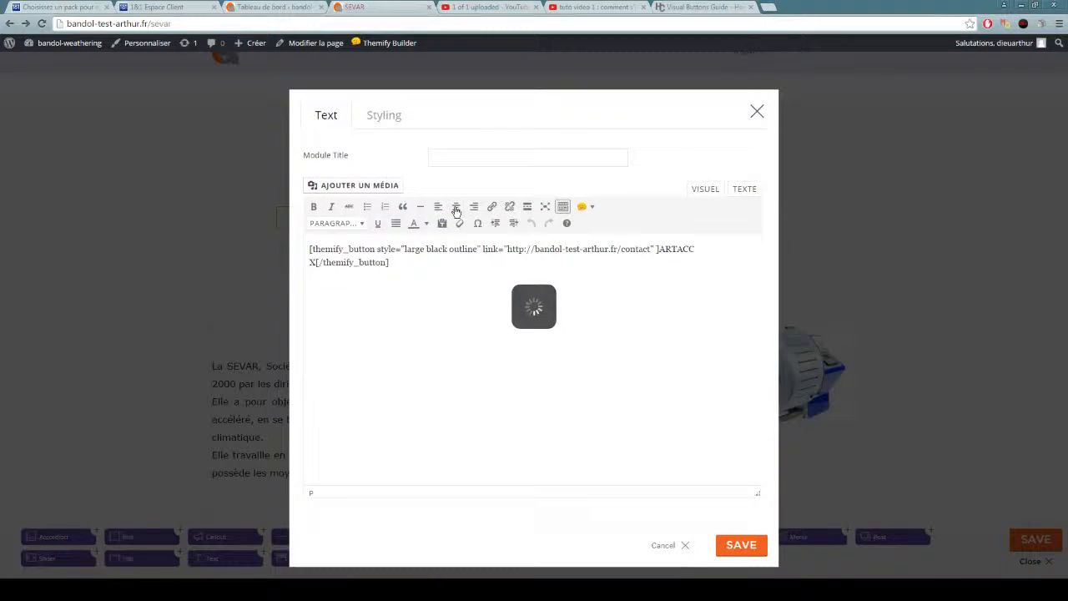
pyautogui.click(380, 115)
pyautogui.scroll(-3, 509, 267)
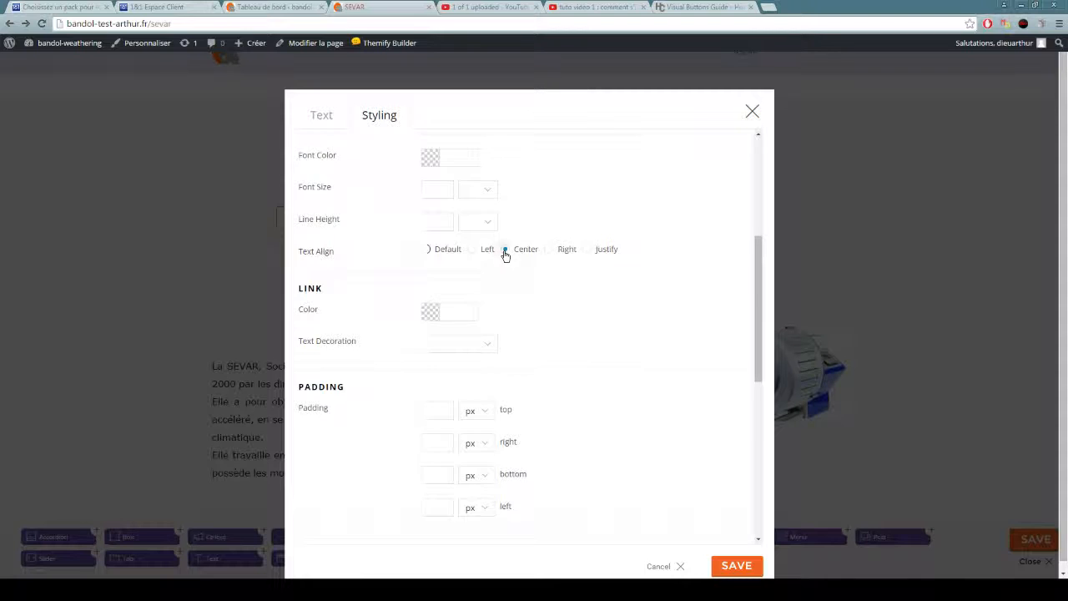
pyautogui.scroll(-2, 505, 256)
pyautogui.click(441, 244)
pyautogui.click(443, 307)
pyautogui.write('25')
pyautogui.click(737, 566)
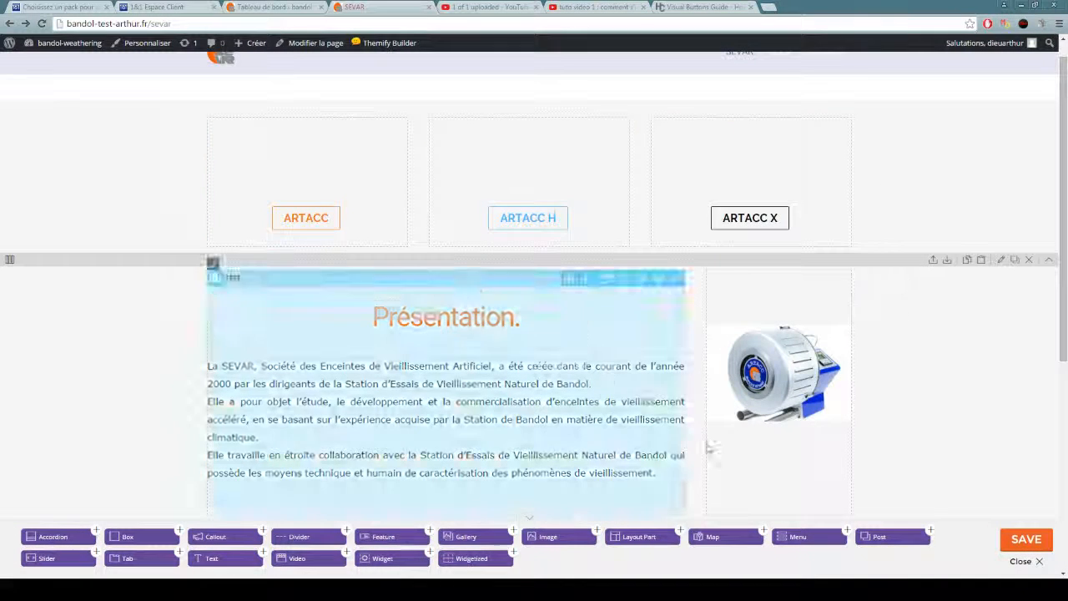
pyautogui.click(1026, 540)
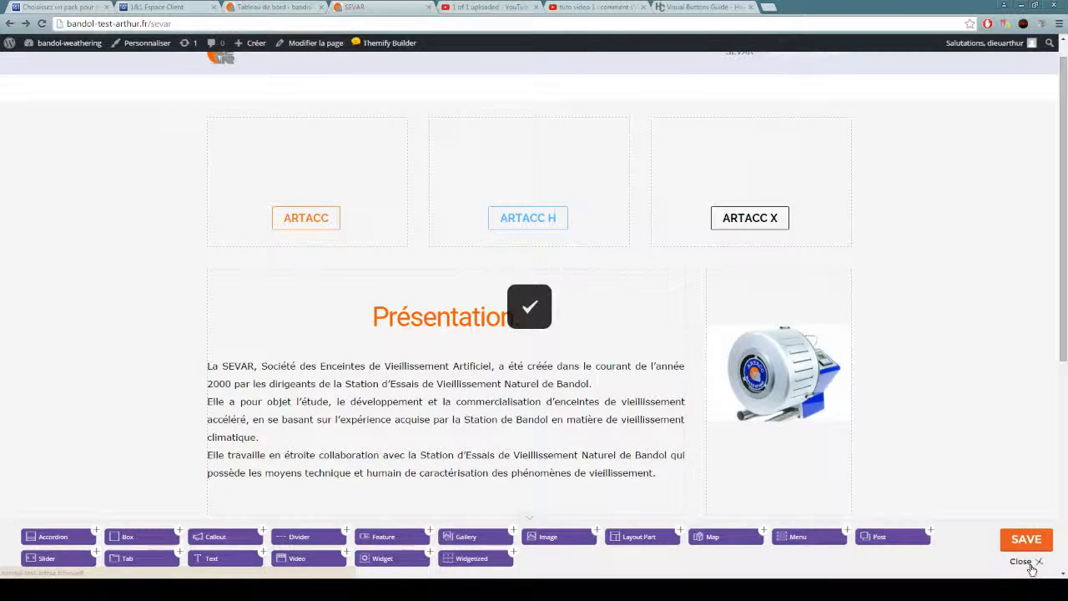
pyautogui.click(1032, 566)
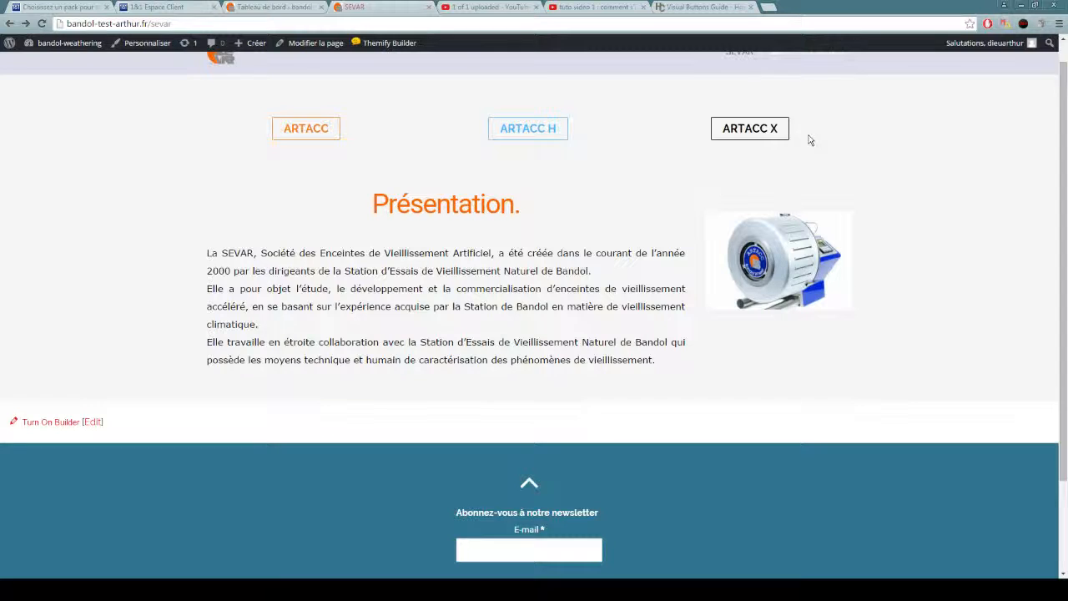
# Follow the ARTACC X button's link, look over the page it opens and return to the SEVAR page.
pyautogui.click(749, 133)
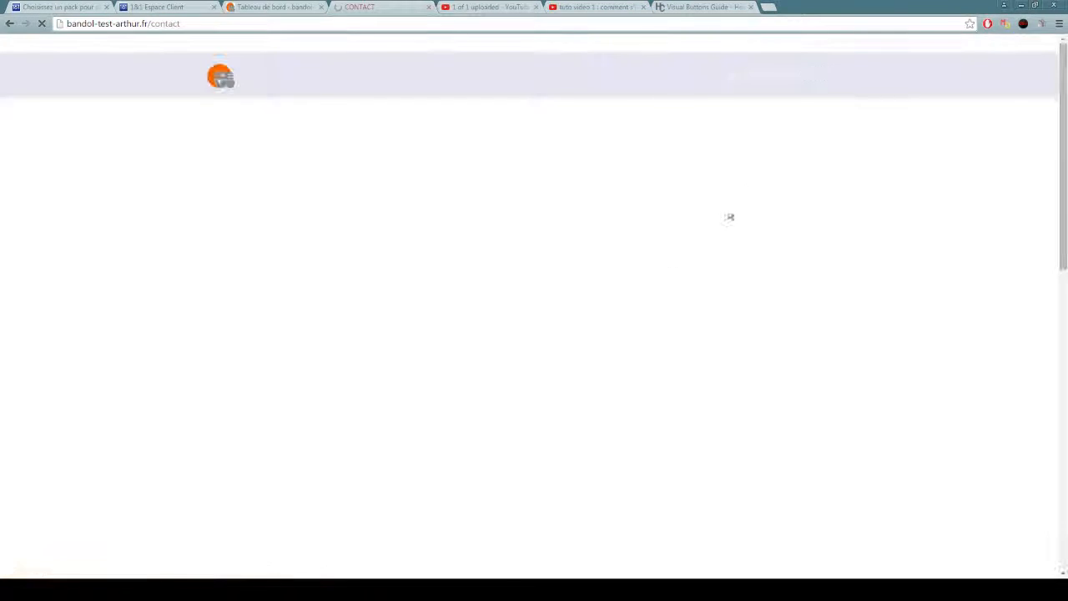
pyautogui.scroll(-5, 643, 150)
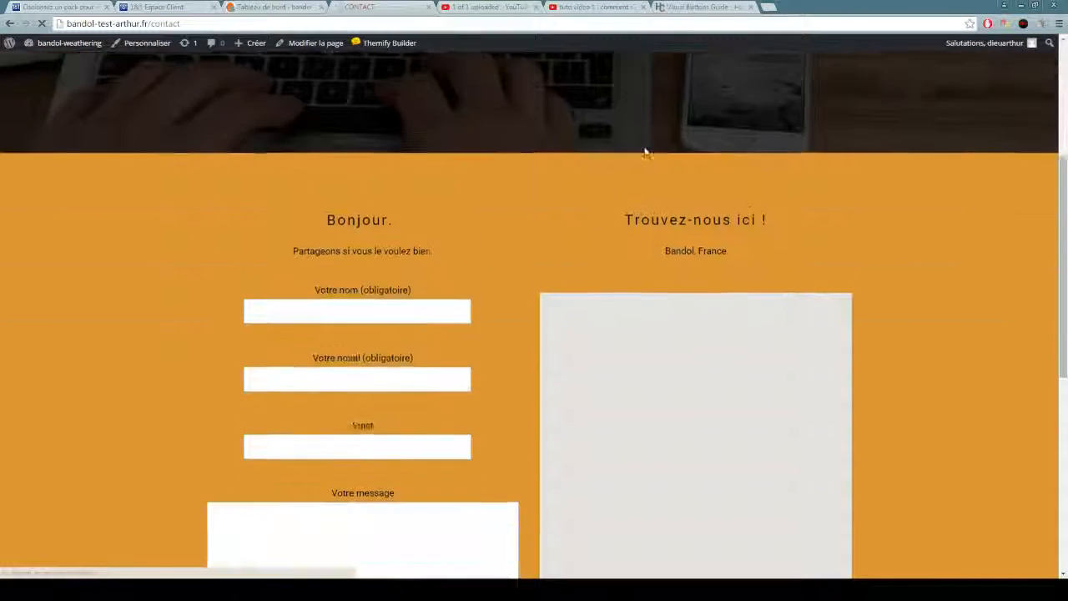
pyautogui.scroll(-3, 829, 241)
pyautogui.scroll(9, 830, 241)
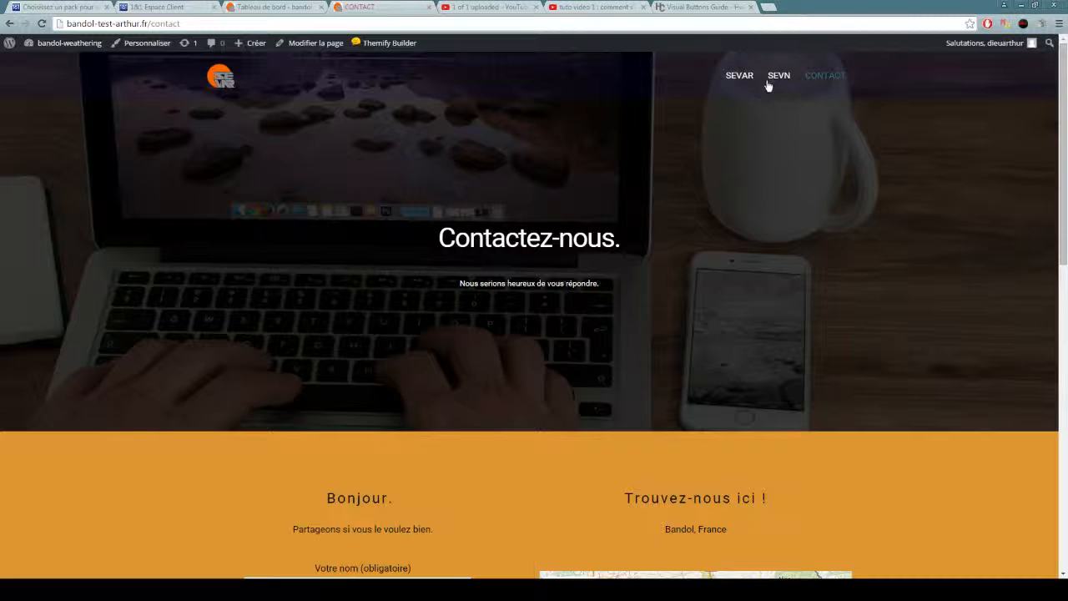
pyautogui.click(733, 75)
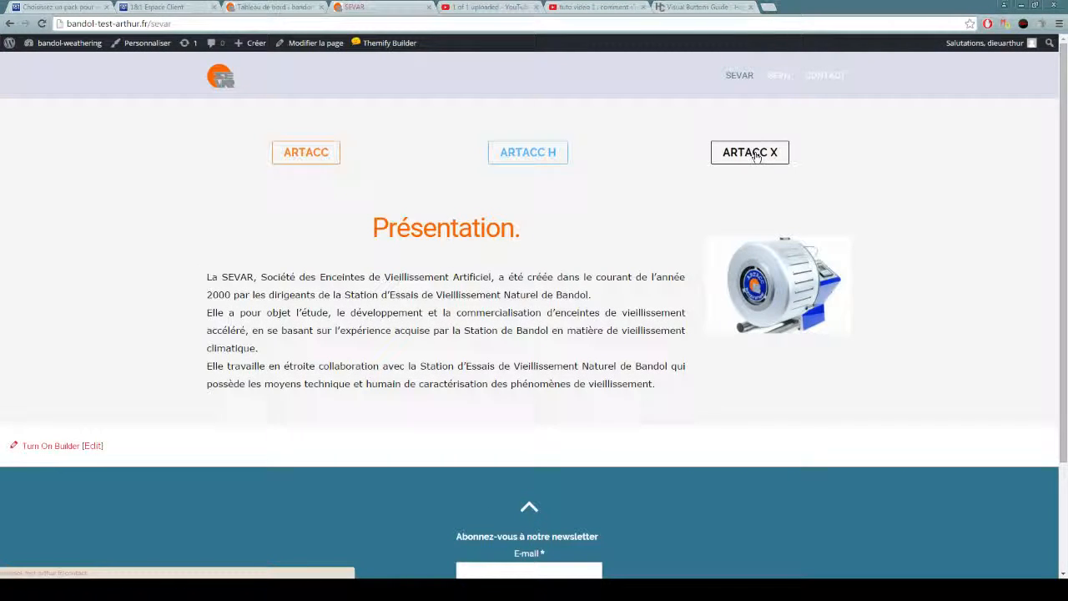
pyautogui.moveTo(371, 43)
pyautogui.click(380, 63)
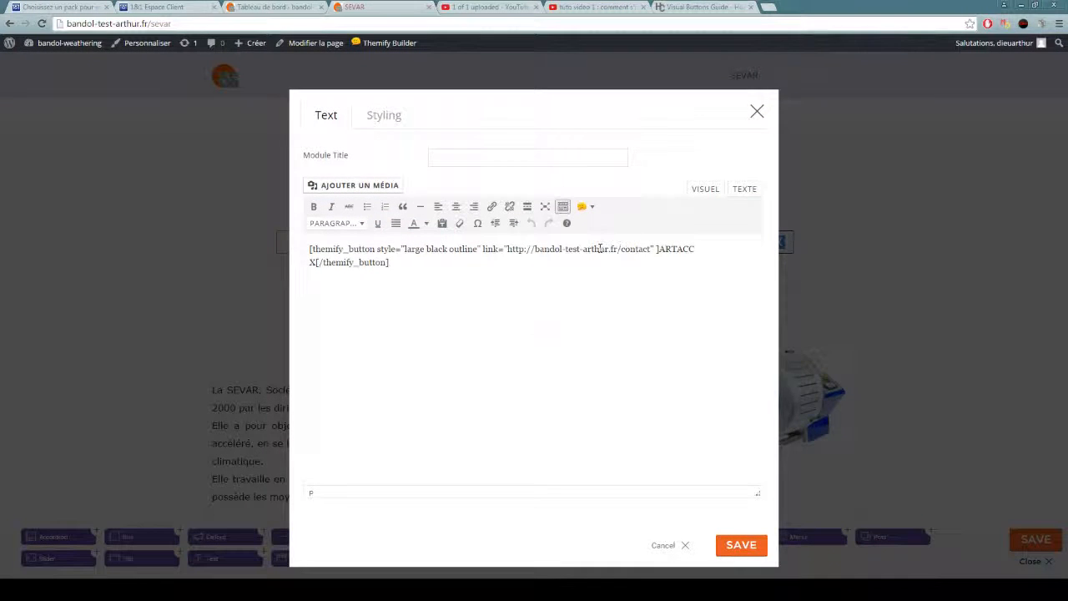
pyautogui.click(563, 248)
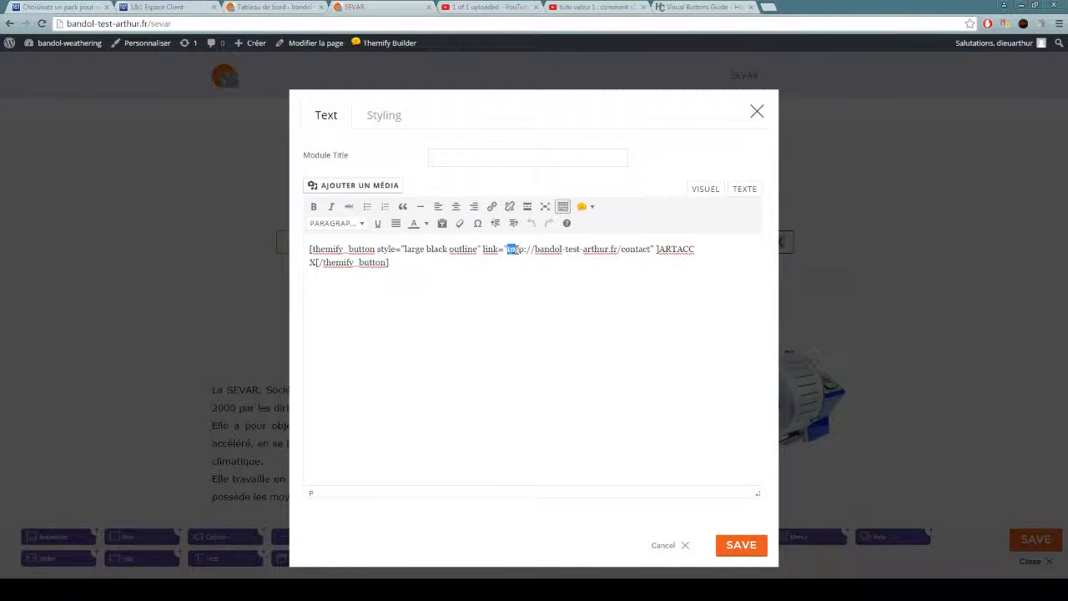
pyautogui.moveTo(517, 249); pyautogui.dragTo(648, 249)
pyautogui.press('BackSpace')
pyautogui.press('BackSpace')
pyautogui.press('BackSpace')
pyautogui.write('art')
pyautogui.click(760, 545)
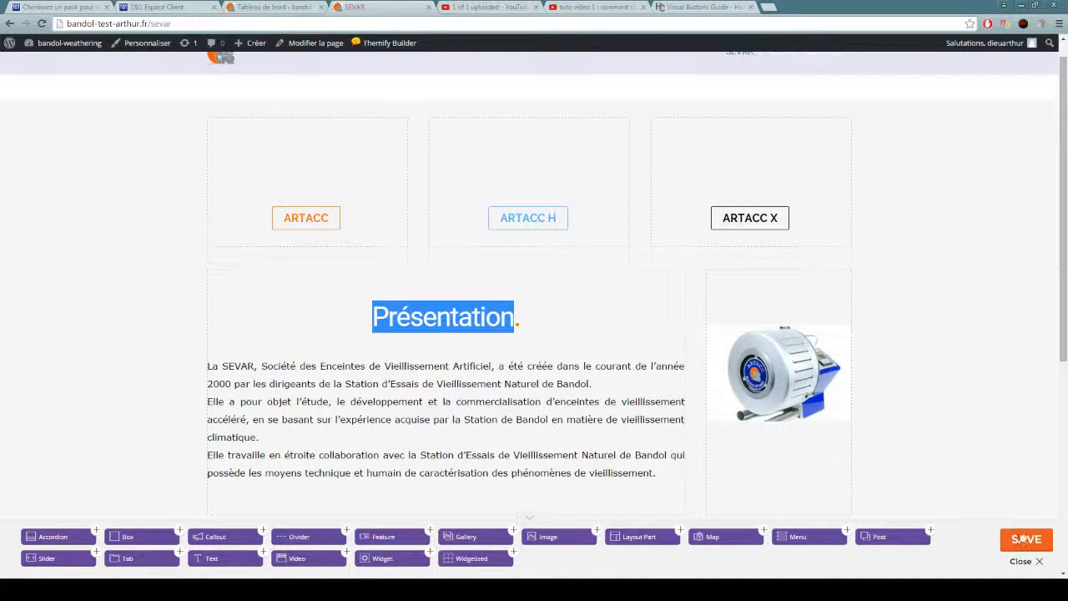
pyautogui.click(1023, 561)
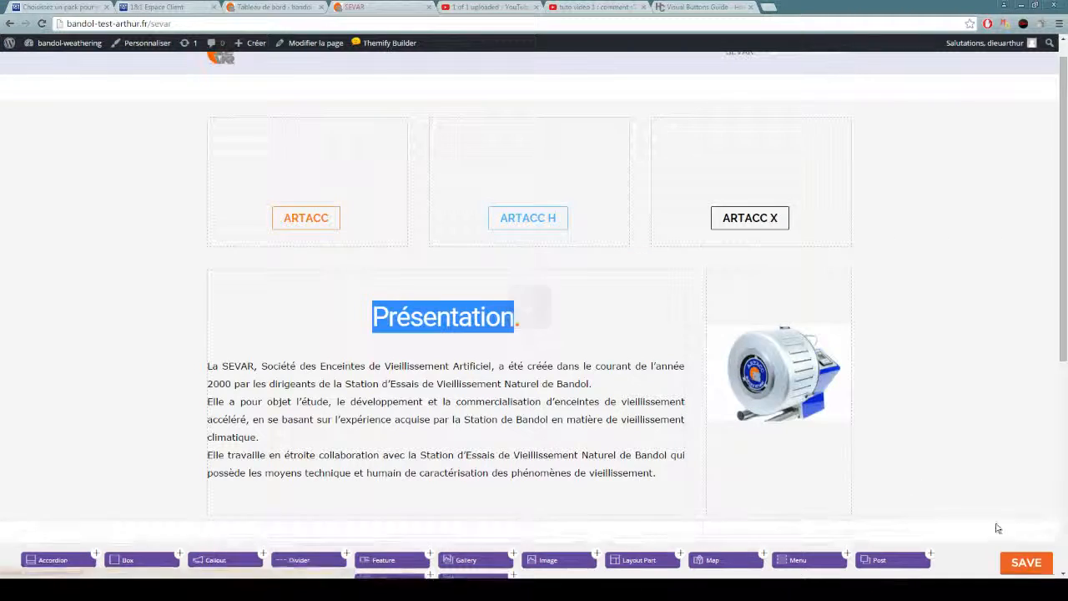
# Test the ARTACC X button's new link and go back to the SEVAR page.
pyautogui.click(755, 130)
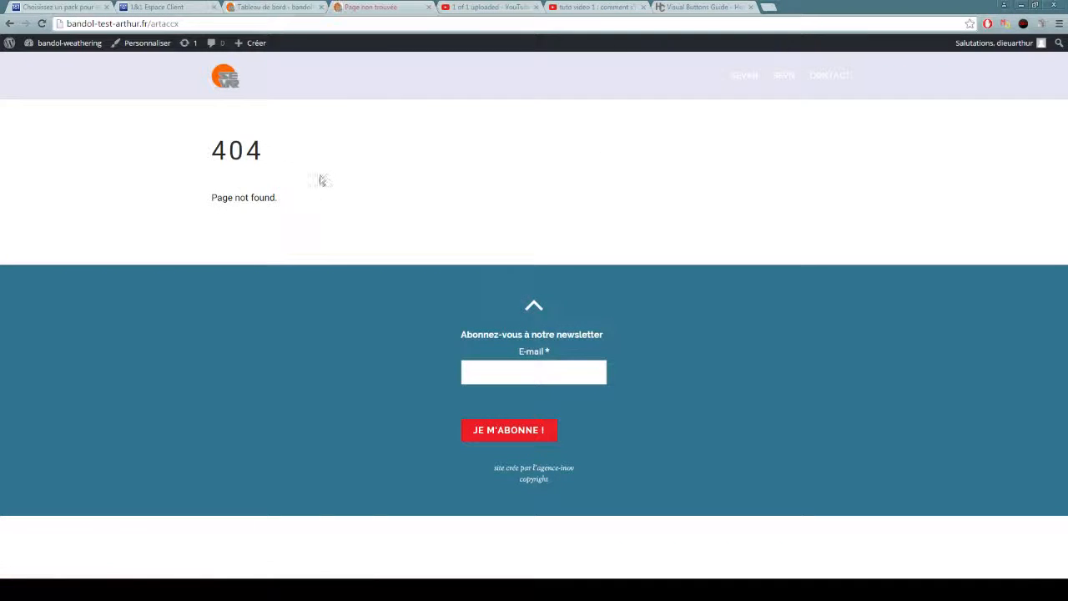
pyautogui.click(7, 23)
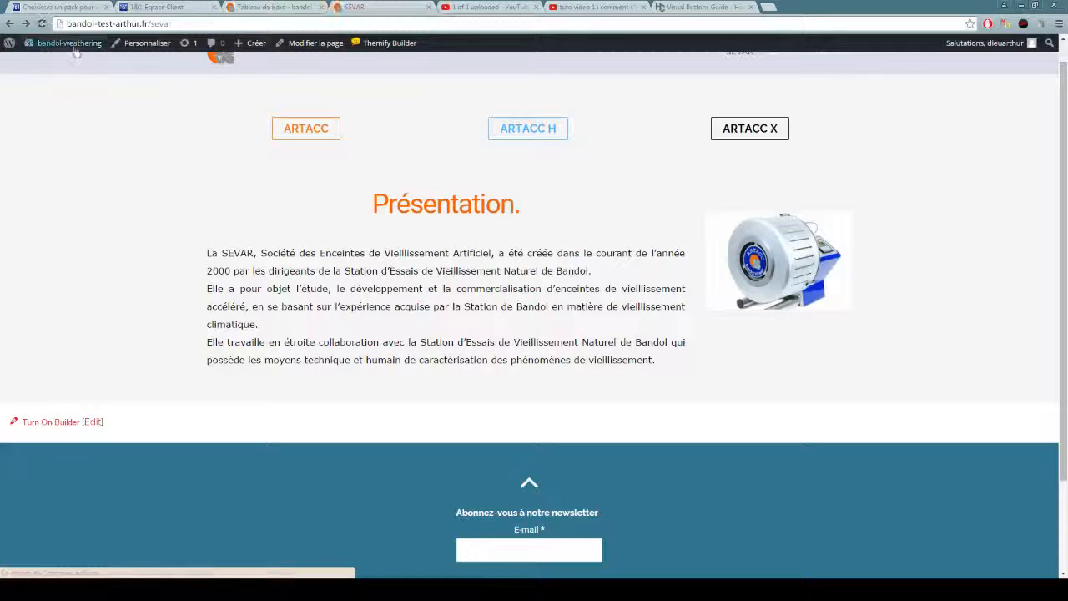
pyautogui.moveTo(71, 46)
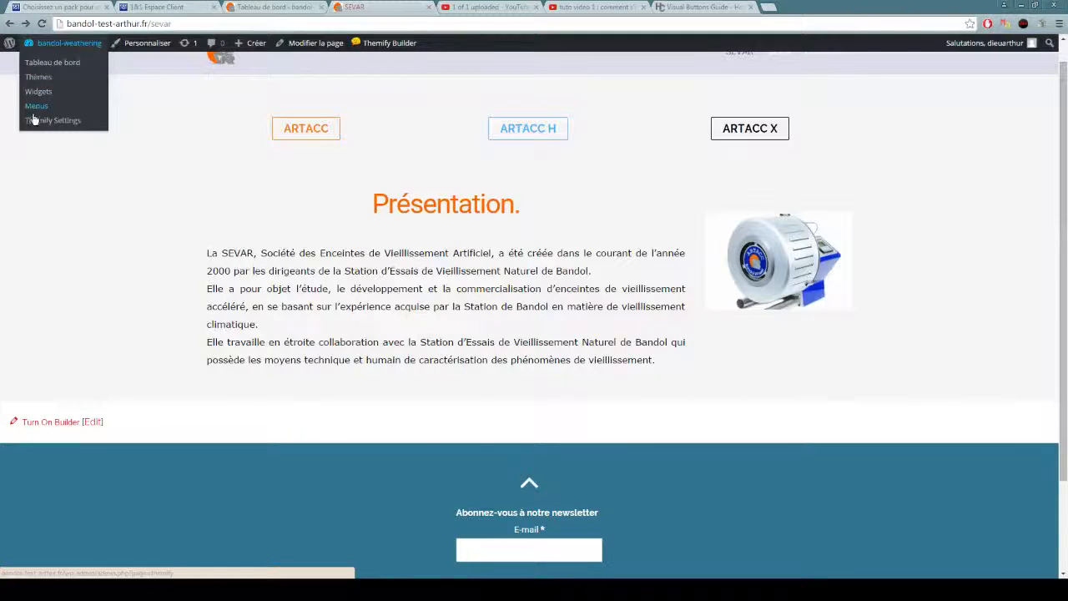
# Create a new page titled artaccx with full-width content and publish it.
pyautogui.moveTo(253, 48)
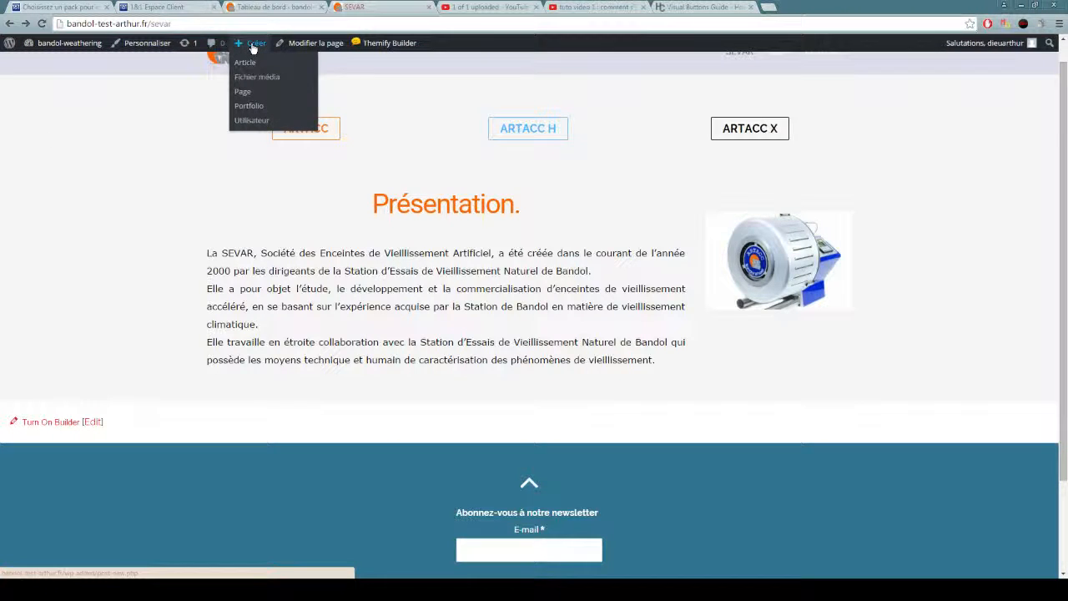
pyautogui.click(243, 94)
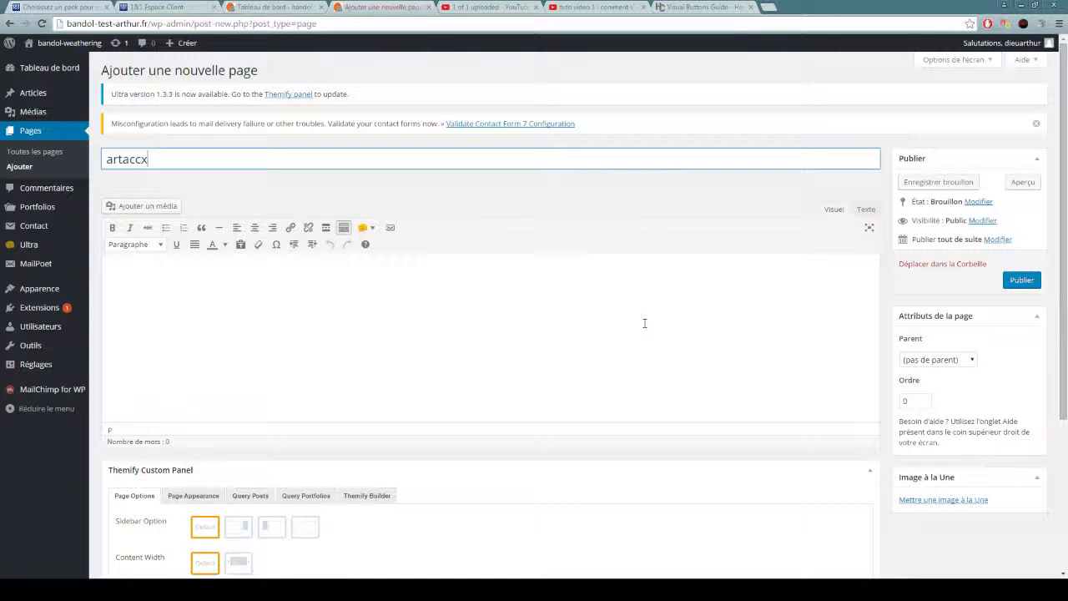
pyautogui.scroll(-3, 254, 229)
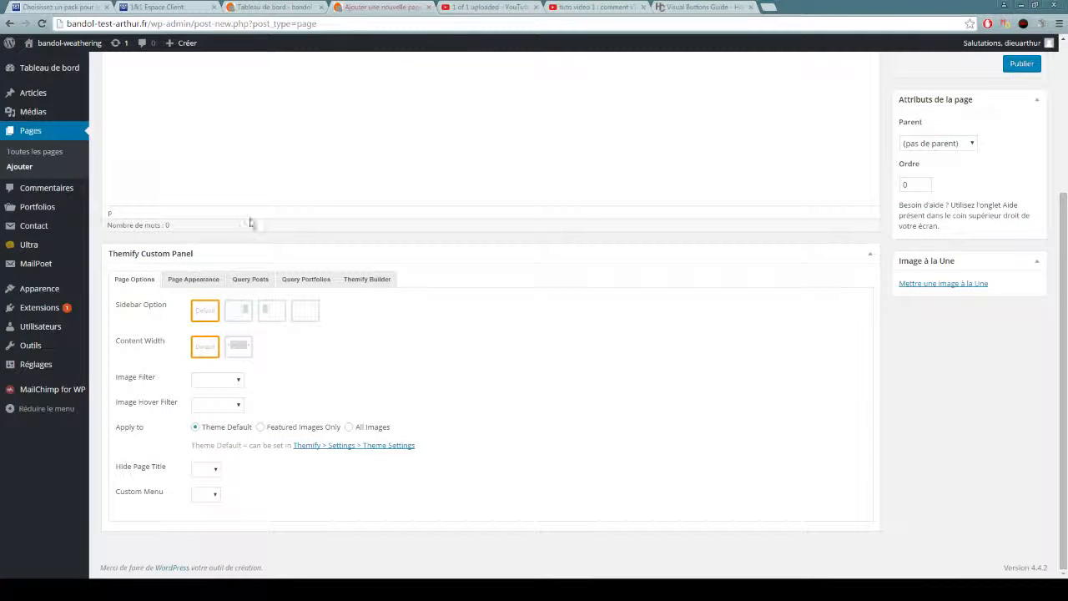
pyautogui.click(237, 343)
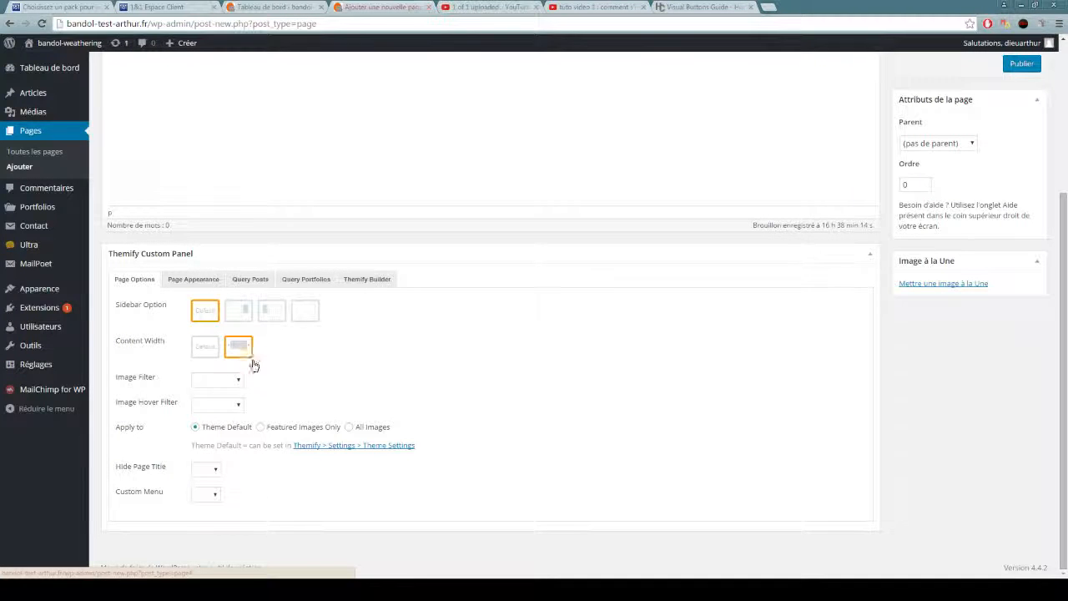
pyautogui.click(194, 284)
pyautogui.scroll(-3, 337, 353)
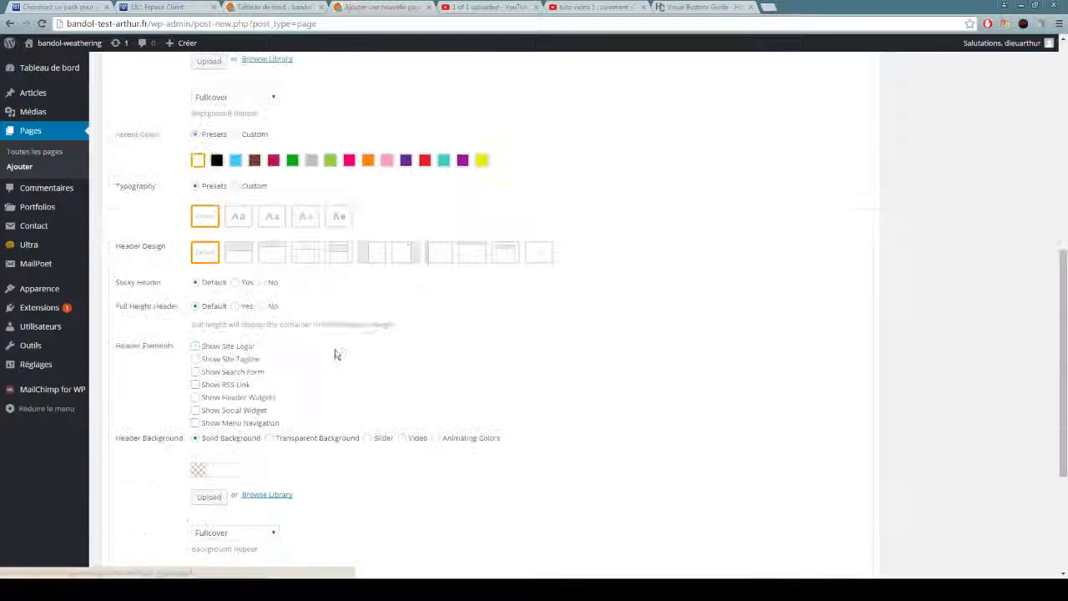
pyautogui.scroll(10, 281, 457)
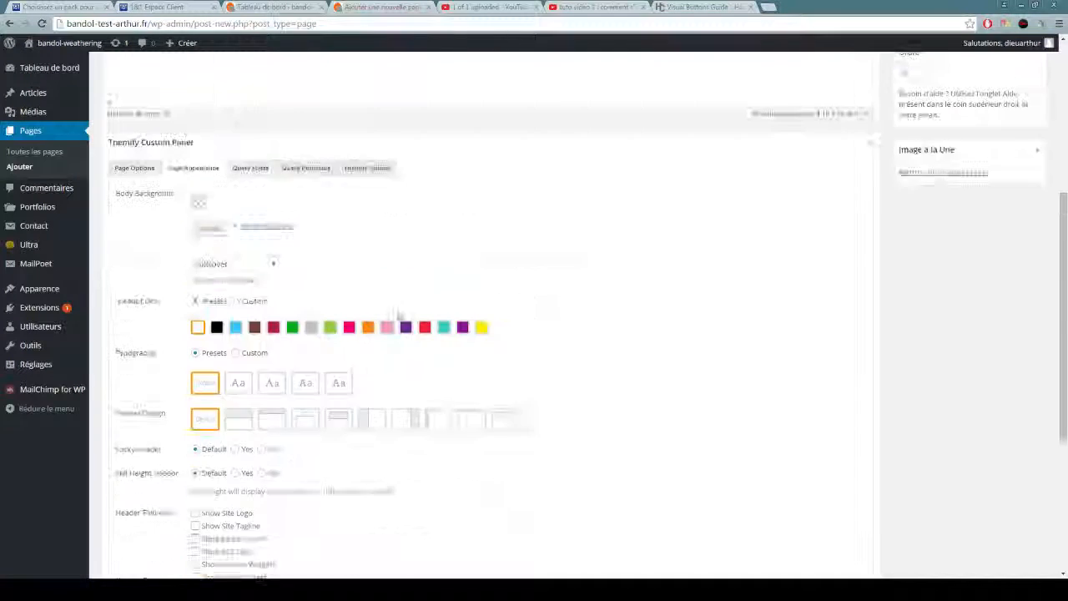
pyautogui.click(1015, 282)
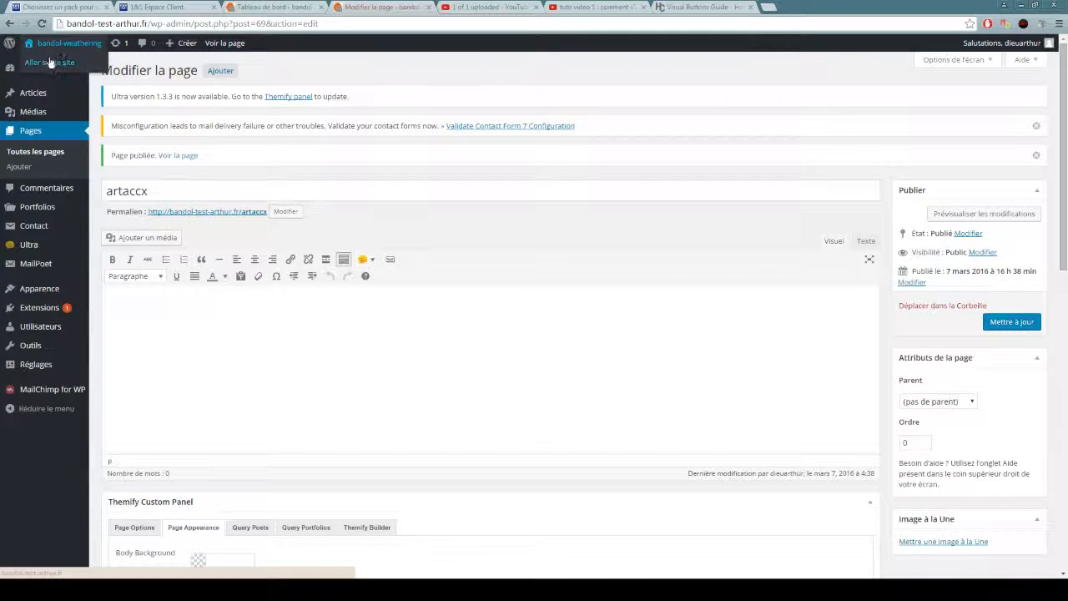
# Switch to the site's home page in the other tab, open SEVAR and test the ARTACC X button again.
pyautogui.click(464, 8)
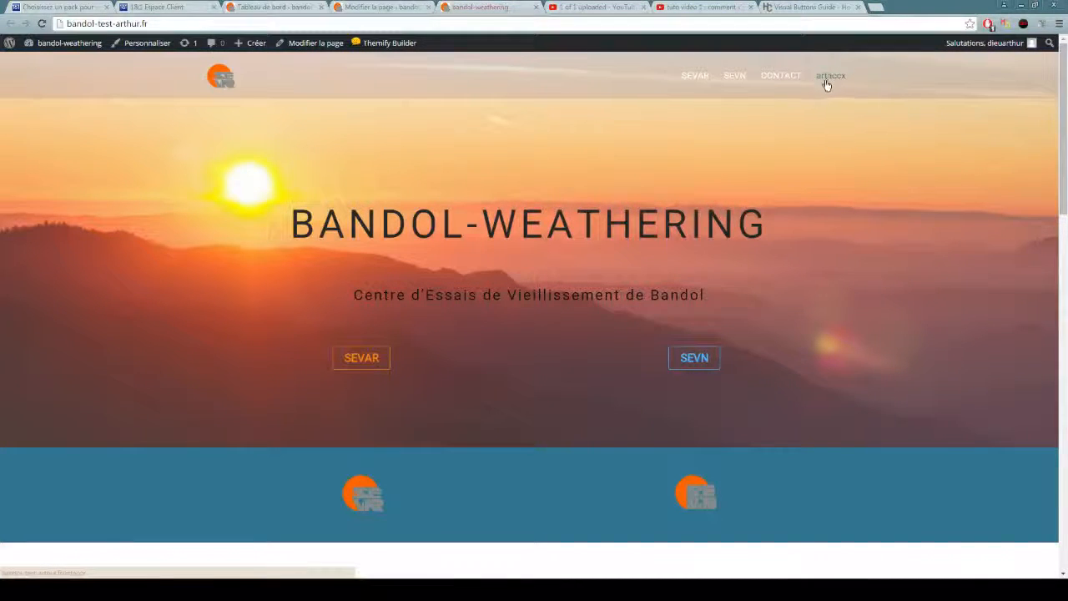
pyautogui.click(700, 77)
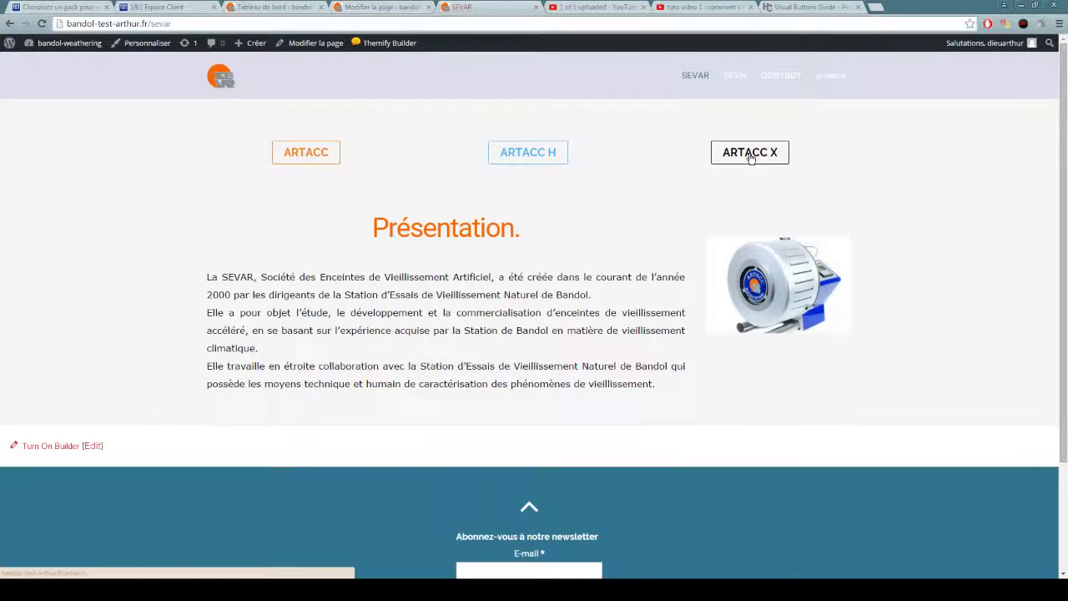
pyautogui.click(751, 153)
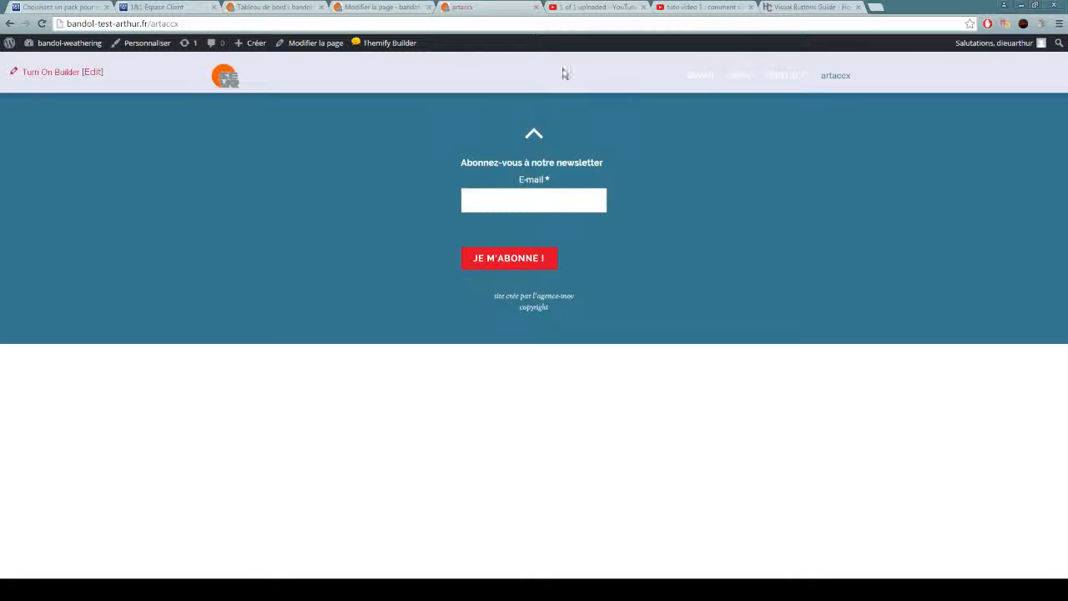
# Return to the WordPress admin tab and remove the artaccx page from the site's top menu structure.
pyautogui.click(370, 8)
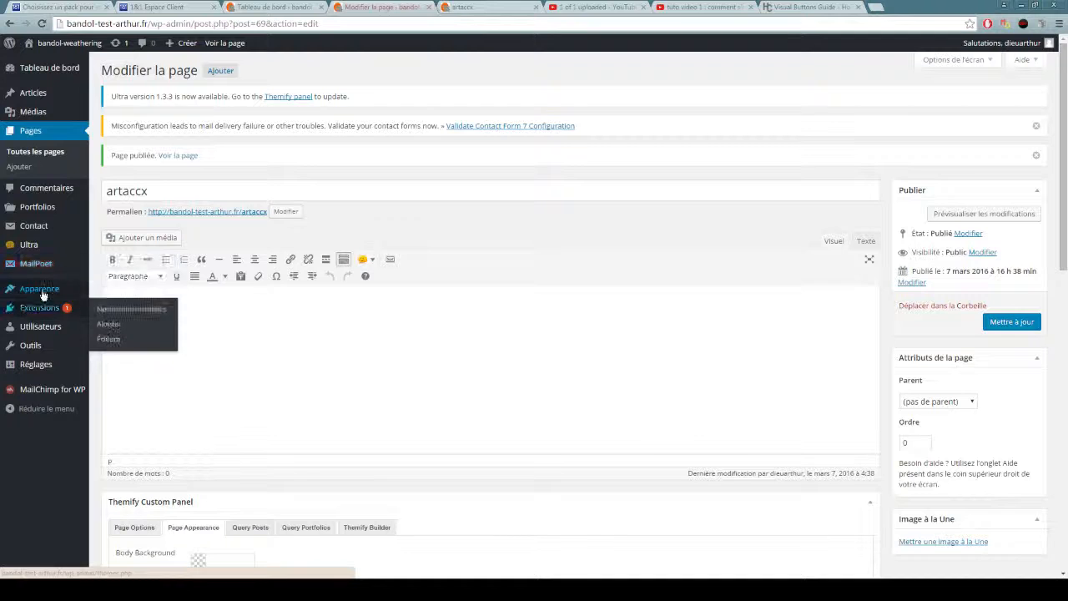
pyautogui.moveTo(45, 294)
pyautogui.click(113, 336)
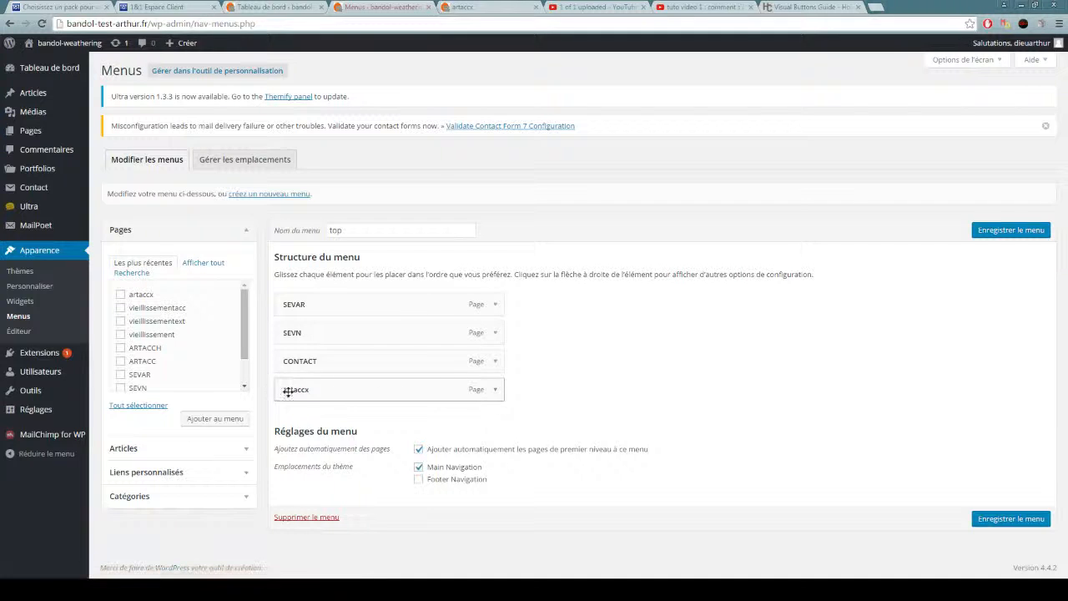
pyautogui.click(495, 390)
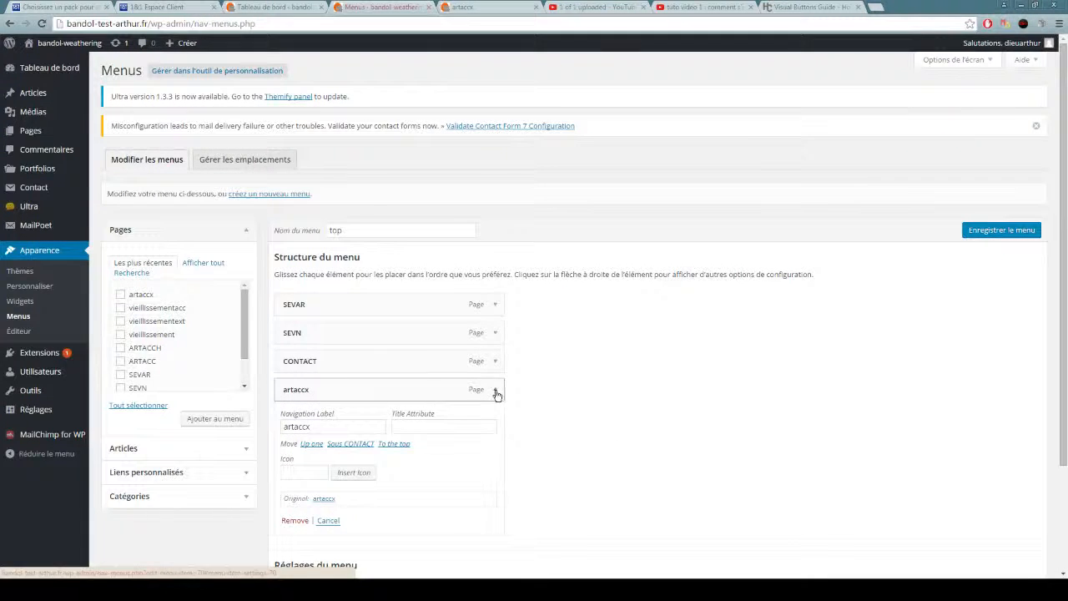
pyautogui.click(295, 520)
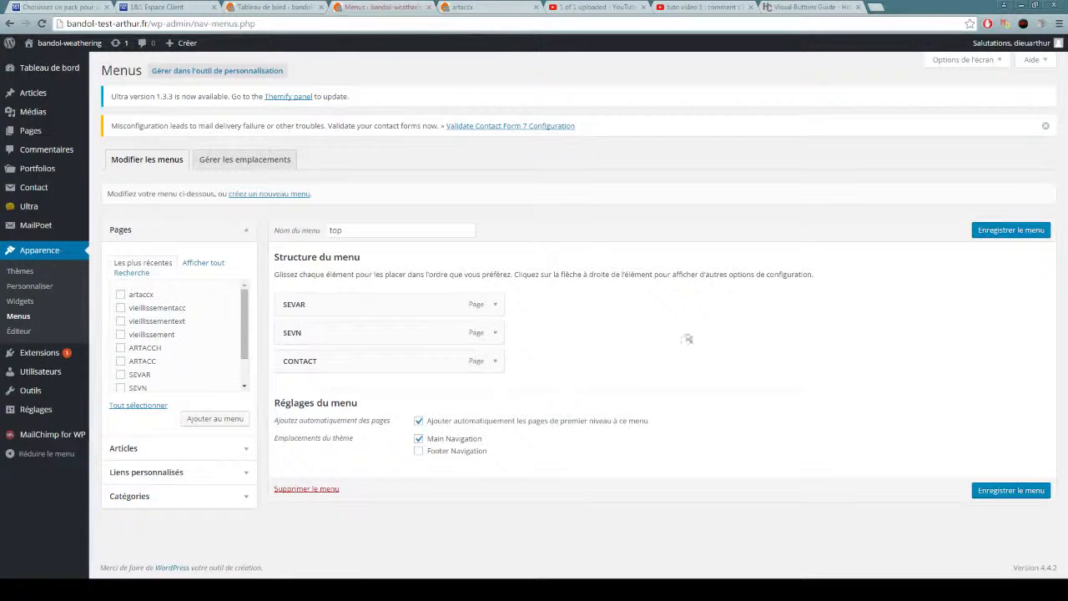
# Save the top menu and reopen the site's home page in the other tab to check the navigation.
pyautogui.click(1006, 229)
pyautogui.click(489, 6)
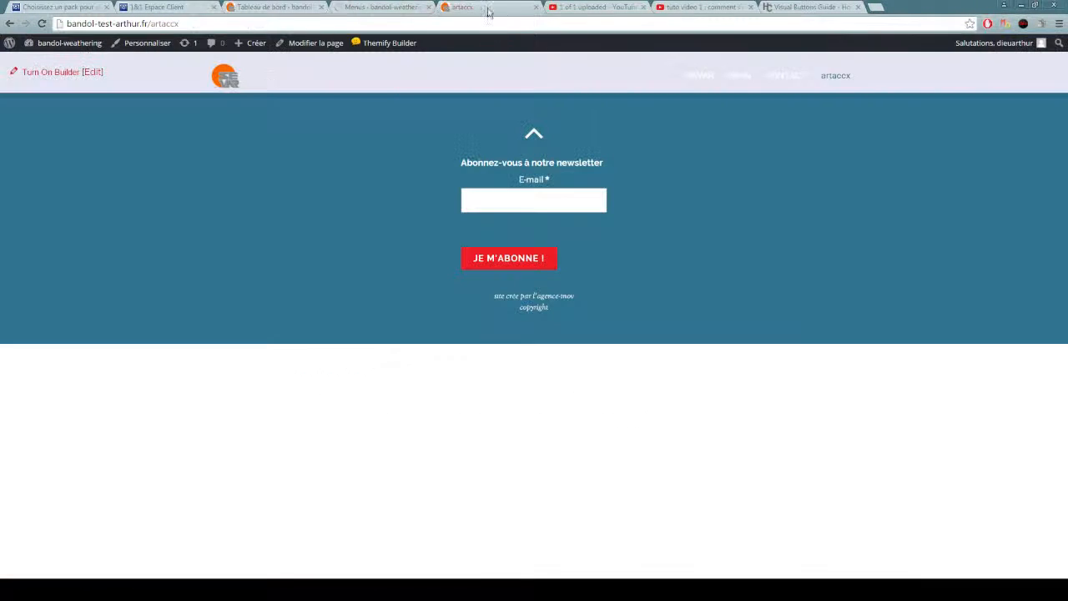
pyautogui.click(224, 77)
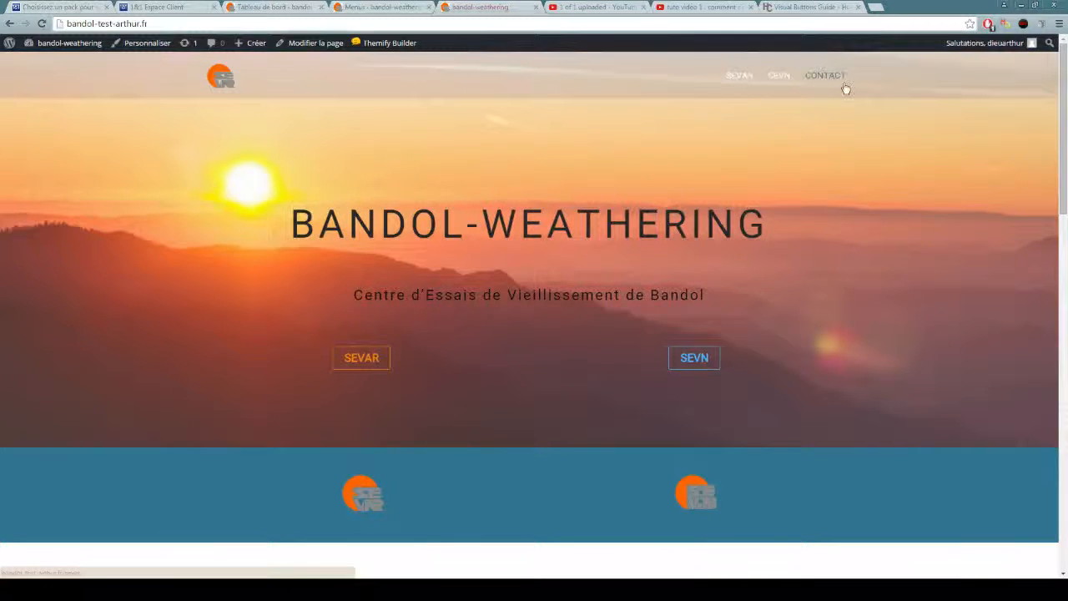
# Add the artaccx, ARTACCH and ARTACC pages to the top menu as sub-items of SEVAR and save the menu.
pyautogui.click(372, 7)
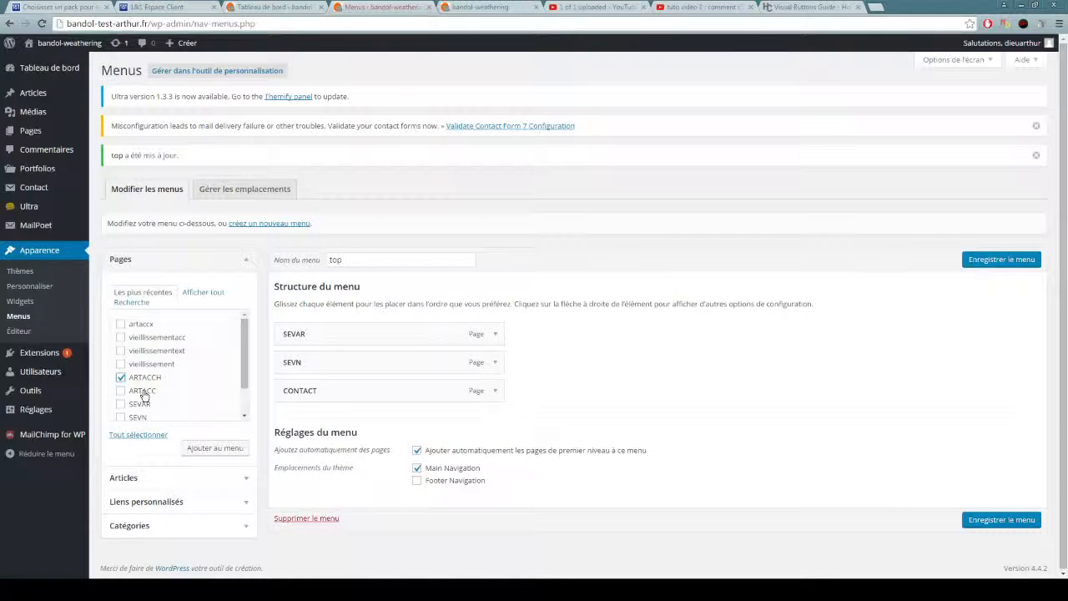
pyautogui.click(141, 324)
pyautogui.click(215, 449)
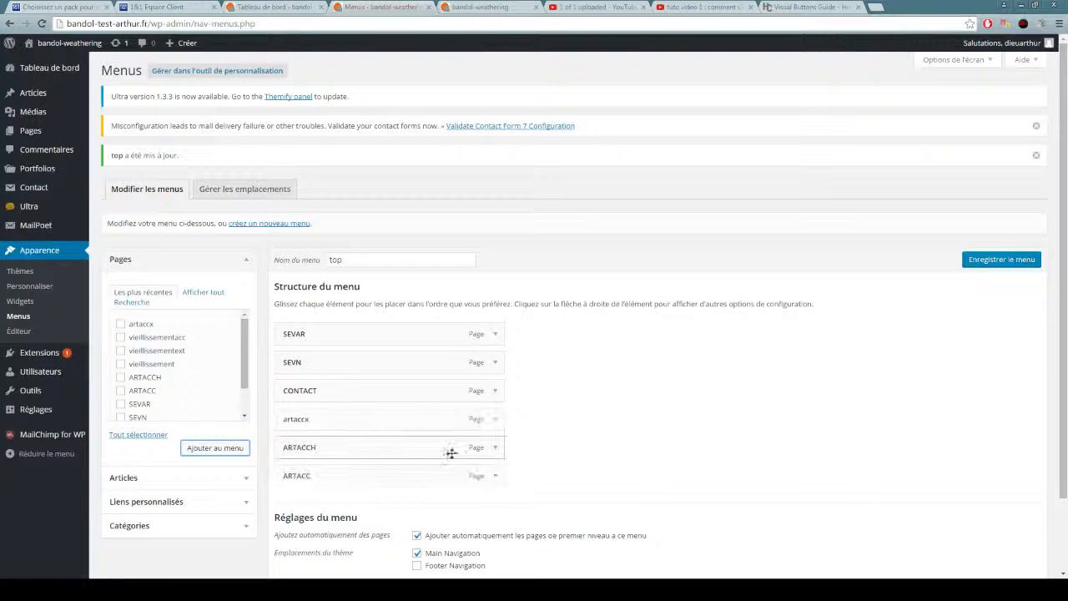
pyautogui.moveTo(317, 421); pyautogui.dragTo(371, 366)
pyautogui.moveTo(334, 448); pyautogui.dragTo(336, 393)
pyautogui.moveTo(341, 469); pyautogui.dragTo(343, 423)
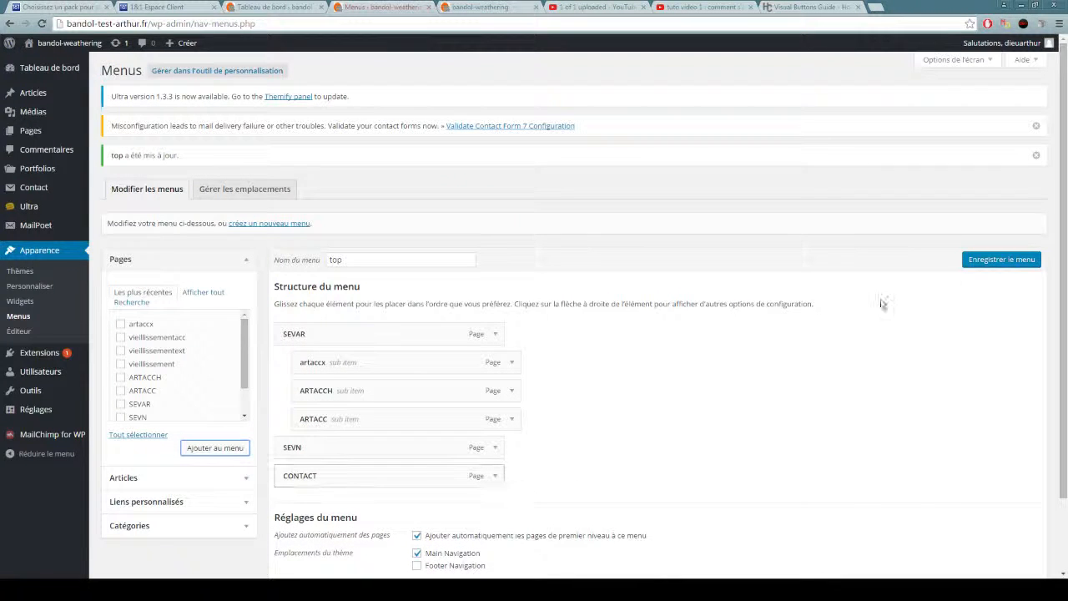
pyautogui.click(1001, 260)
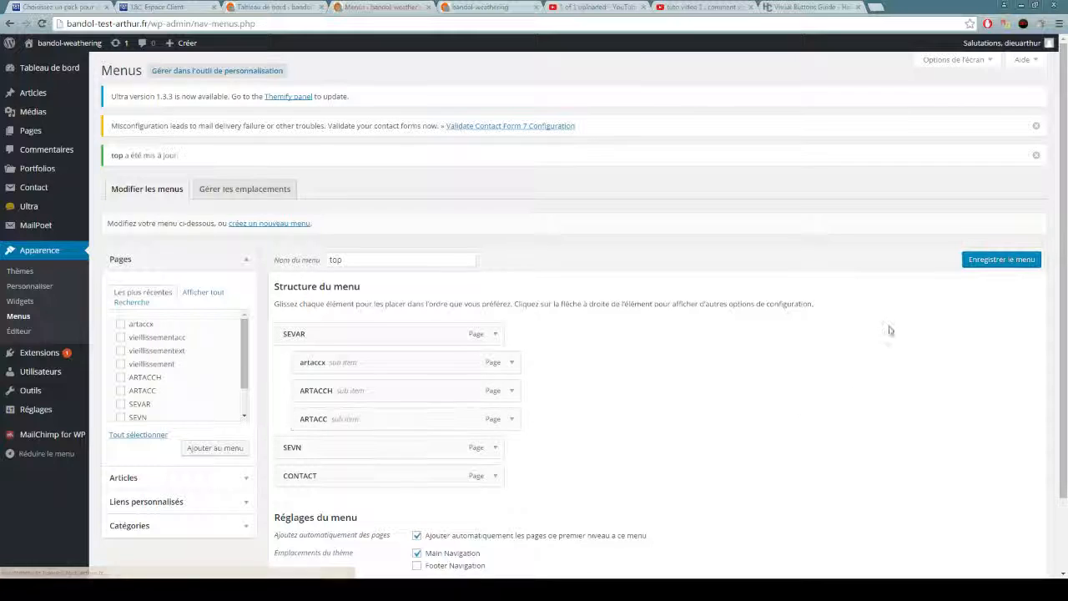
# Reload the site's home page, check the submenu under SEVAR and open the SEVAR page.
pyautogui.click(461, 7)
pyautogui.click(40, 24)
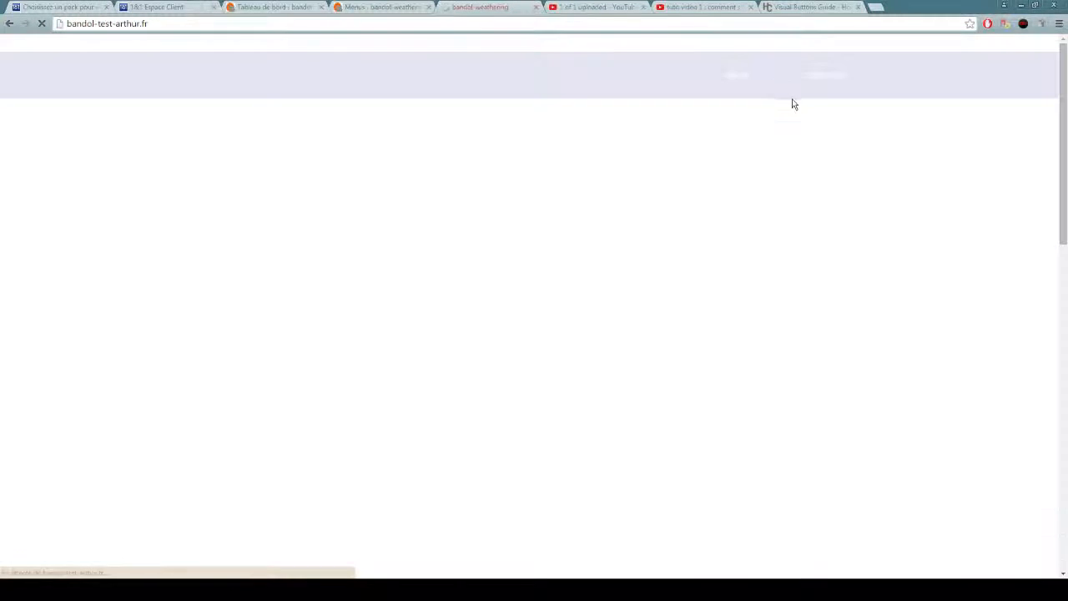
pyautogui.moveTo(738, 77)
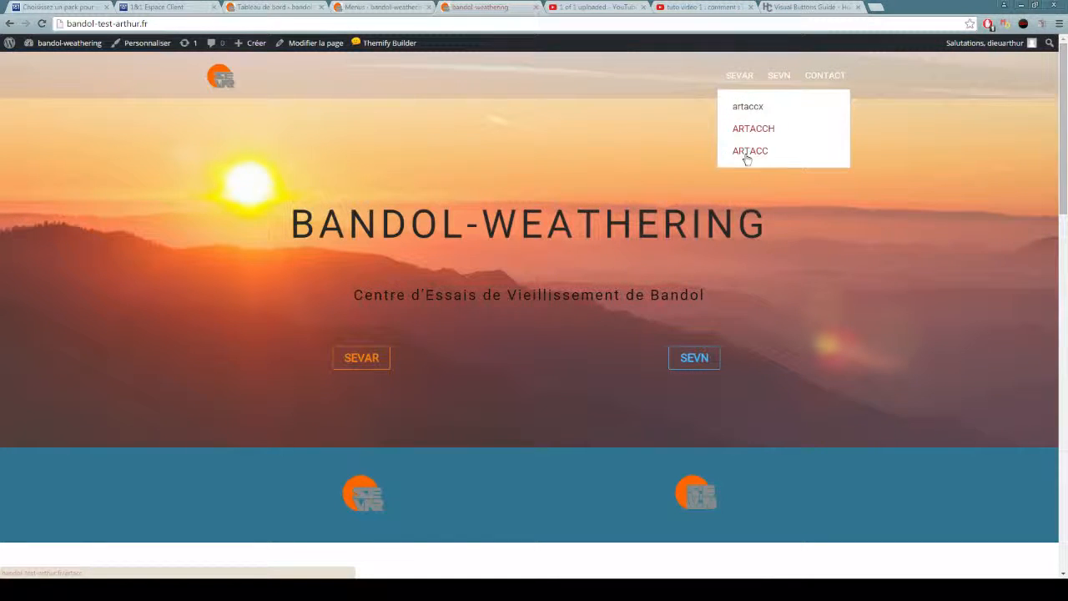
pyautogui.click(738, 76)
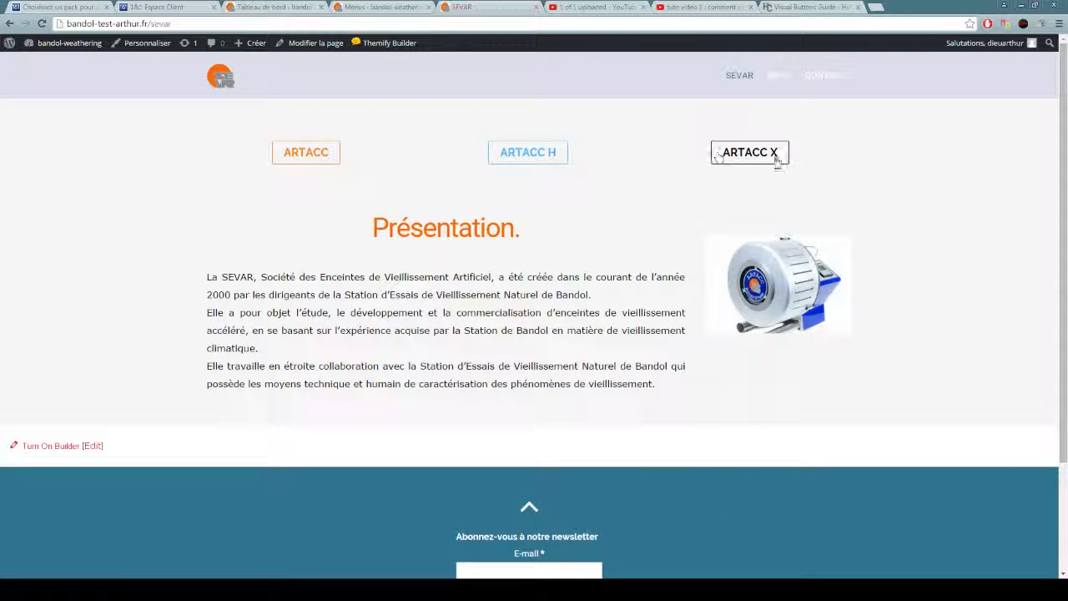
# Return to the menu editor and remove the artaccx, ARTACCH and ARTACC sub-items from under SEVAR.
pyautogui.click(380, 7)
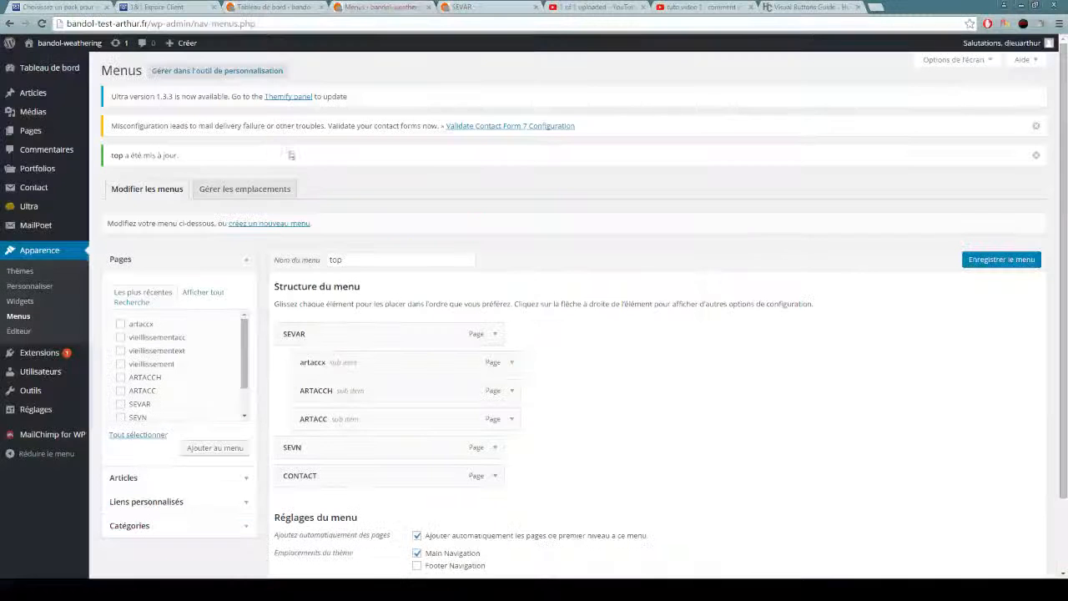
pyautogui.click(512, 362)
pyautogui.scroll(-1, 376, 373)
pyautogui.click(313, 436)
pyautogui.click(512, 307)
pyautogui.click(311, 436)
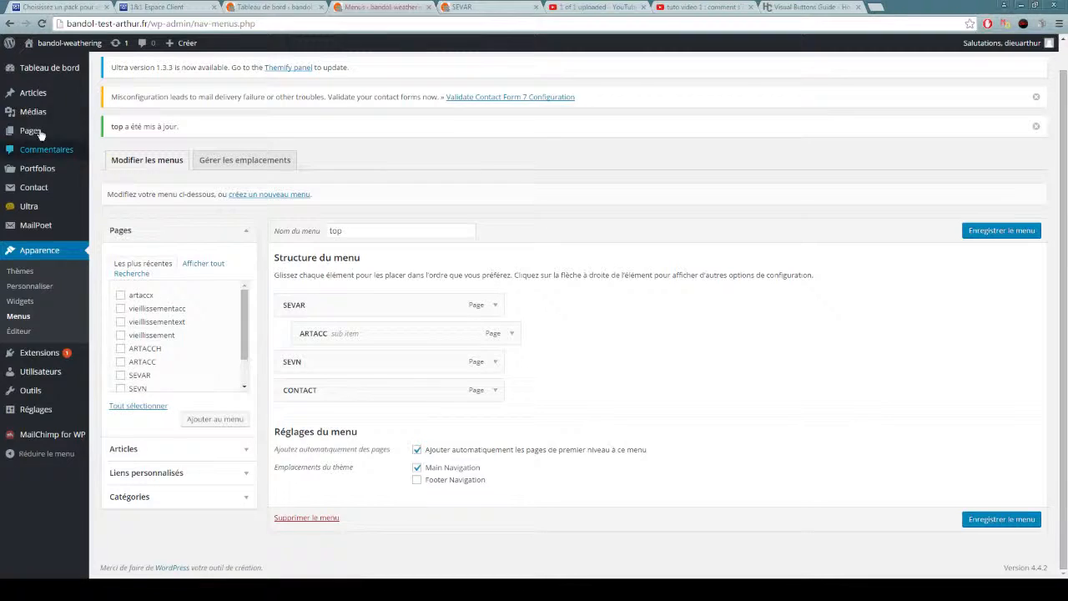
pyautogui.moveTo(33, 133)
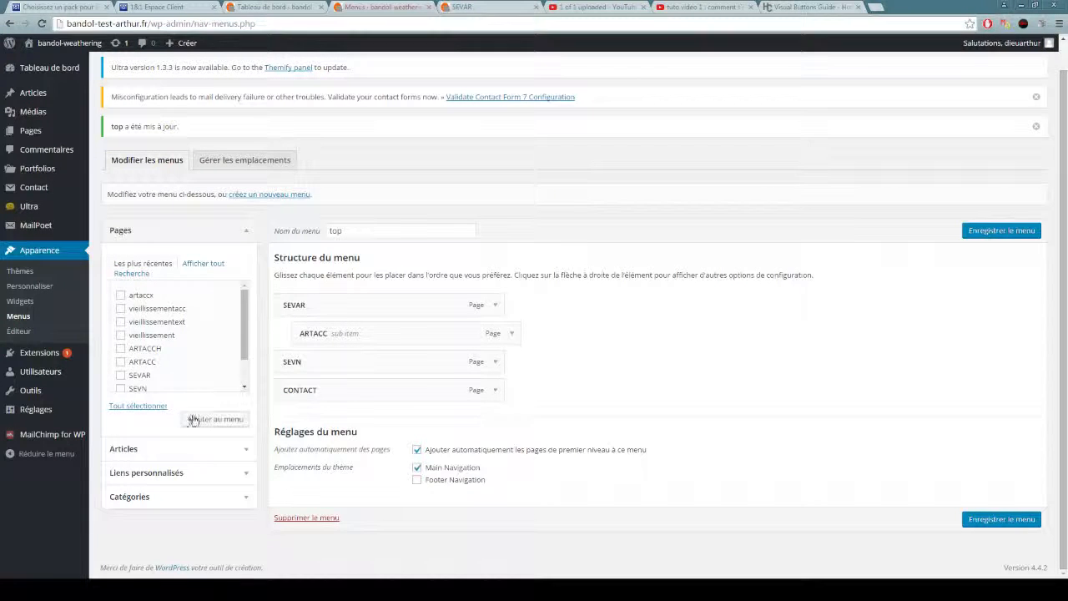
pyautogui.click(513, 335)
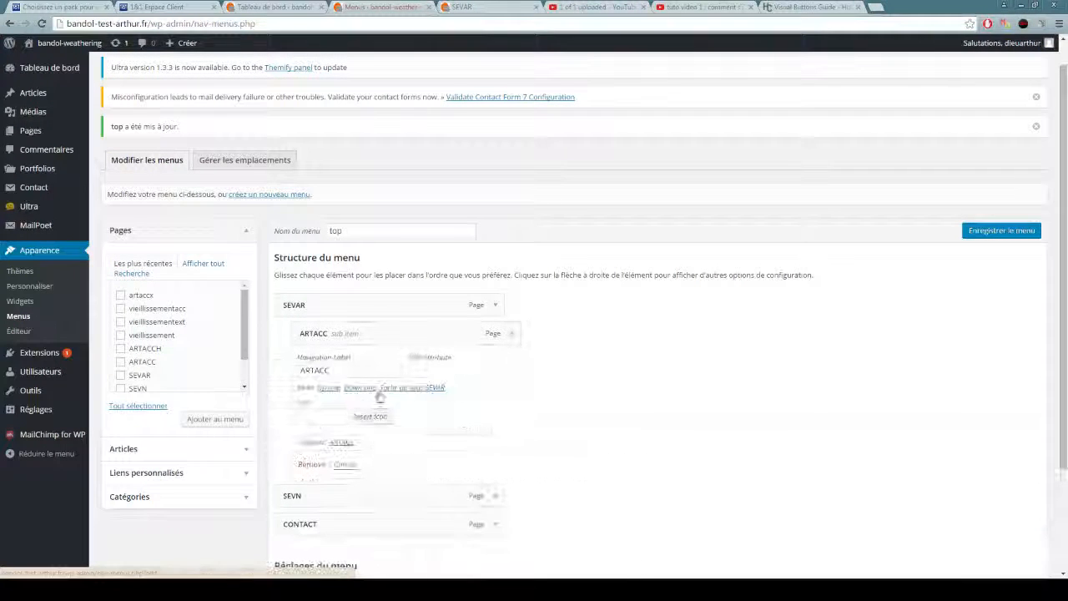
pyautogui.click(310, 464)
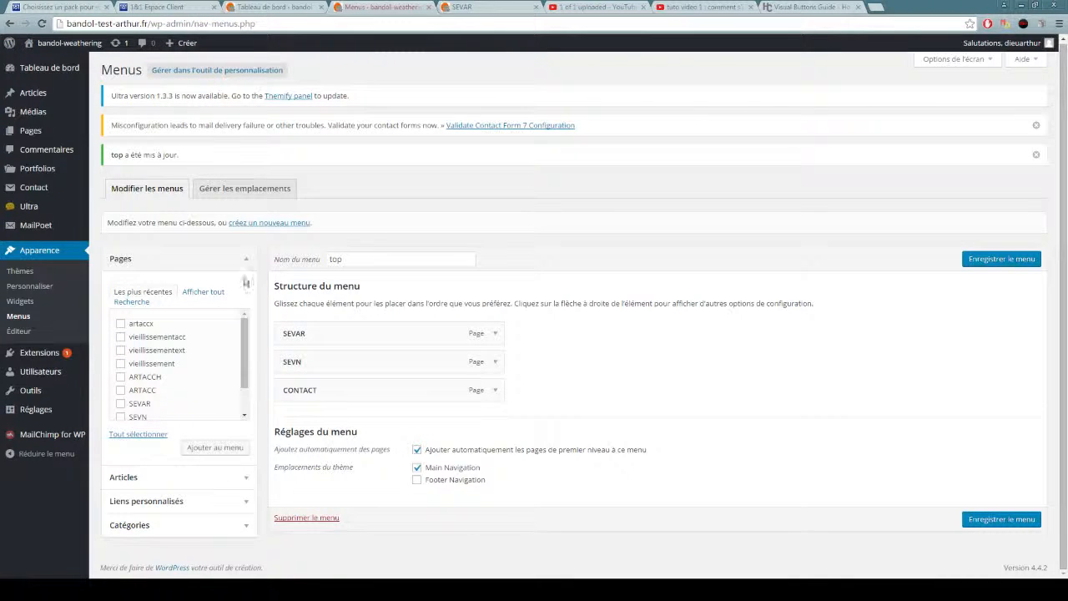
# Switch to the SEVAR page, follow the ARTACC X button to the artaccx page and turn on Themify Builder there.
pyautogui.click(455, 6)
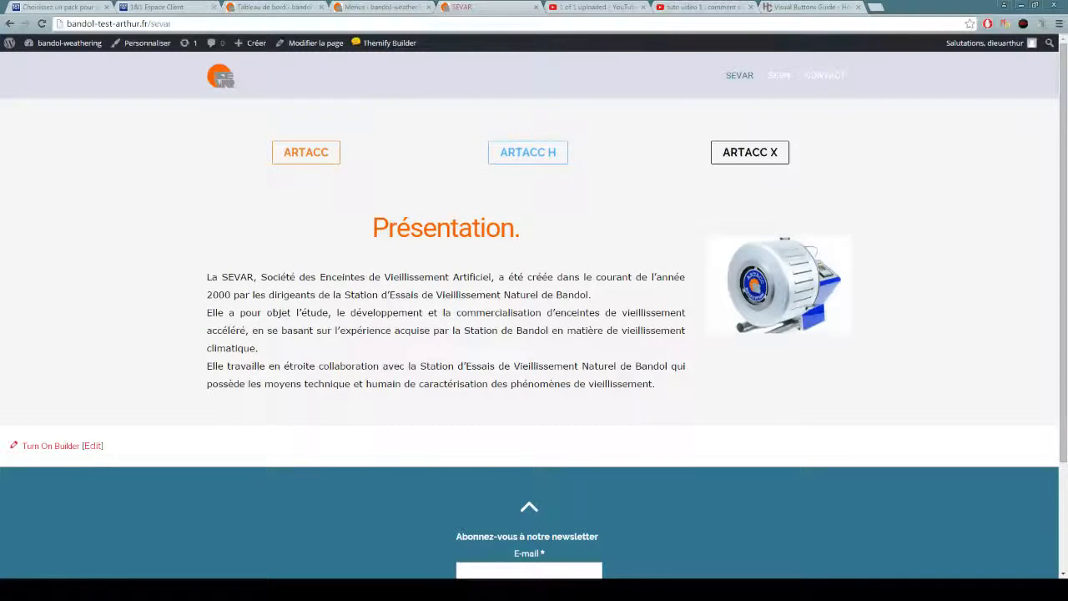
pyautogui.click(749, 152)
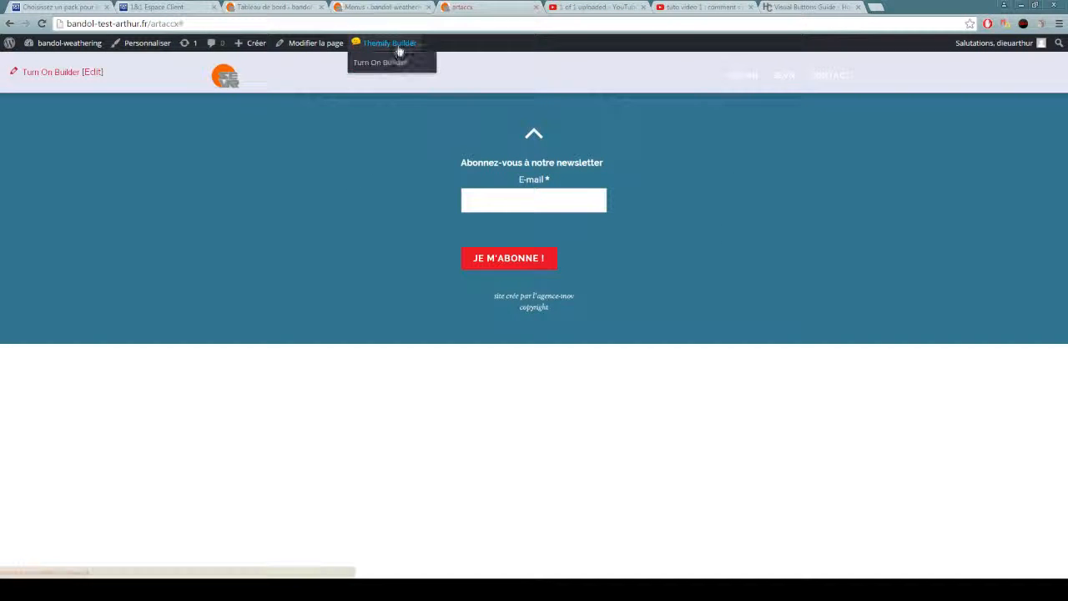
pyautogui.click(392, 61)
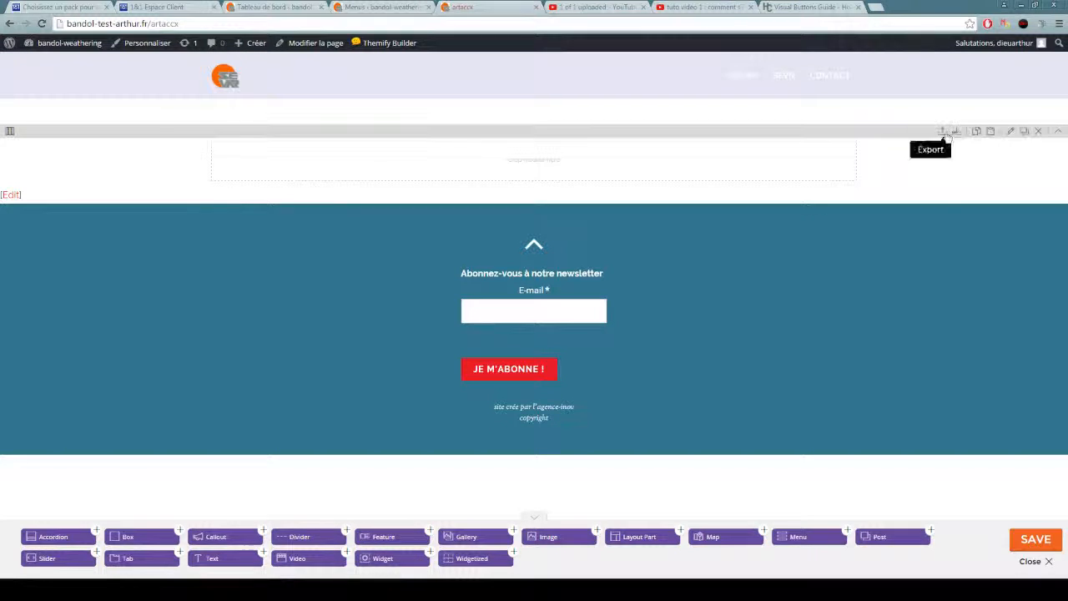
# Examine the empty row's styling options, from width and background to font, padding and margin, and close them.
pyautogui.click(1007, 131)
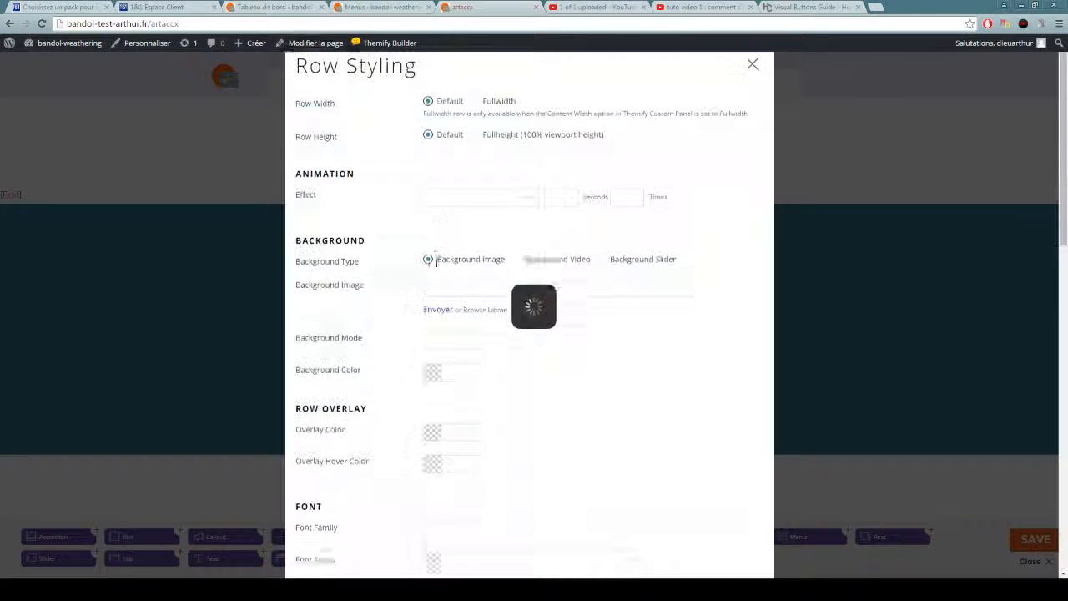
pyautogui.scroll(-2, 496, 286)
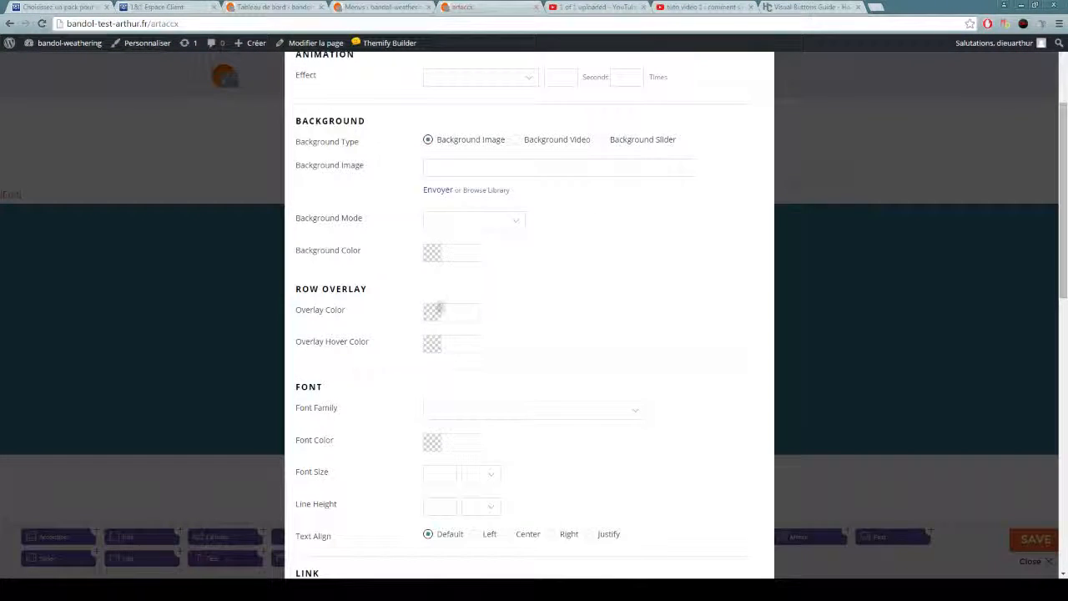
pyautogui.scroll(1, 467, 268)
pyautogui.scroll(-4, 728, 430)
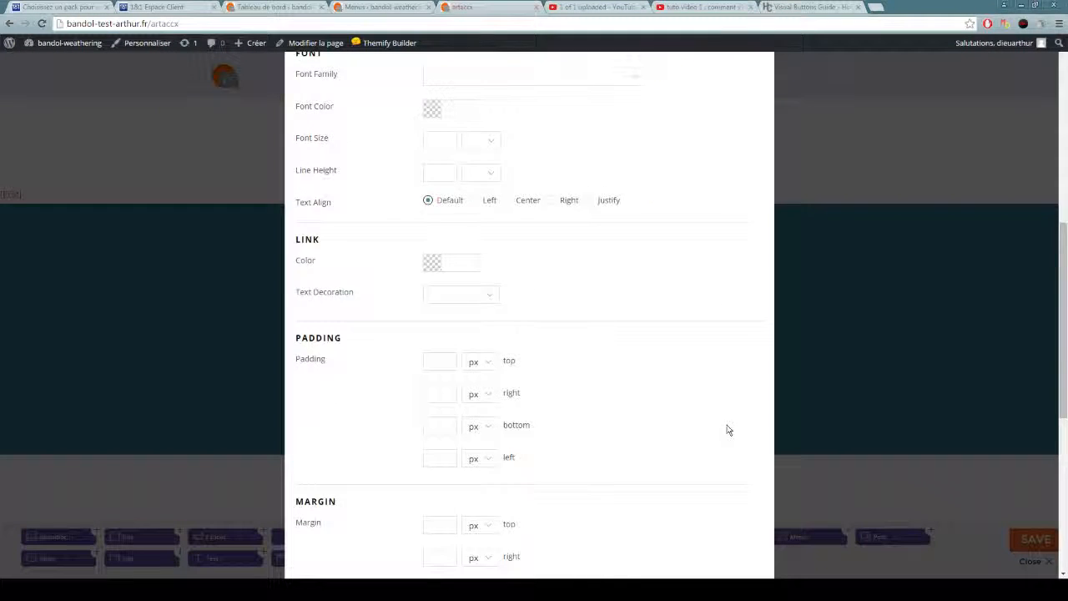
pyautogui.scroll(-5, 728, 430)
pyautogui.scroll(10, 754, 417)
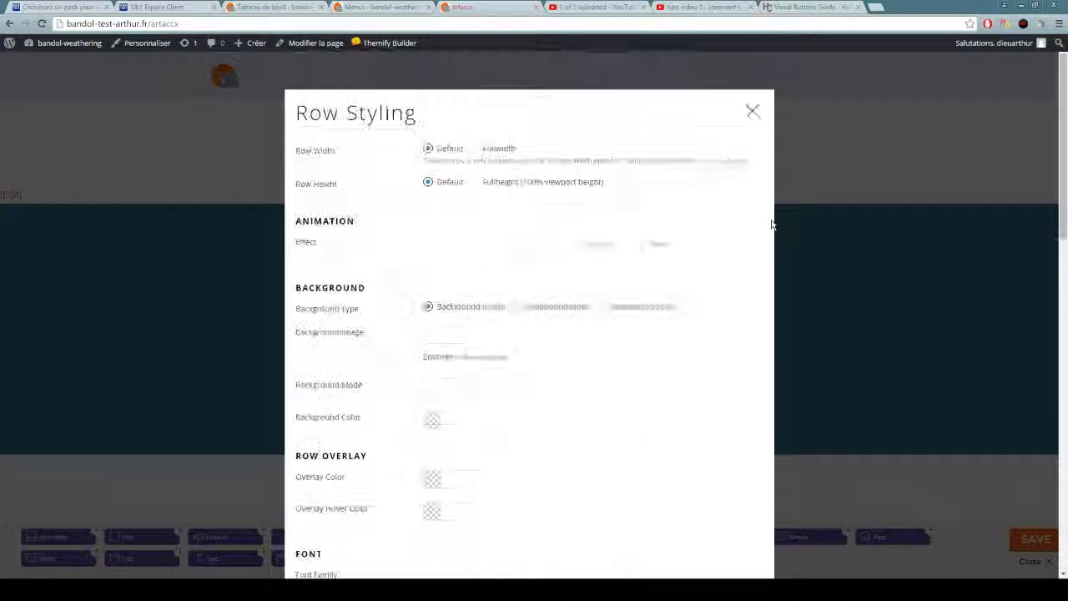
pyautogui.click(753, 112)
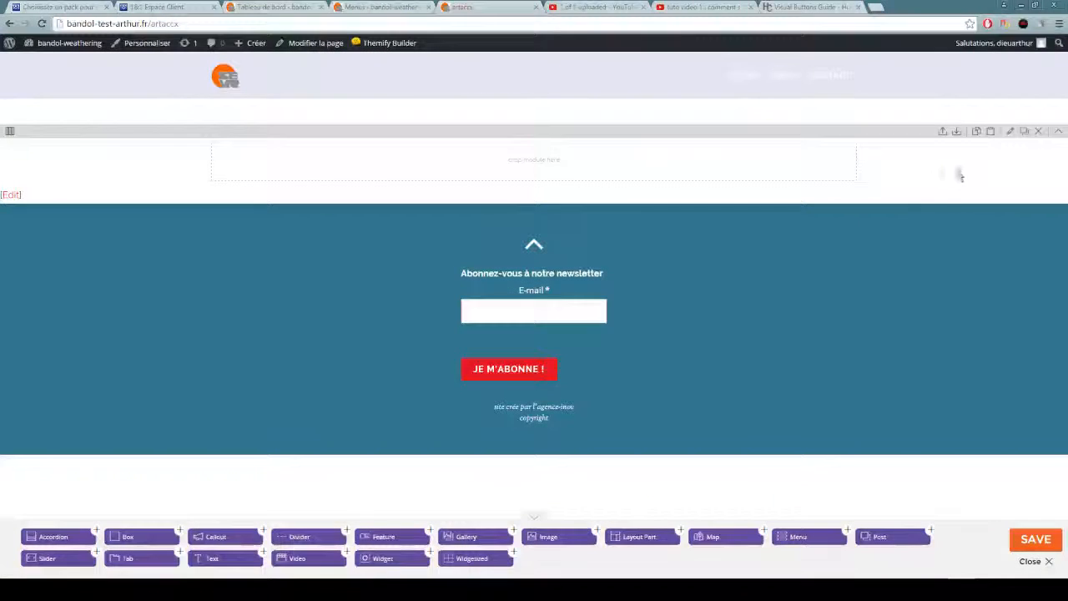
# Set the row's background color to f6f6f6 and save the row styling.
pyautogui.click(1010, 133)
pyautogui.scroll(-2, 473, 290)
pyautogui.click(468, 257)
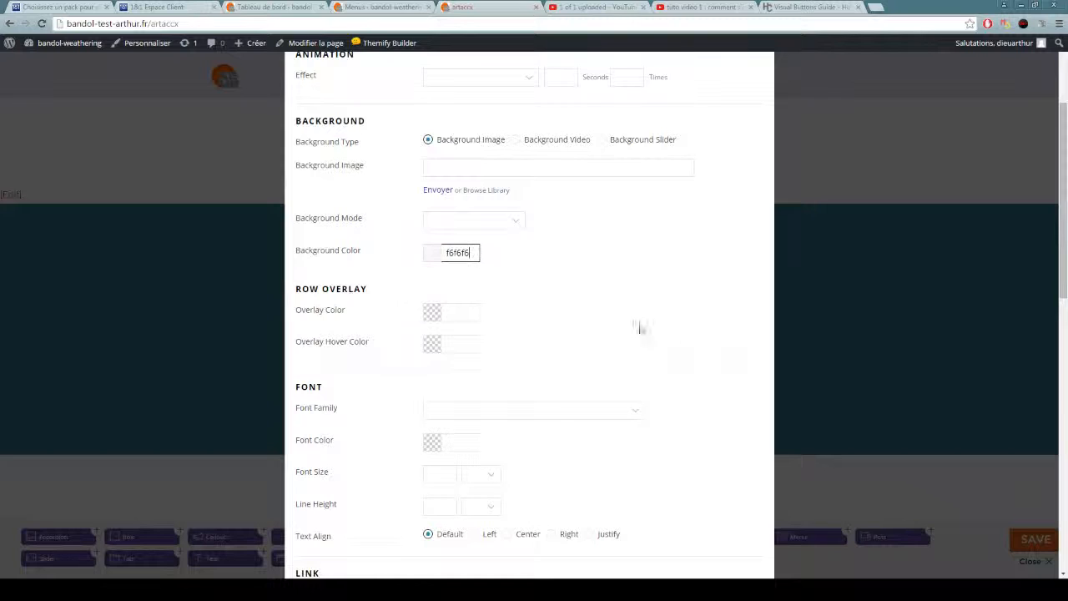
pyautogui.scroll(-9, 639, 328)
pyautogui.click(745, 555)
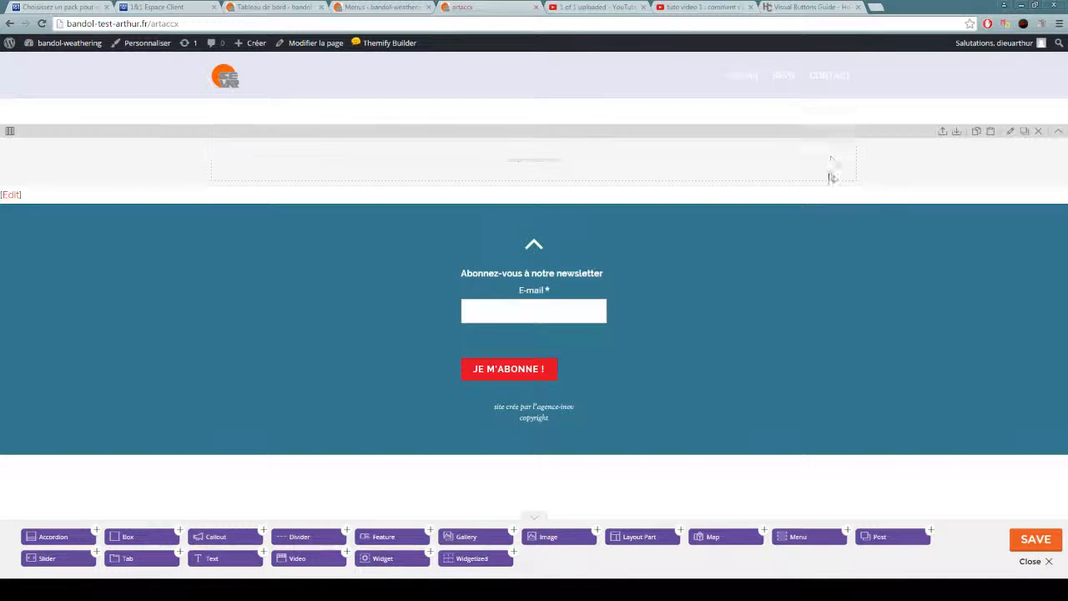
pyautogui.moveTo(9, 131)
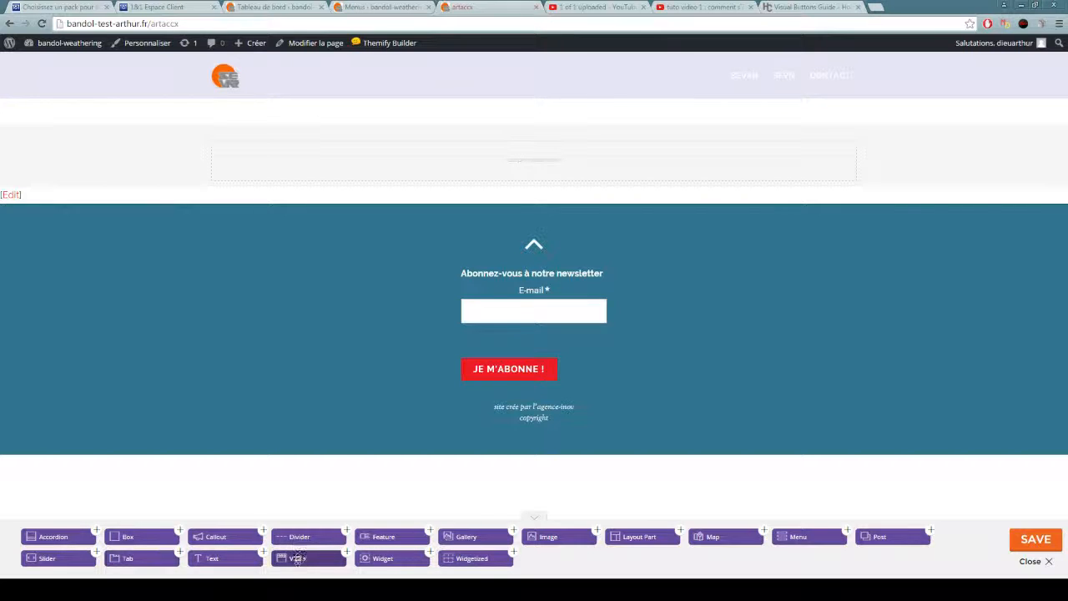
pyautogui.moveTo(304, 560); pyautogui.dragTo(405, 163)
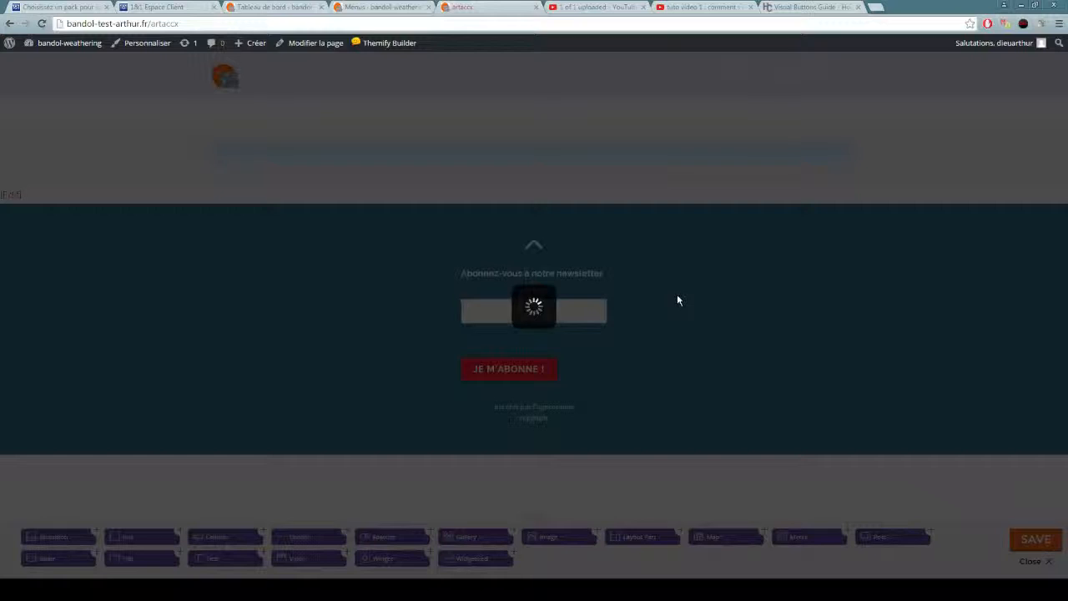
pyautogui.click(465, 223)
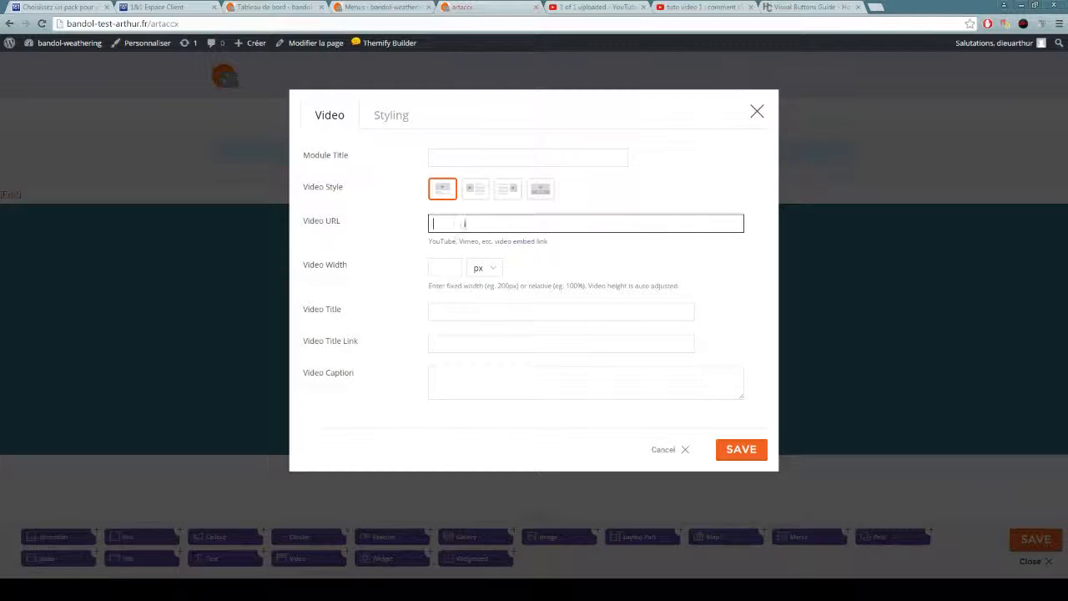
pyautogui.click(757, 111)
# Add a Video module to the row and paste in the URL copied from the open YouTube page for "tuto video 1".
pyautogui.moveTo(298, 560); pyautogui.dragTo(370, 159)
pyautogui.click(693, 7)
pyautogui.tripleClick(228, 25)
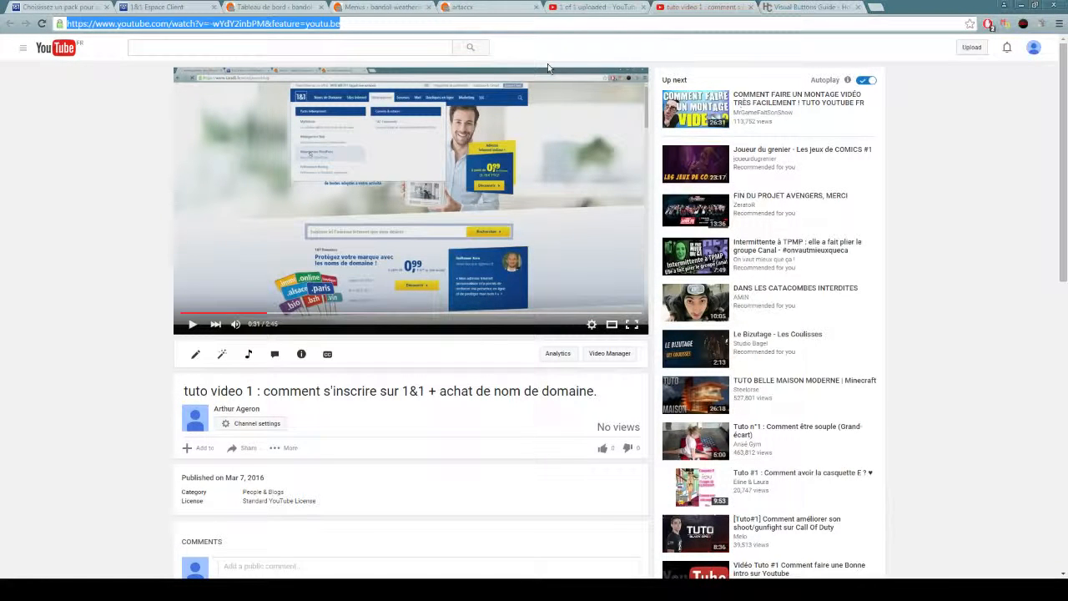
pyautogui.click(480, 7)
pyautogui.write('https://www.youtube.com/watch?v=-wYdY2inbPM&feature=youtu.be')
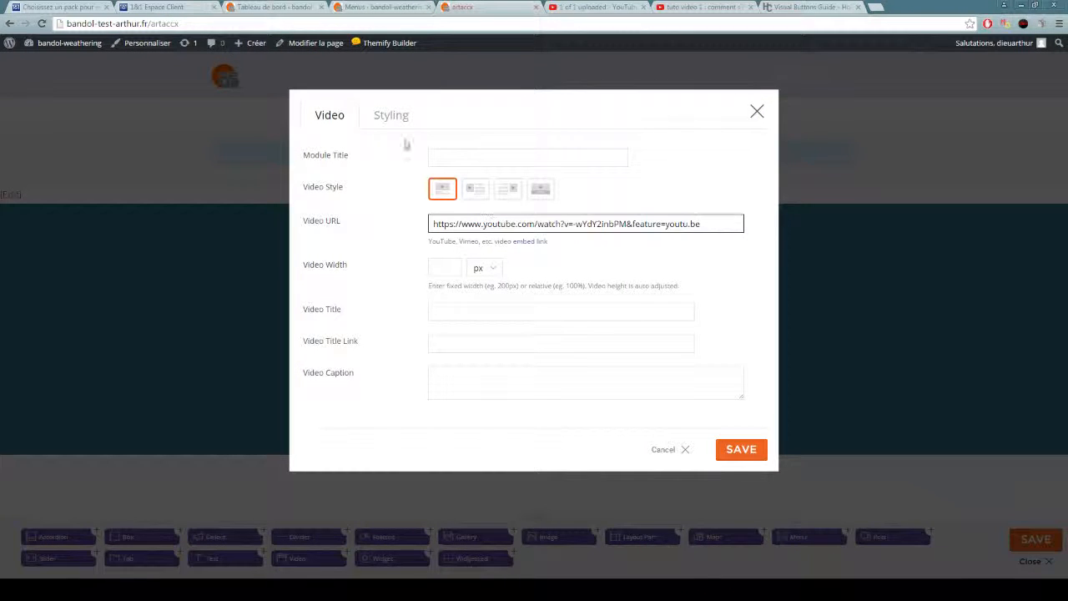
# Look through the Video module's styling options, return to its video settings and save the module.
pyautogui.click(391, 115)
pyautogui.scroll(-5, 451, 284)
pyautogui.scroll(5, 460, 291)
pyautogui.click(326, 115)
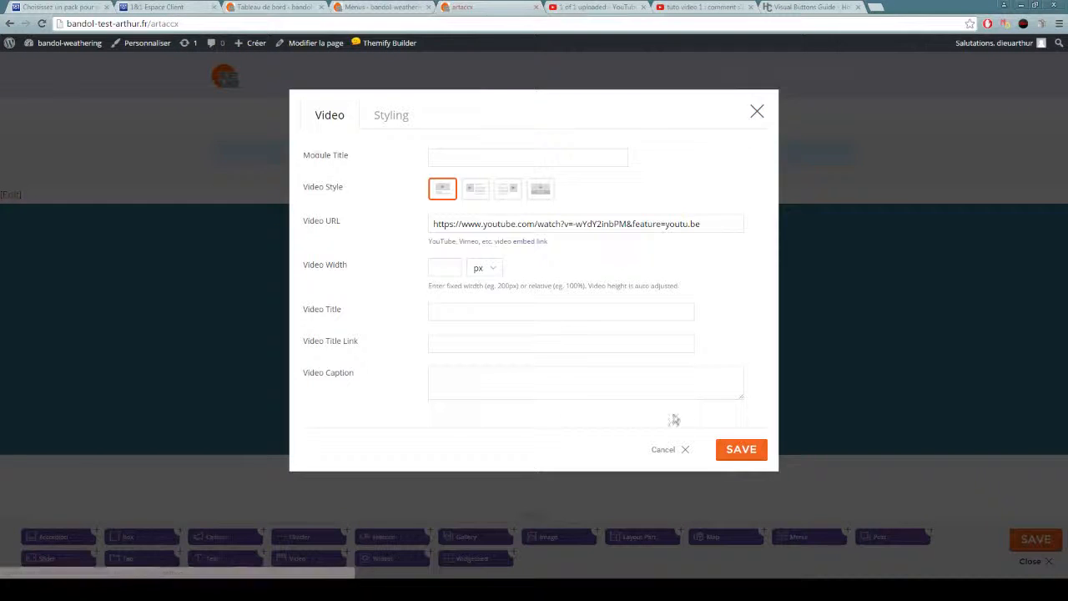
pyautogui.click(737, 449)
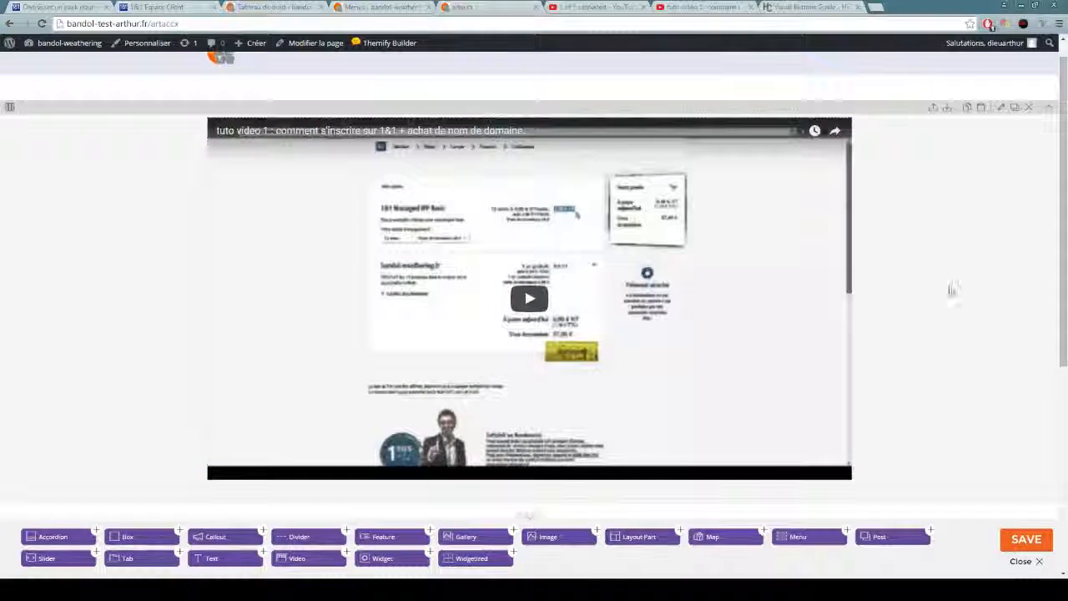
# Set the video row's width to Fullwidth, save the row styling and review the enlarged video on the page.
pyautogui.scroll(-3, 943, 296)
pyautogui.scroll(3, 278, 217)
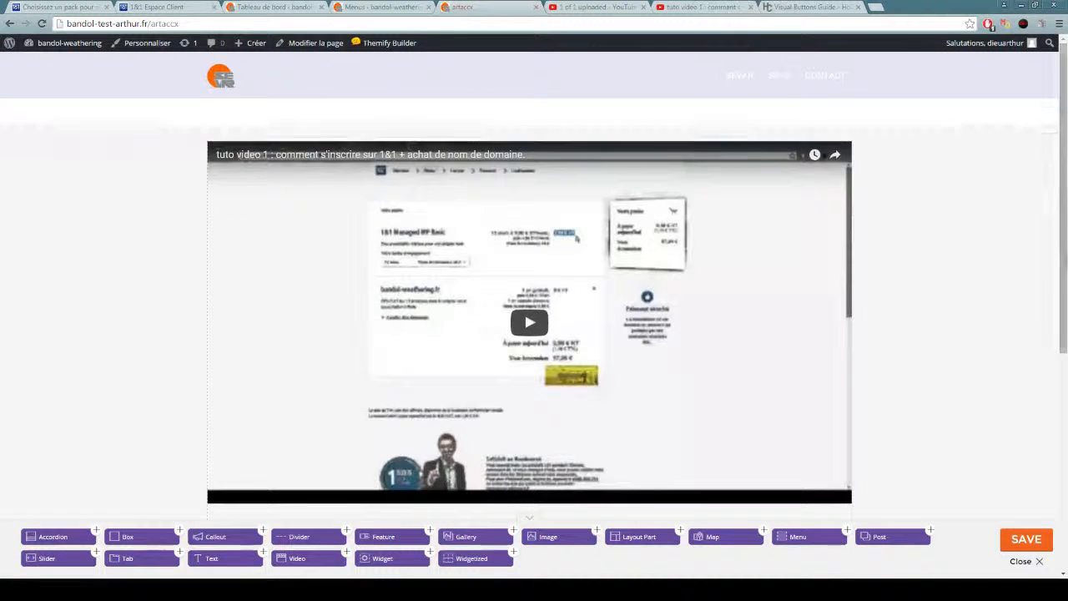
pyautogui.scroll(-2, 949, 172)
pyautogui.scroll(2, 932, 230)
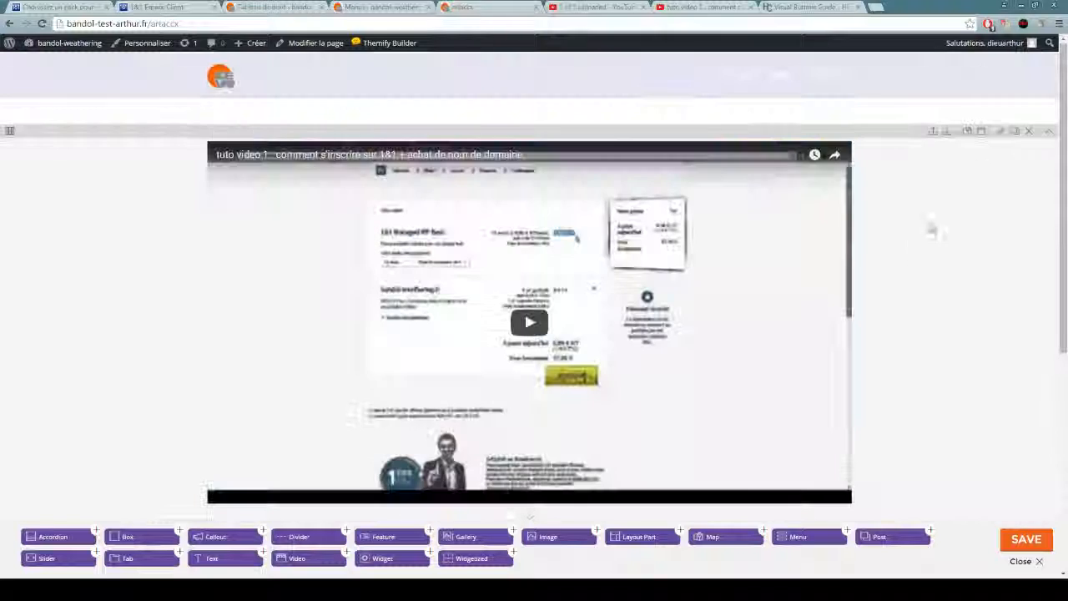
pyautogui.click(998, 134)
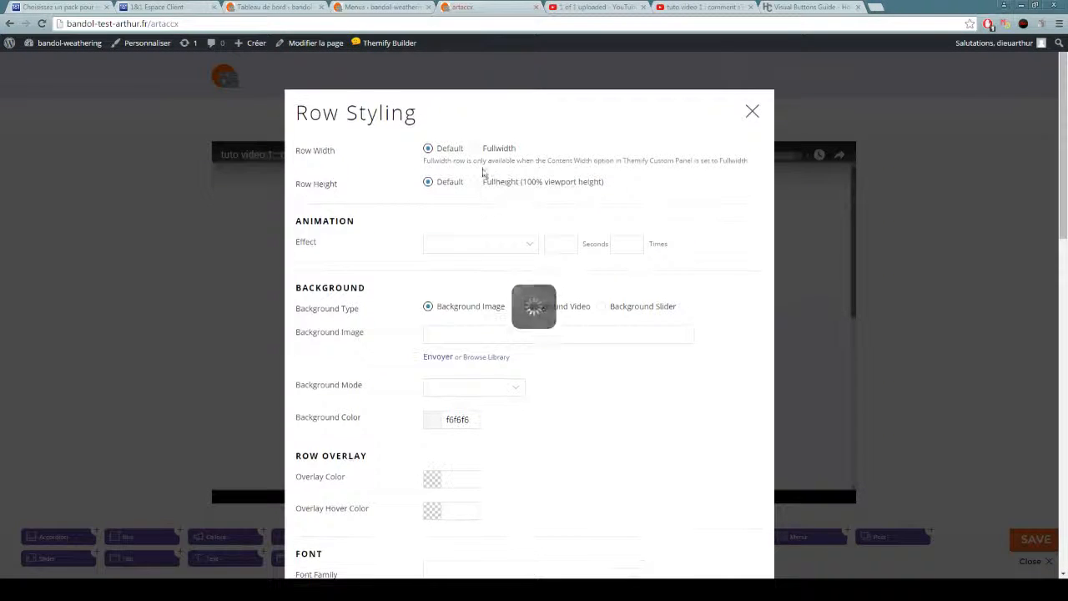
pyautogui.scroll(-10, 598, 226)
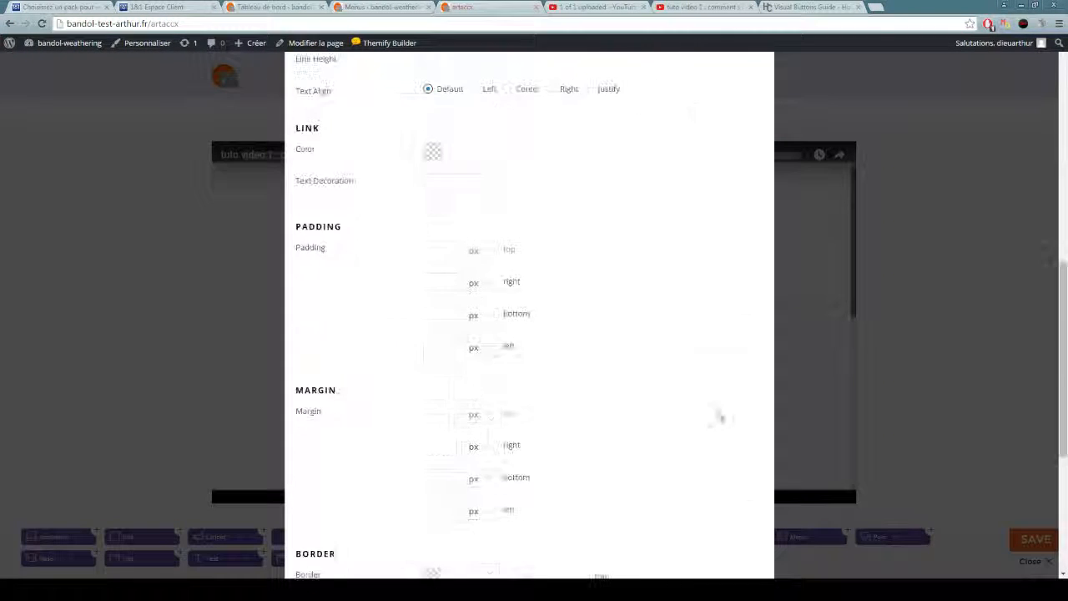
pyautogui.click(736, 556)
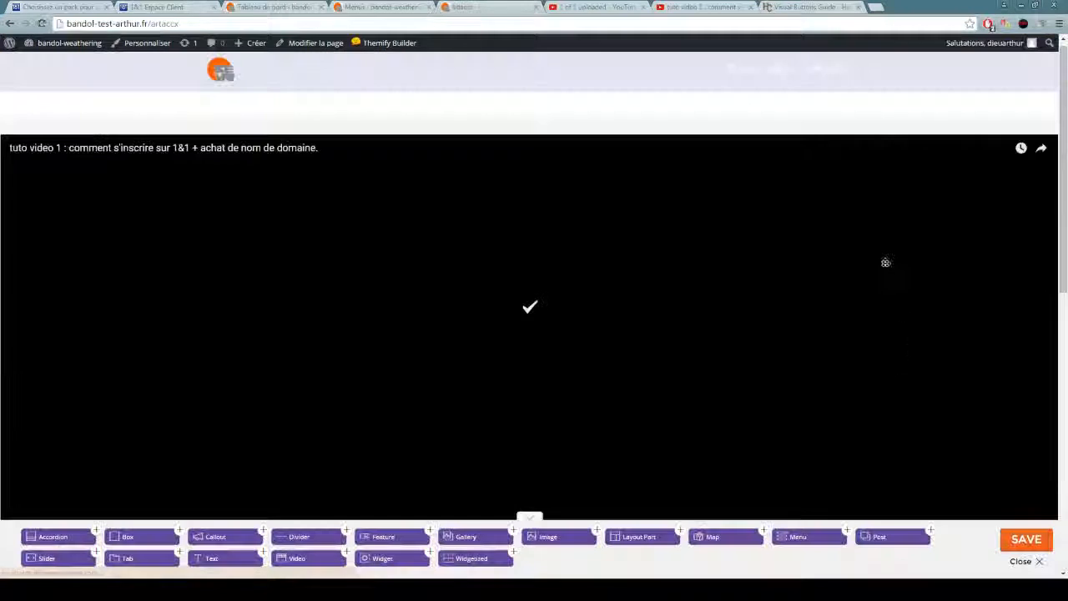
pyautogui.scroll(-7, 885, 261)
pyautogui.scroll(7, 844, 329)
pyautogui.scroll(-5, 463, 188)
pyautogui.scroll(5, 579, 239)
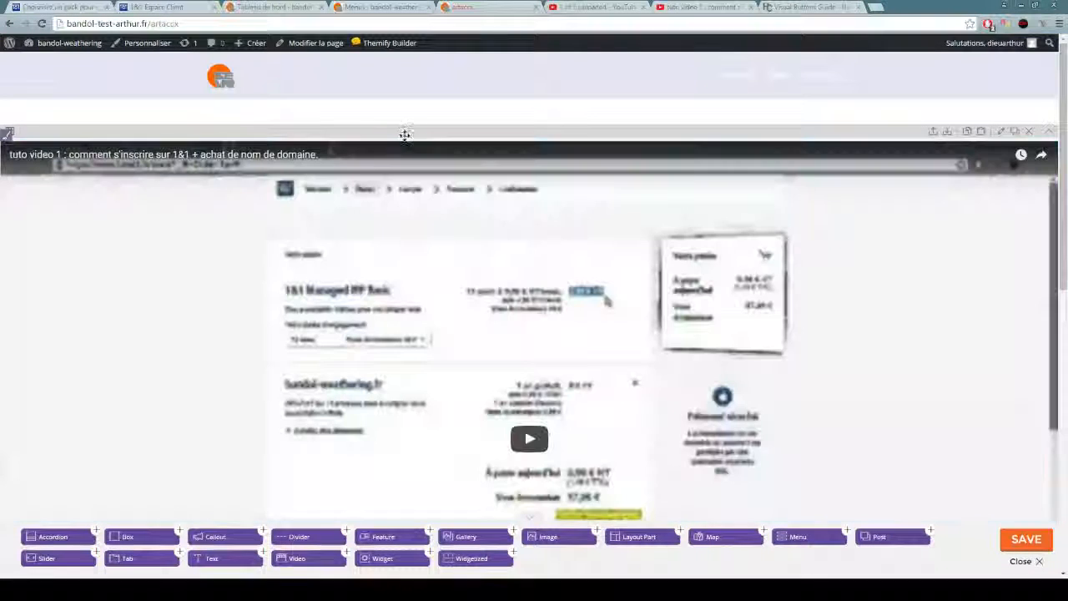
# Delete the row containing the video from the artaccx page and confirm the deletion.
pyautogui.click(1029, 132)
pyautogui.click(569, 113)
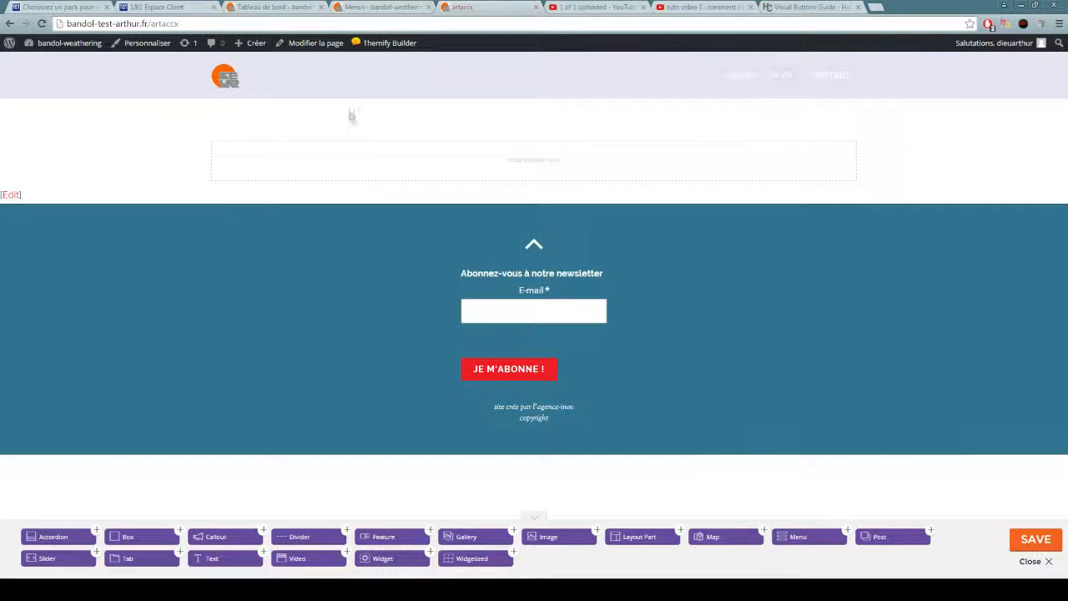
# Leave the artaccx page for the site's home page, reload it and check the SEVAR submenu entries.
pyautogui.click(222, 84)
pyautogui.click(523, 128)
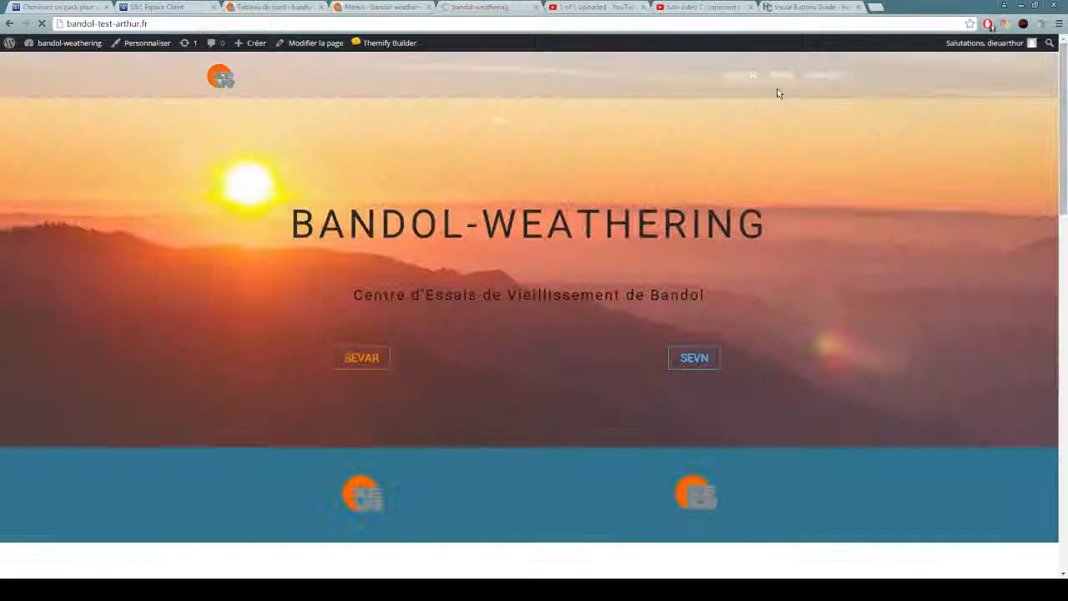
pyautogui.moveTo(748, 84)
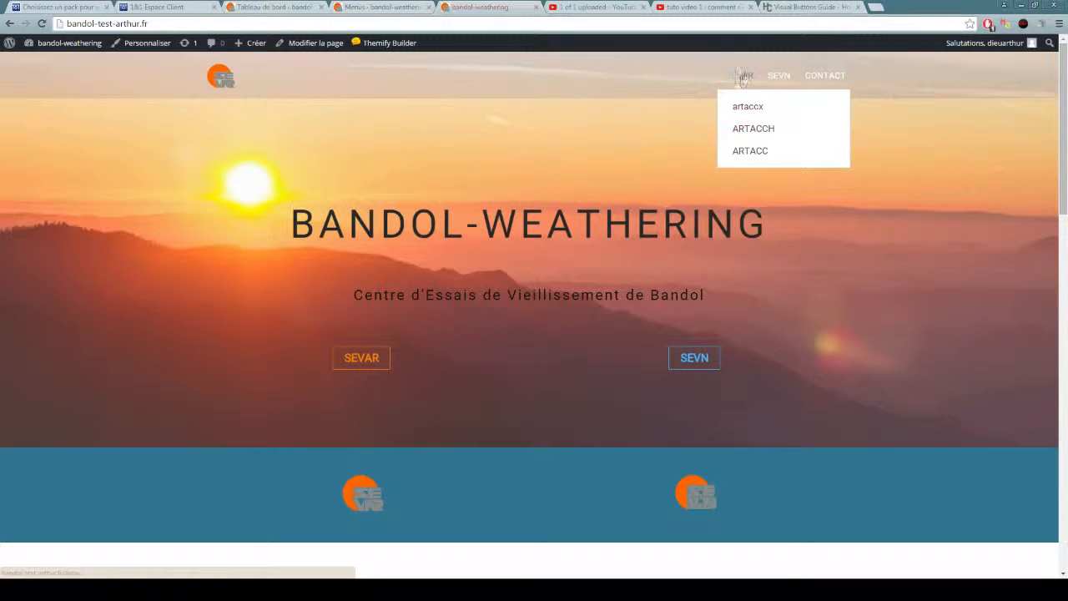
pyautogui.click(42, 24)
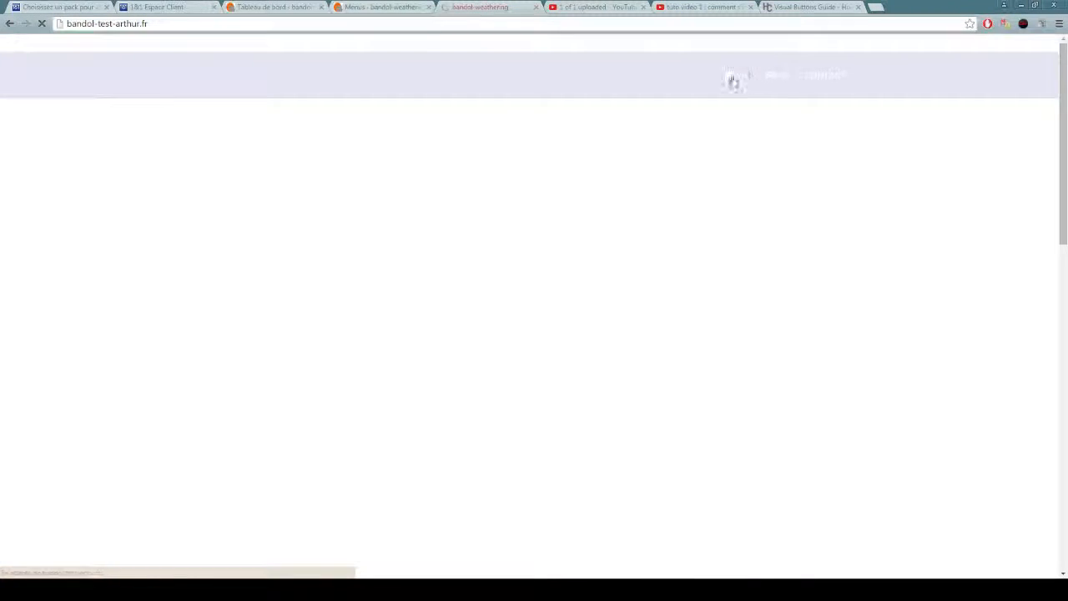
pyautogui.moveTo(742, 84)
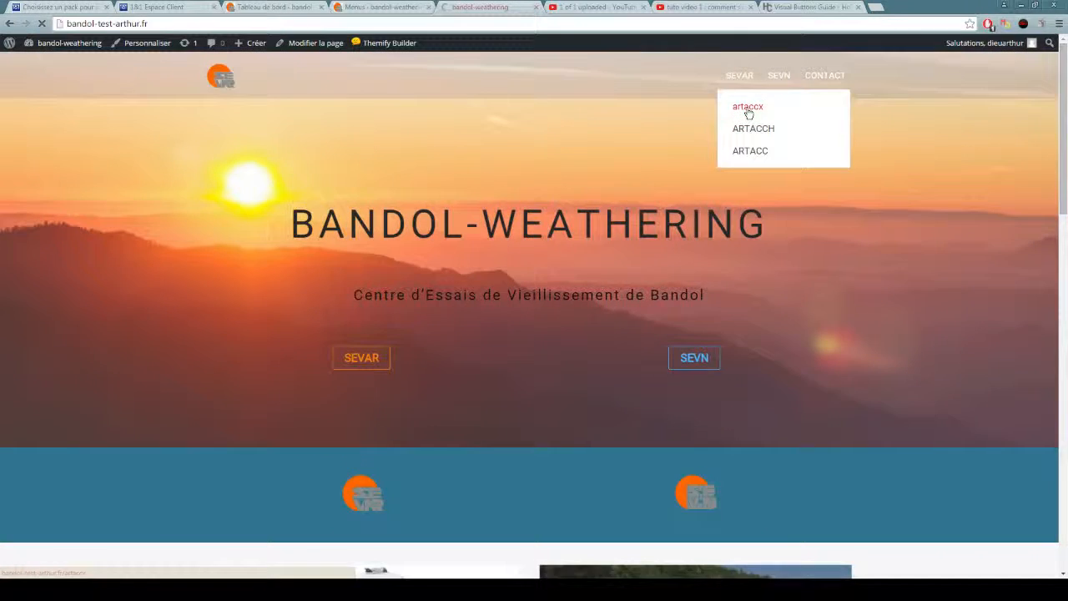
# In the WordPress admin's page list, move the artaccx page to the trash and delete it permanently.
pyautogui.click(384, 7)
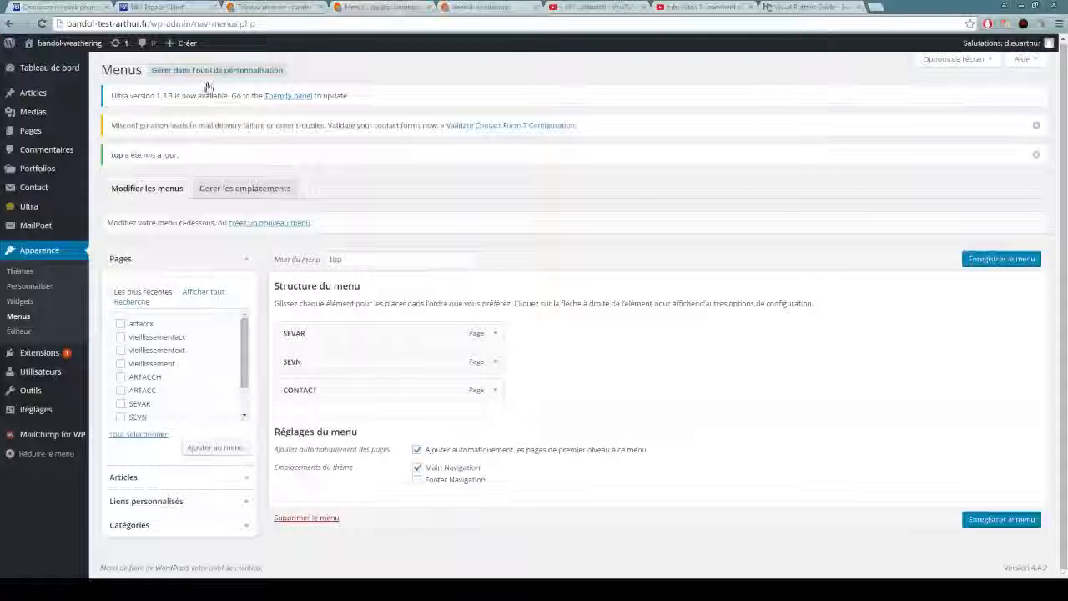
pyautogui.moveTo(34, 130)
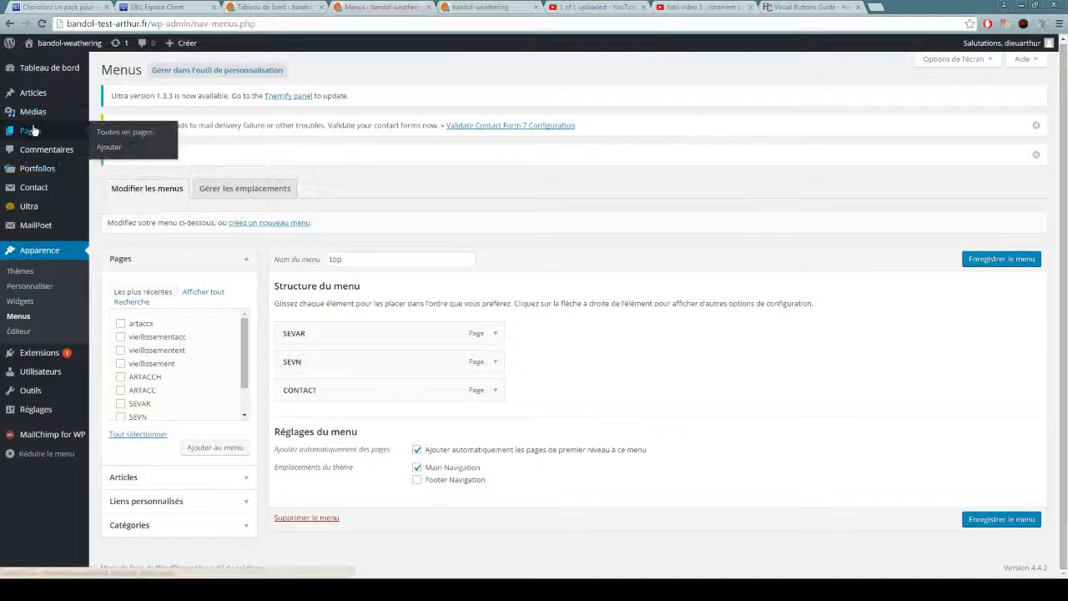
pyautogui.click(115, 137)
pyautogui.click(488, 137)
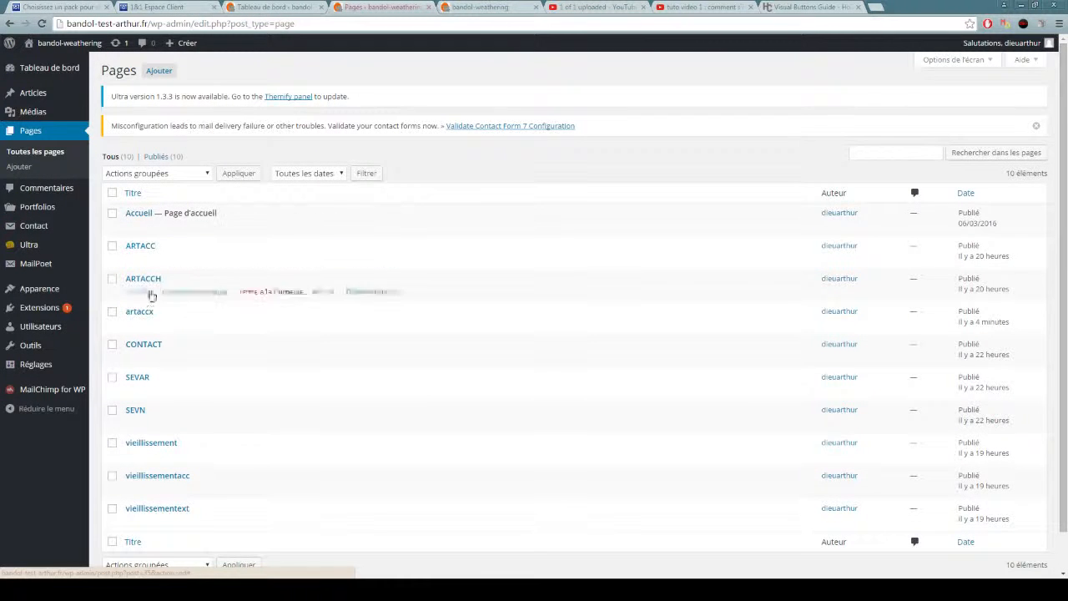
pyautogui.click(269, 325)
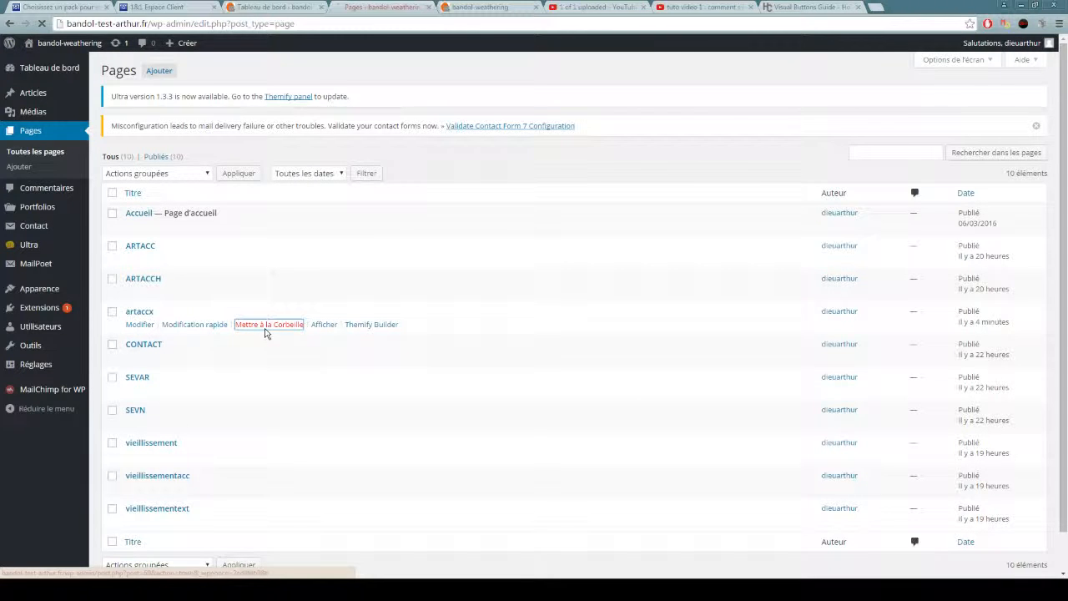
pyautogui.click(205, 185)
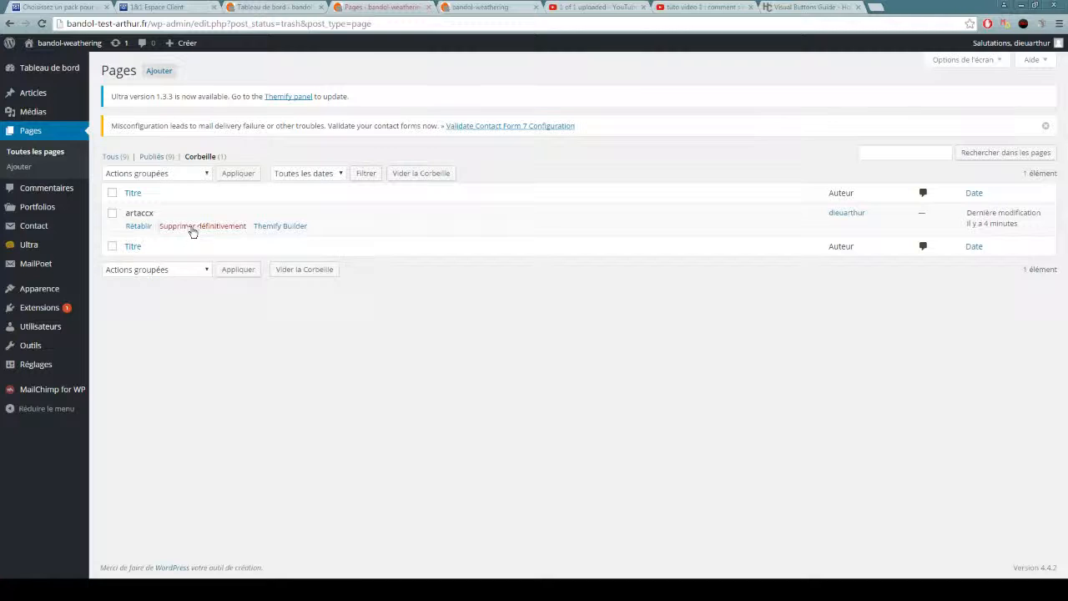
pyautogui.click(192, 228)
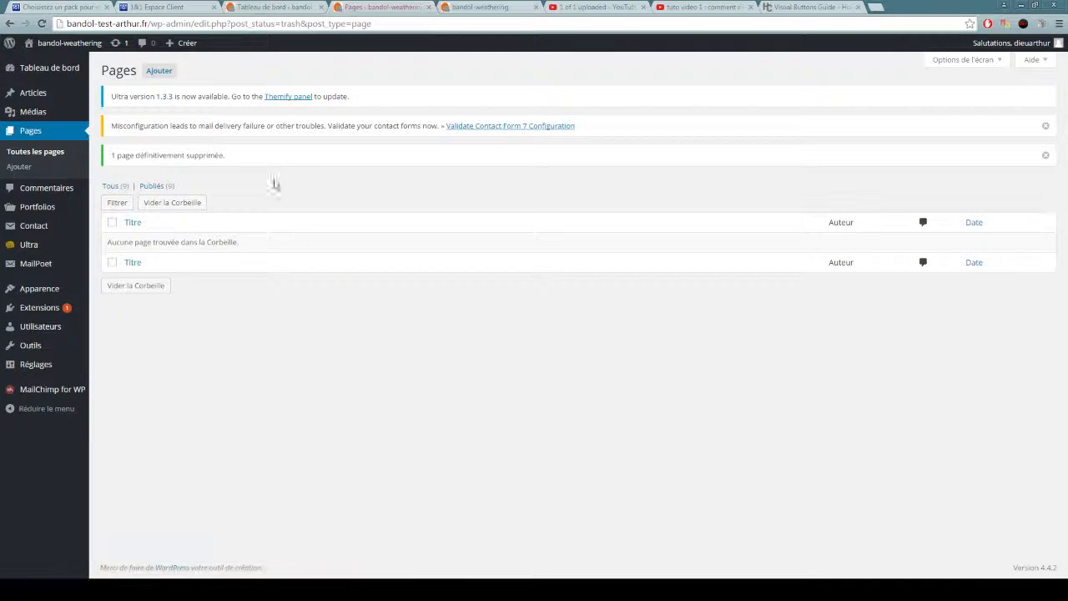
# Remove the ARTACCH and ARTACC sub-items under SEVAR from the "top" menu and save the menu.
pyautogui.moveTo(40, 292)
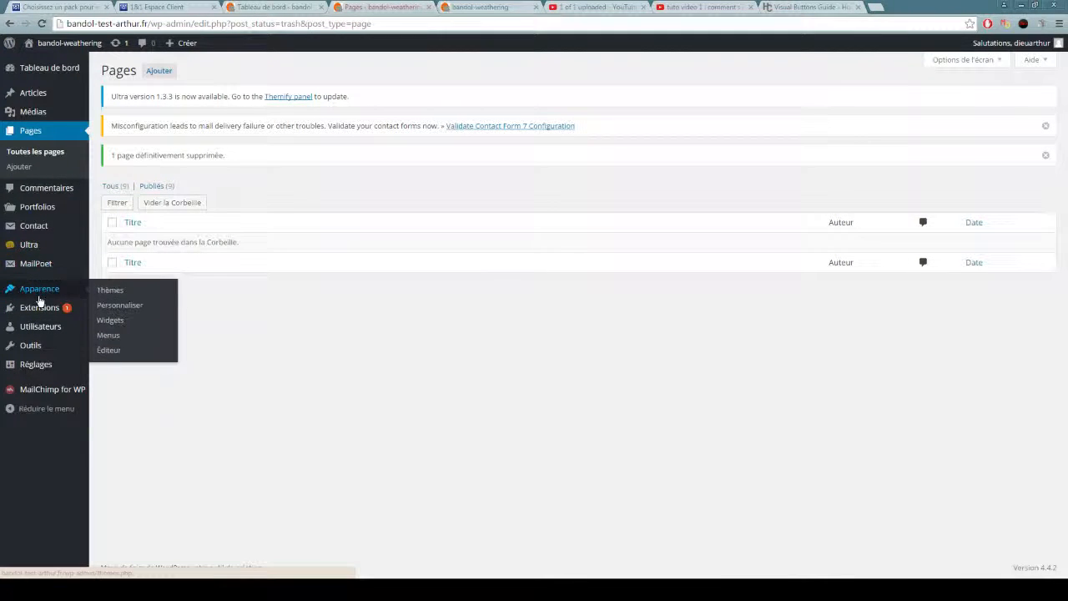
pyautogui.click(109, 335)
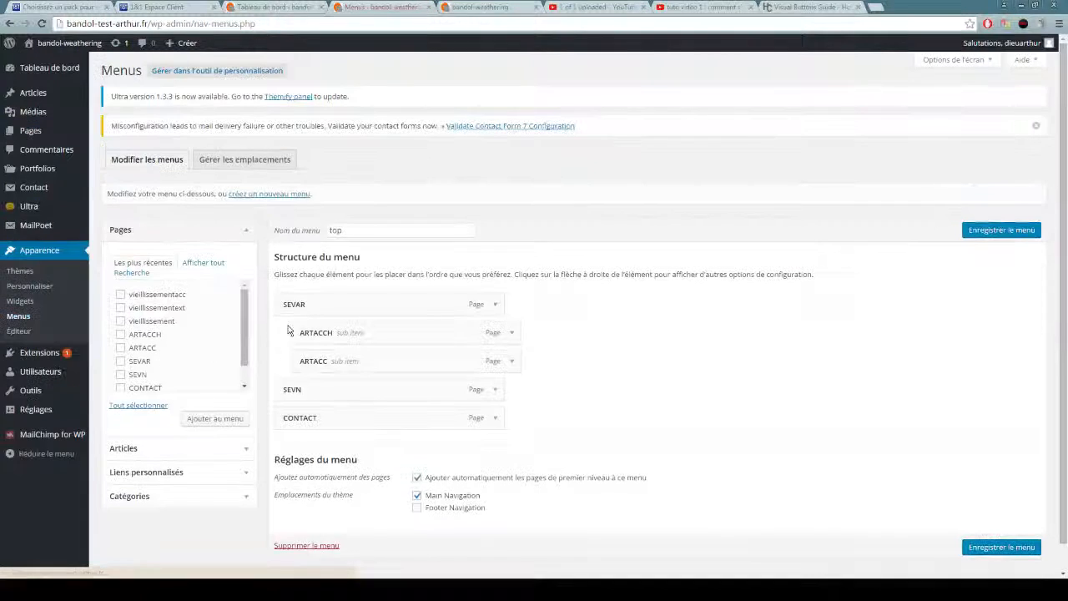
pyautogui.scroll(-1, 386, 275)
pyautogui.scroll(1, 508, 305)
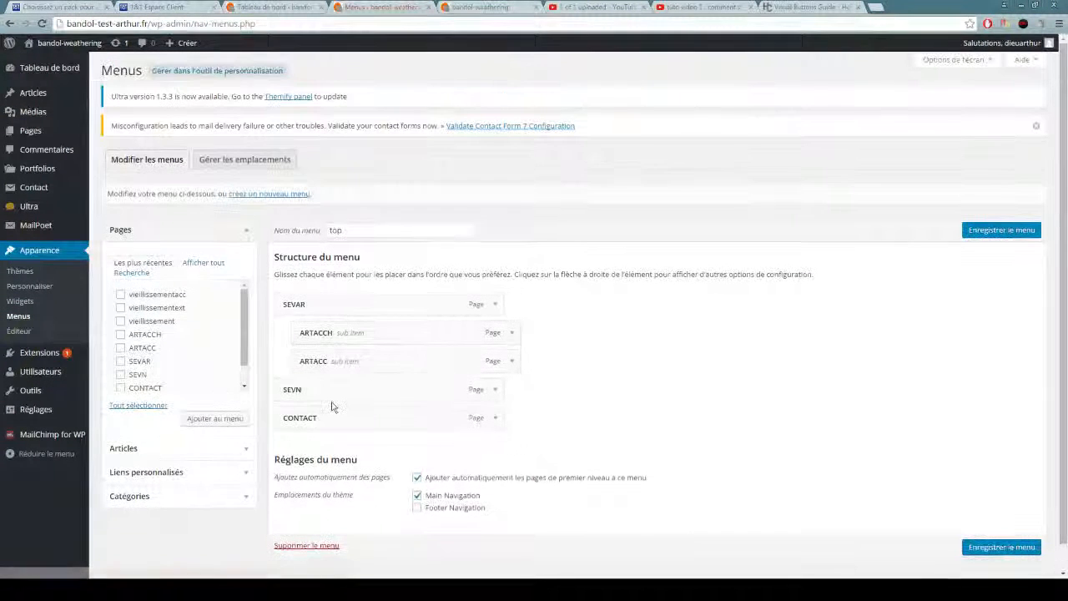
pyautogui.click(512, 334)
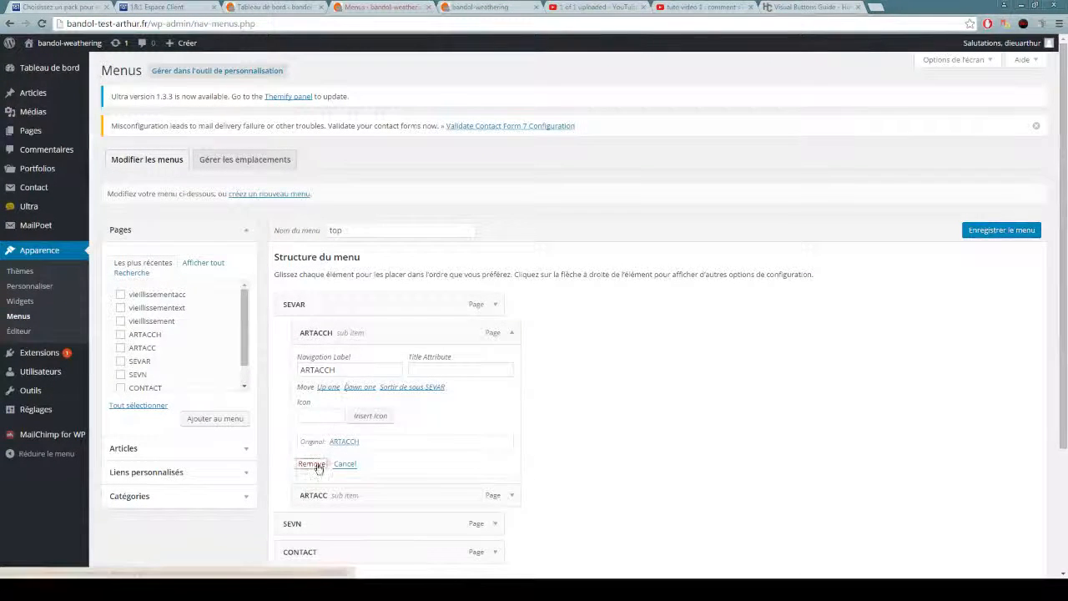
pyautogui.click(315, 464)
pyautogui.click(512, 332)
pyautogui.click(317, 467)
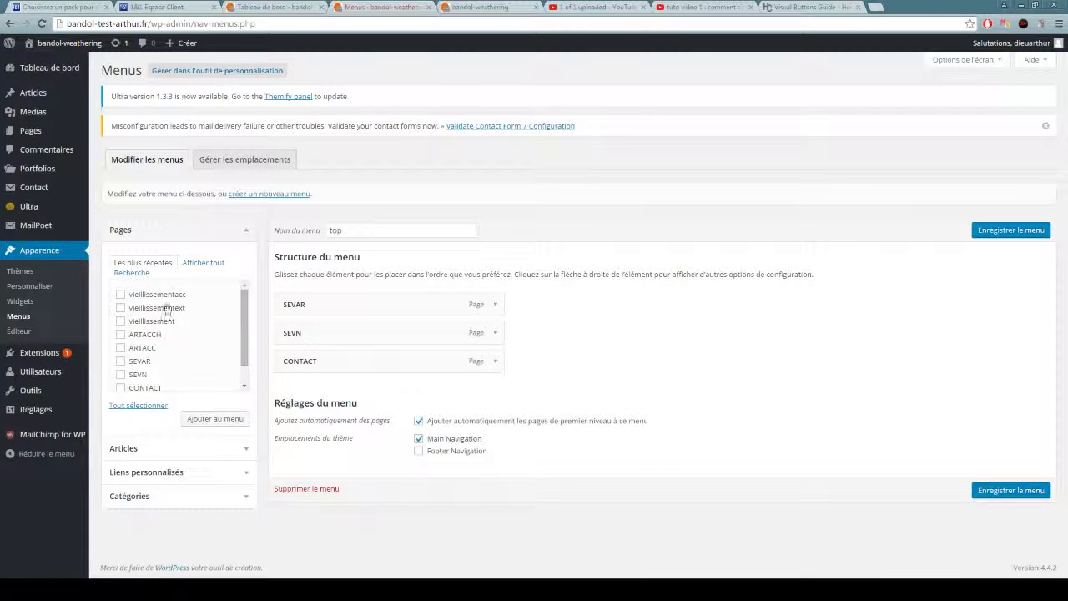
pyautogui.click(1013, 231)
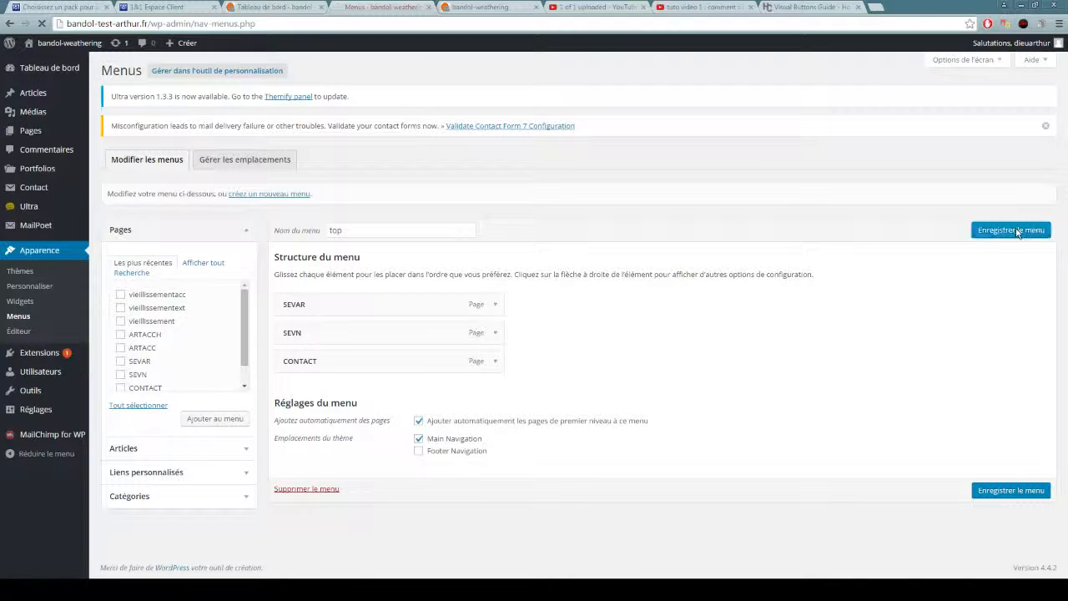
# On the live site, open the SEVAR page, test the ARTACC X button's link and return to the SEVAR page.
pyautogui.click(480, 6)
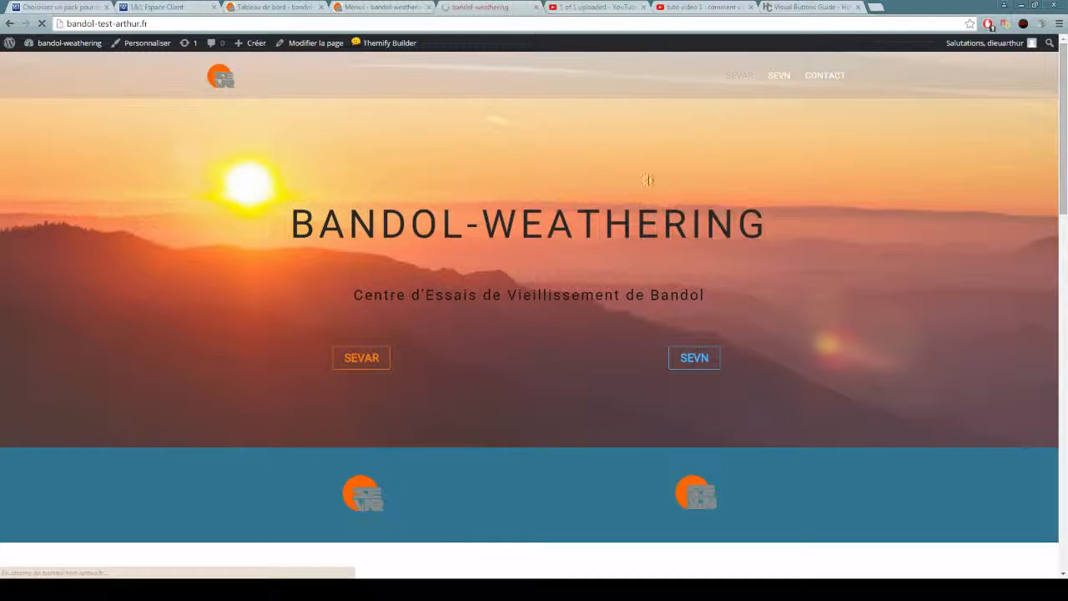
pyautogui.click(740, 75)
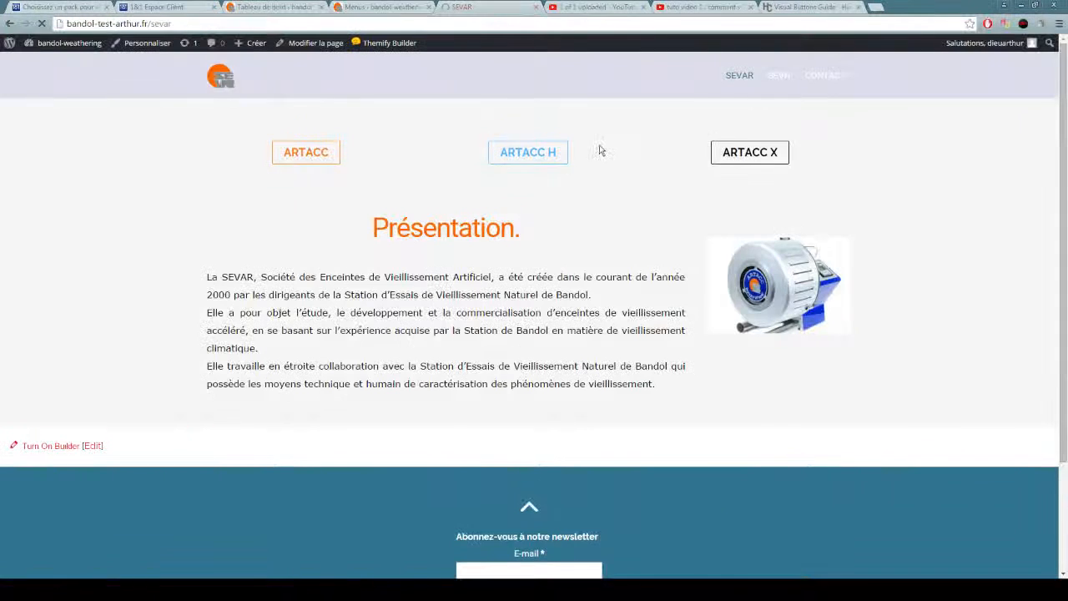
pyautogui.click(743, 157)
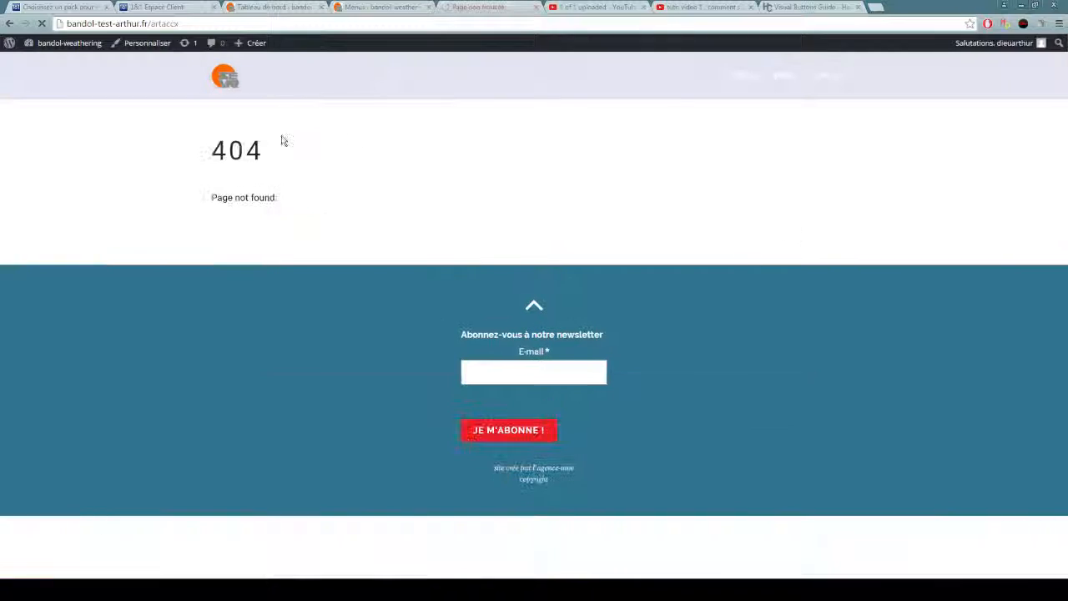
pyautogui.click(9, 23)
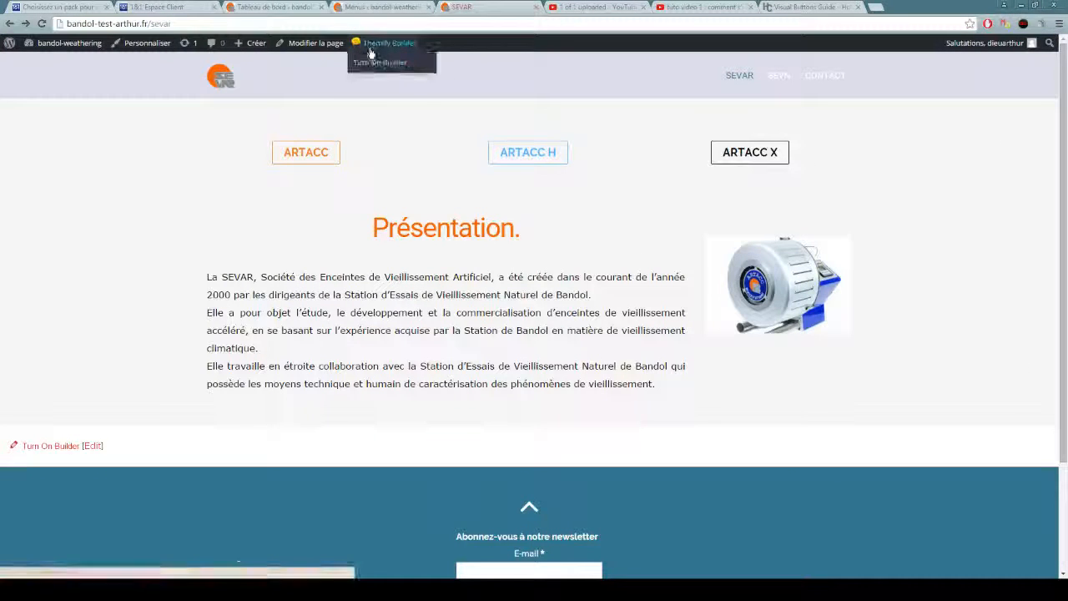
# Turn on Themify Builder for the SEVAR page and delete the ARTACC X button module, confirming the deletion.
pyautogui.click(376, 61)
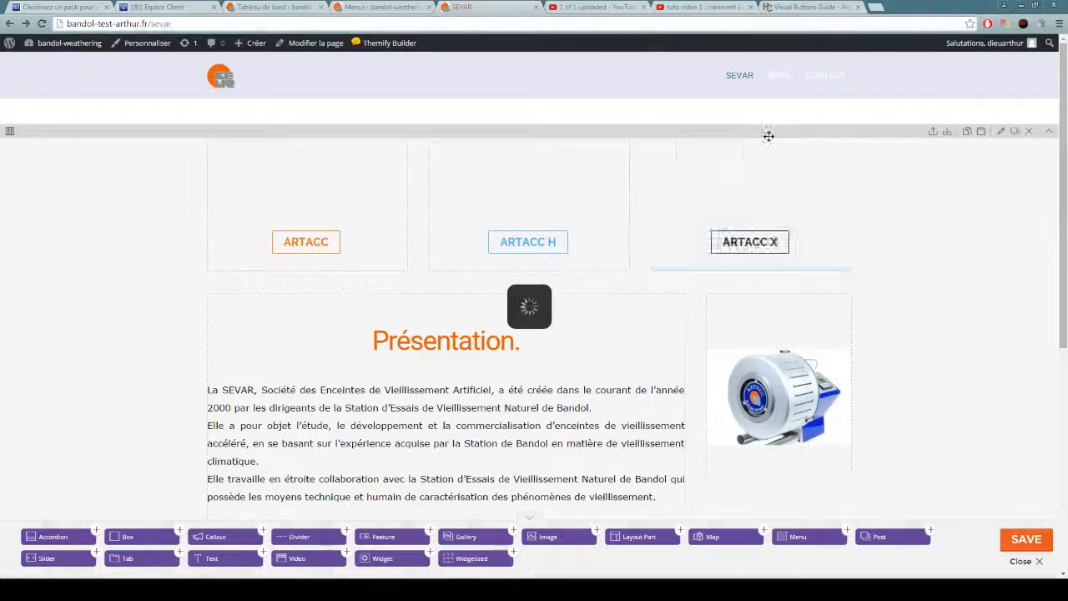
pyautogui.click(843, 150)
pyautogui.click(582, 111)
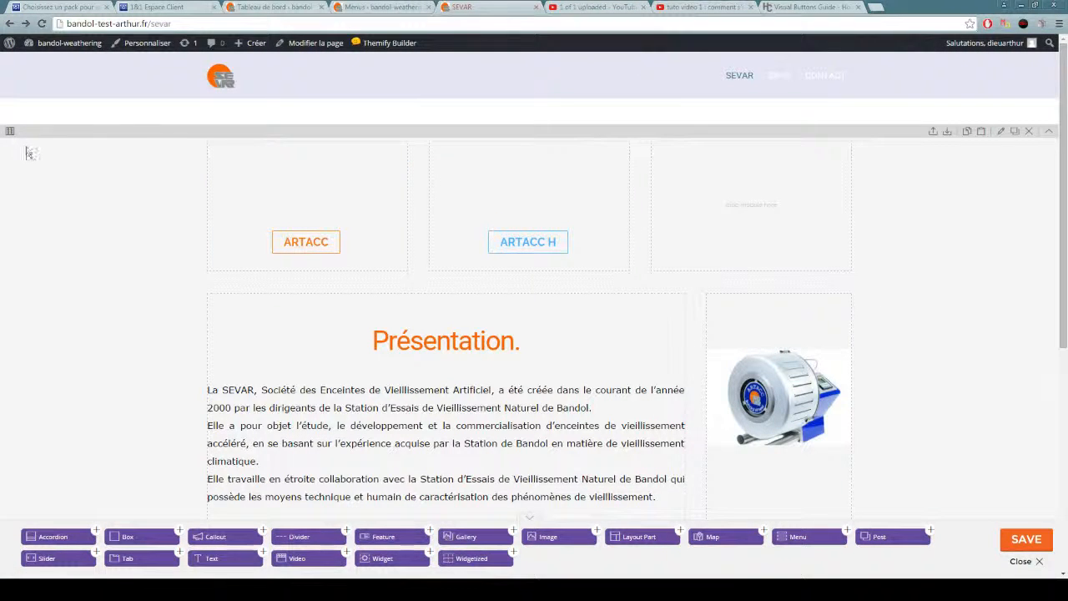
# Change the button row to a layout of two equal columns, save the SEVAR page and close the builder.
pyautogui.moveTo(7, 134)
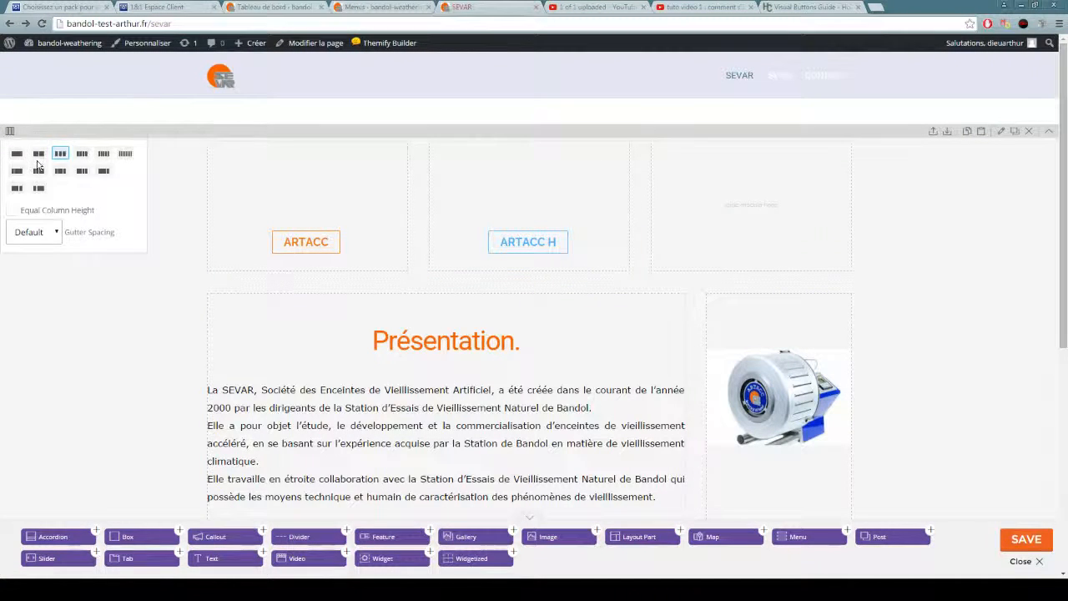
pyautogui.click(37, 162)
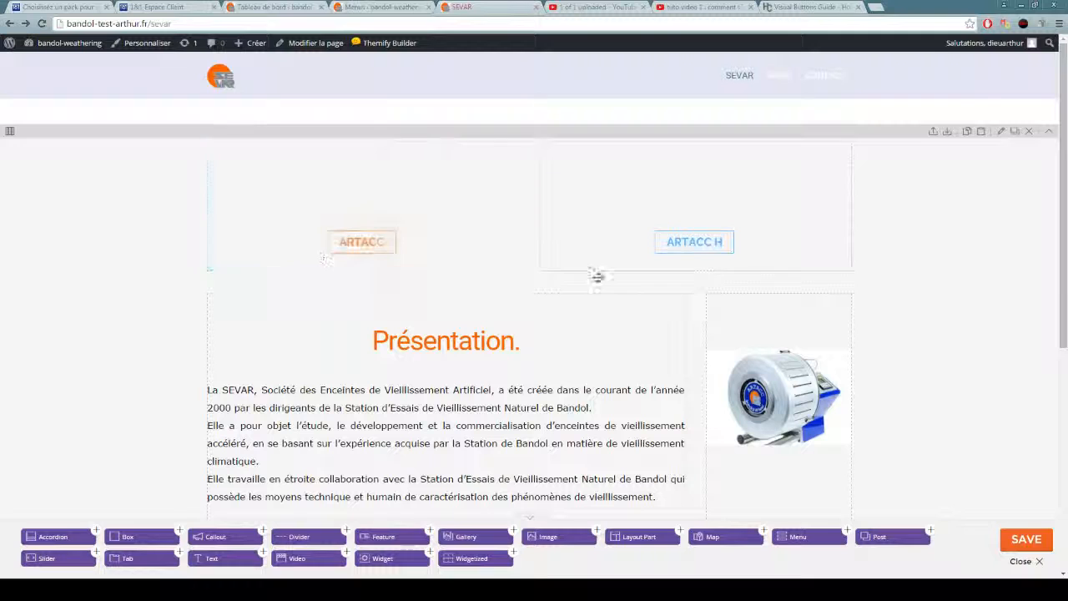
pyautogui.click(1027, 539)
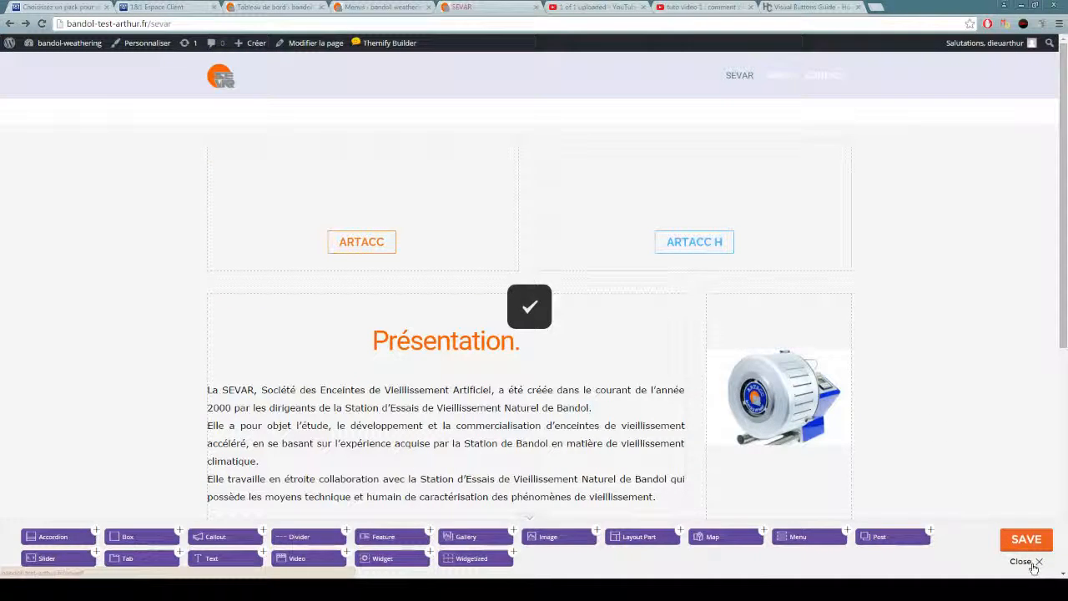
pyautogui.click(1034, 566)
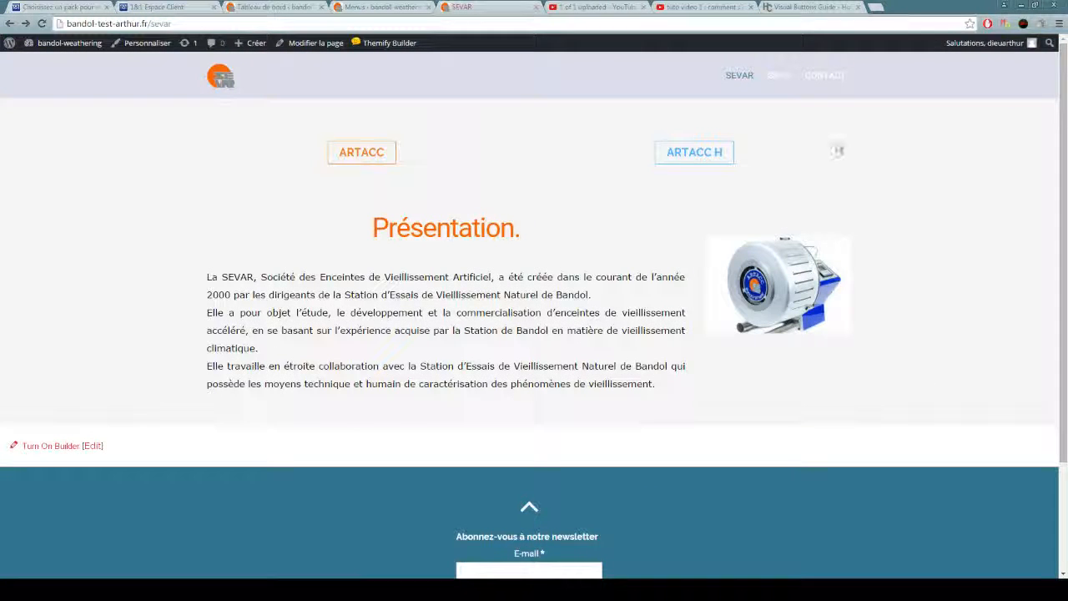